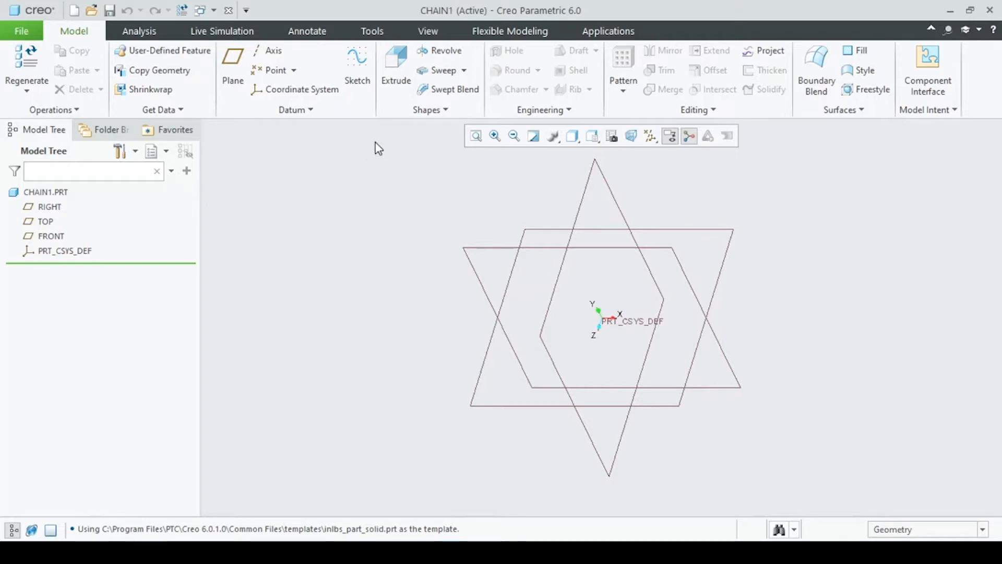
# Start an Extrude with its sketch on the FRONT plane and draw a circle centred on the origin.
pyautogui.click(388, 81)
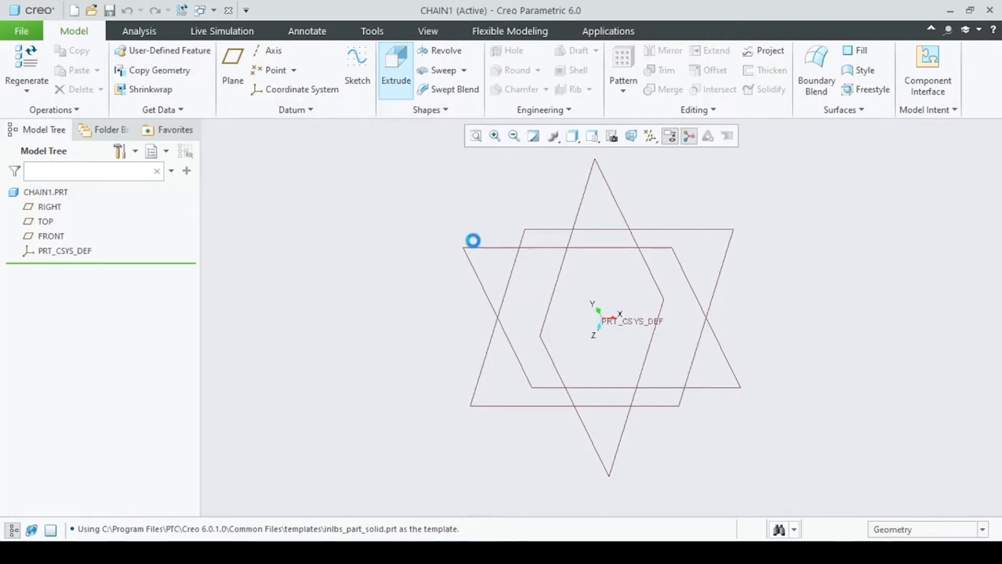
pyautogui.click(476, 280)
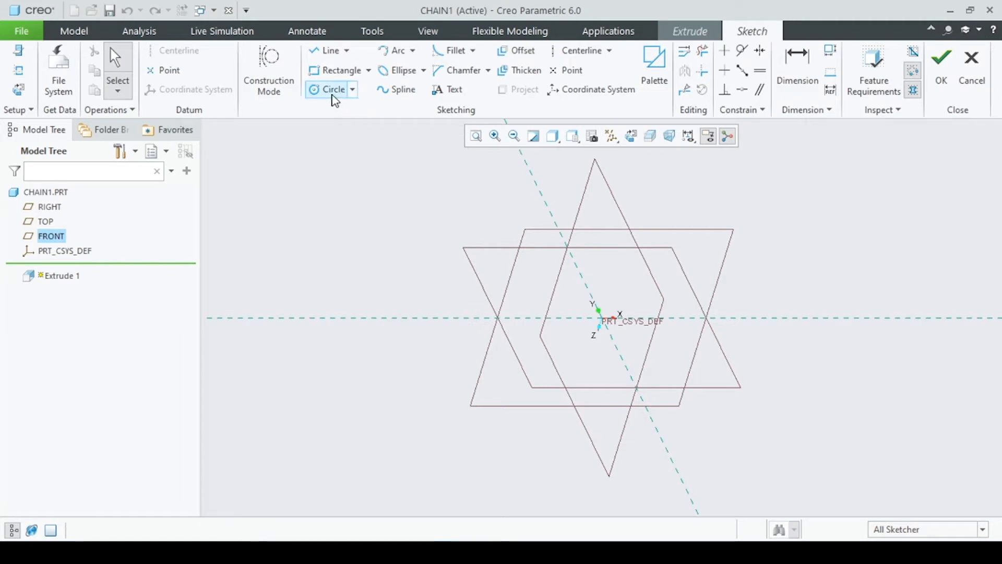
pyautogui.click(328, 91)
pyautogui.click(601, 318)
pyautogui.click(626, 311)
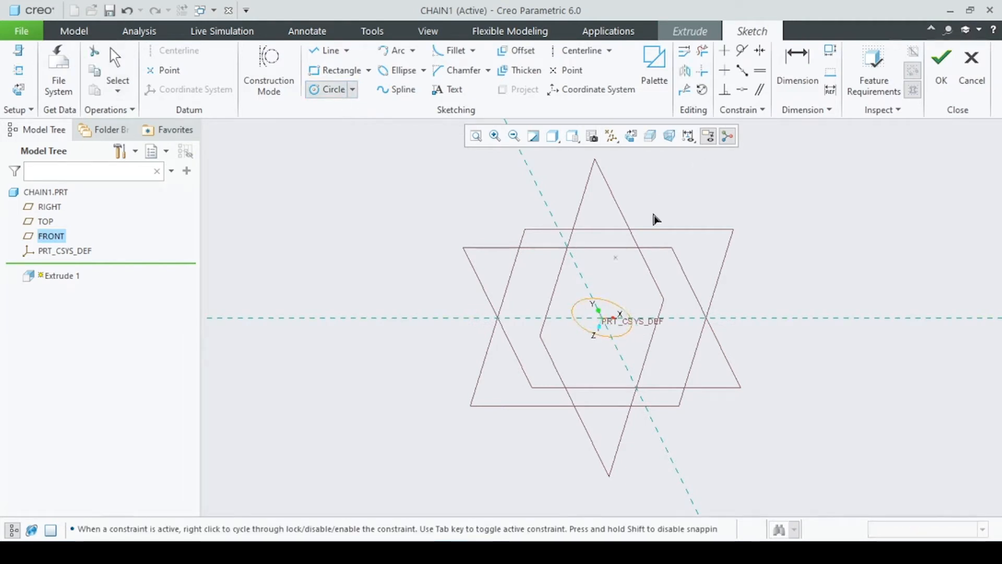
# Dimension the circle's diameter as 10 and finish the sketch.
pyautogui.click(631, 137)
pyautogui.click(797, 64)
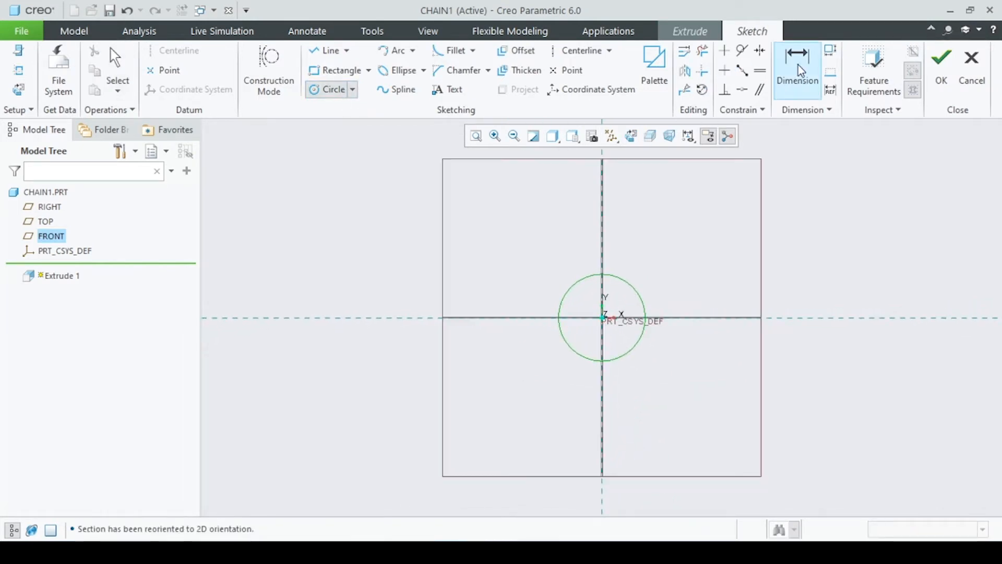
pyautogui.doubleClick(572, 286)
pyautogui.middleClick(536, 275)
pyautogui.write('10')
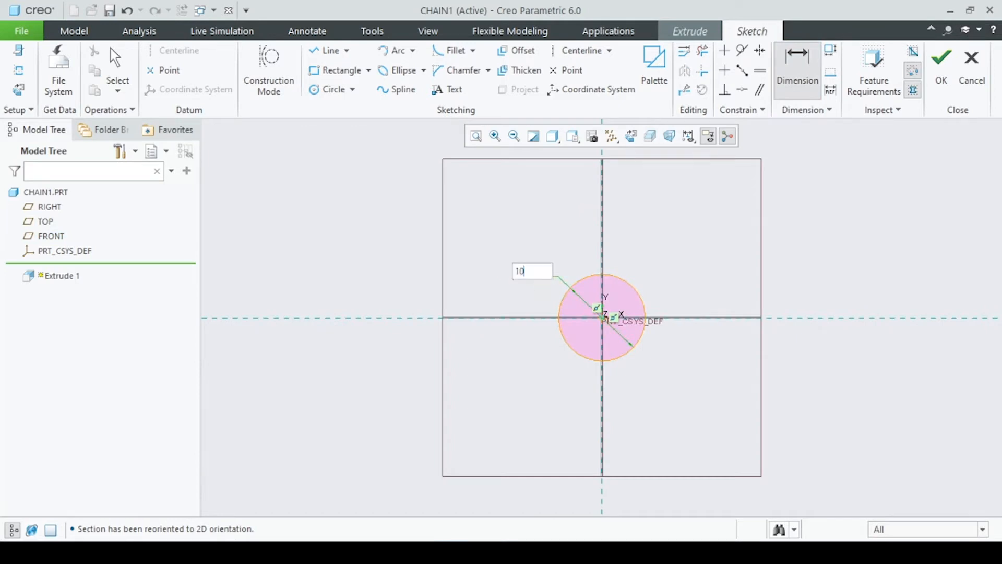
pyautogui.press('Return')
pyautogui.click(945, 89)
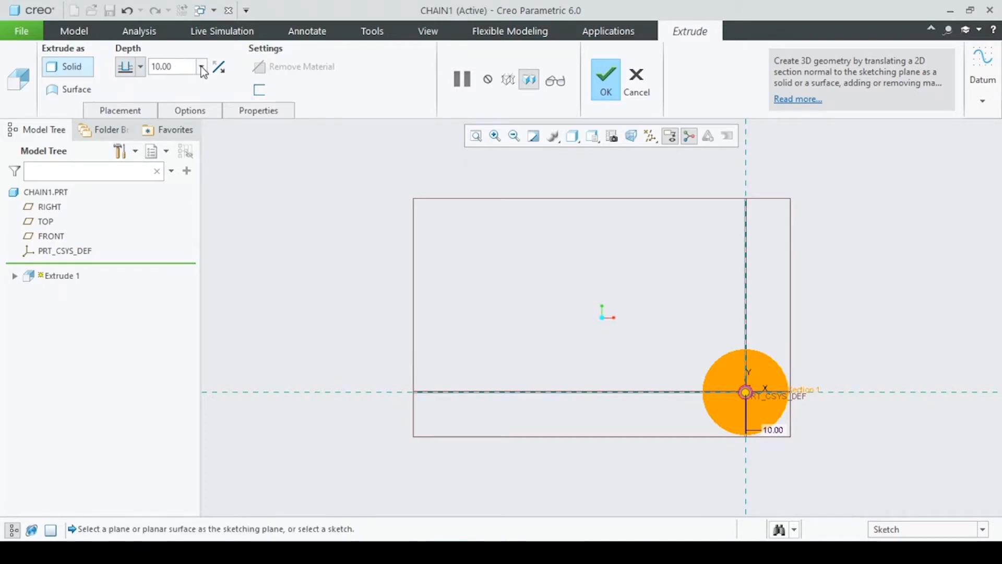
# Extrude the circle as a solid, symmetric about the sketch plane, with a depth of 7.50.
pyautogui.click(140, 66)
pyautogui.click(127, 109)
pyautogui.doubleClick(177, 66)
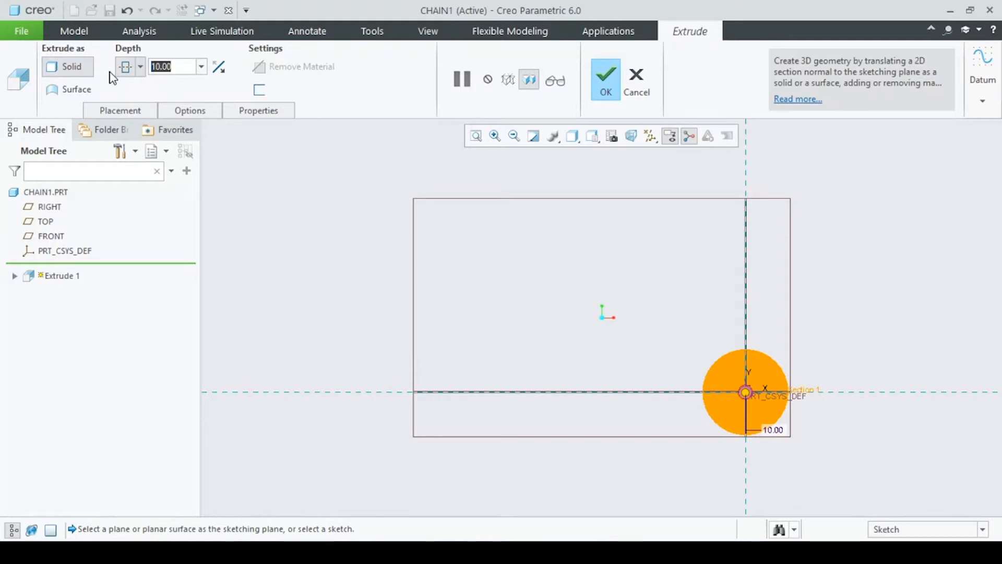
pyautogui.write('7.50')
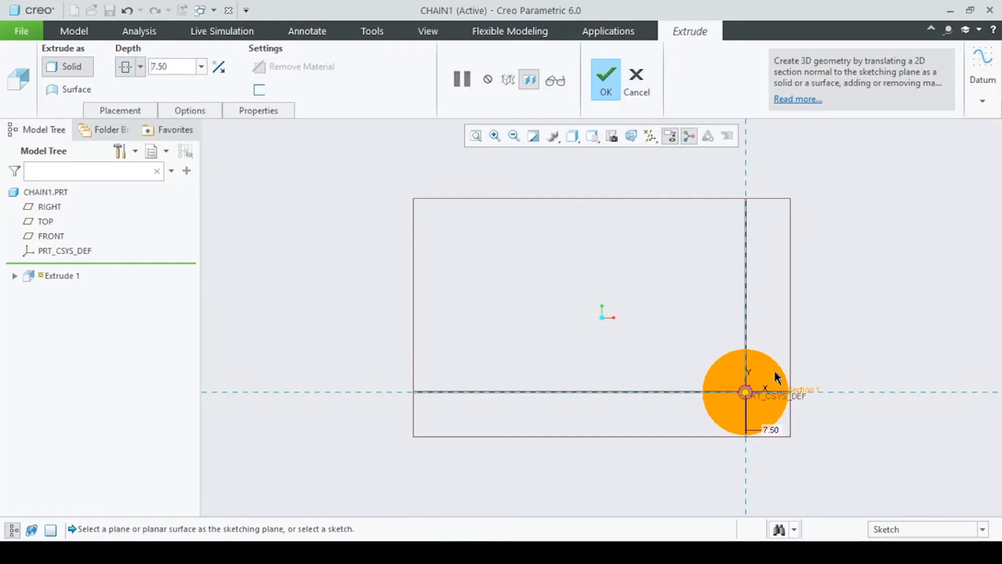
pyautogui.moveTo(777, 374); pyautogui.dragTo(729, 390, button='middle')
pyautogui.click(600, 79)
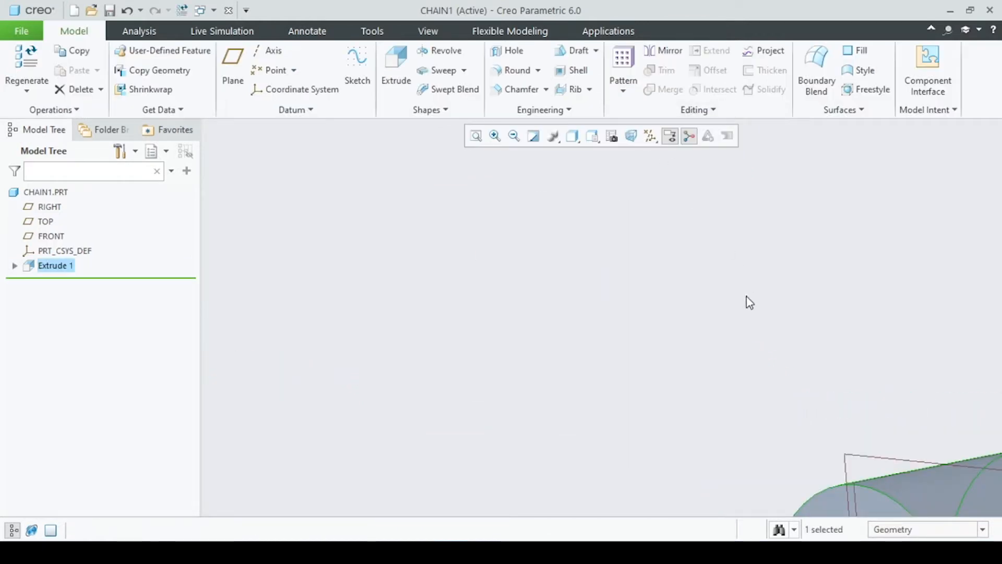
# Start an Extrude on the cylinder's front end face and sketch a concentric circle about 6.5 in diameter.
pyautogui.scroll(-3, 749, 303)
pyautogui.click(769, 374)
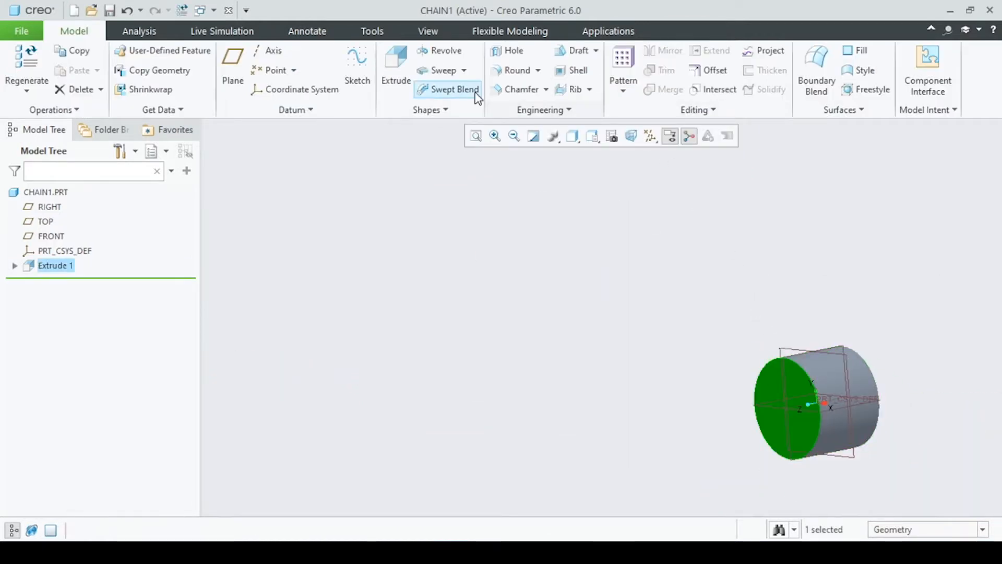
pyautogui.click(397, 76)
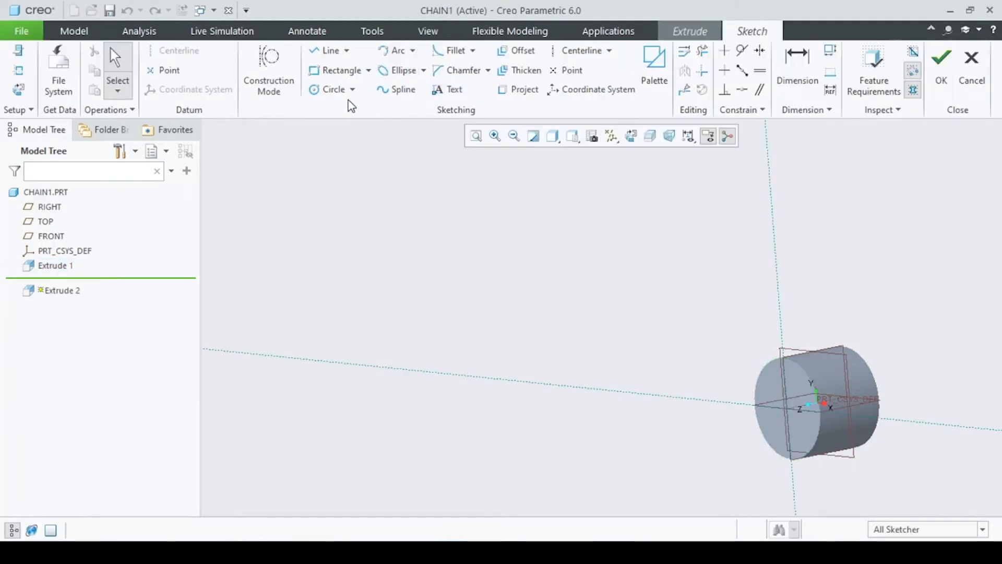
pyautogui.click(333, 90)
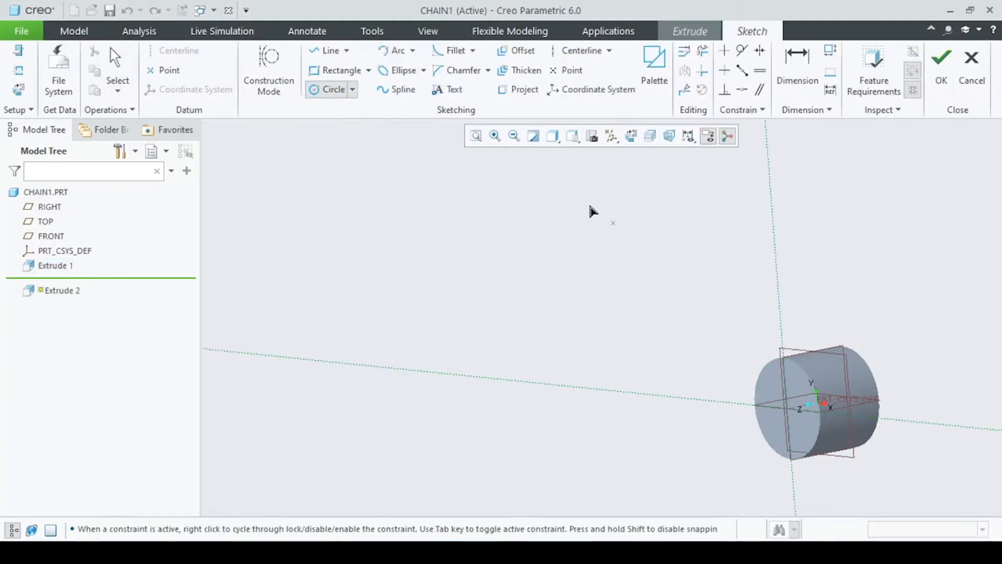
pyautogui.click(631, 135)
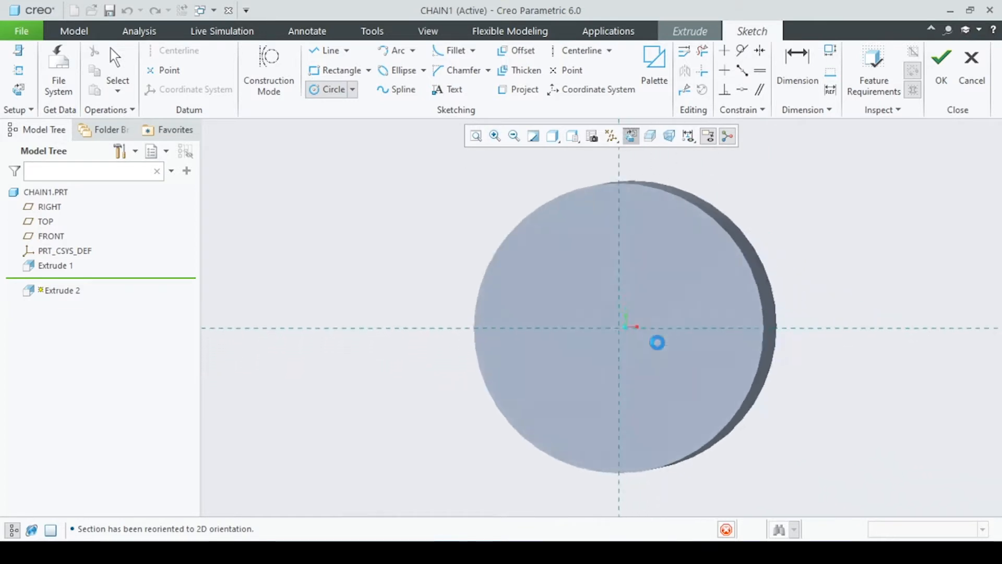
pyautogui.click(543, 237)
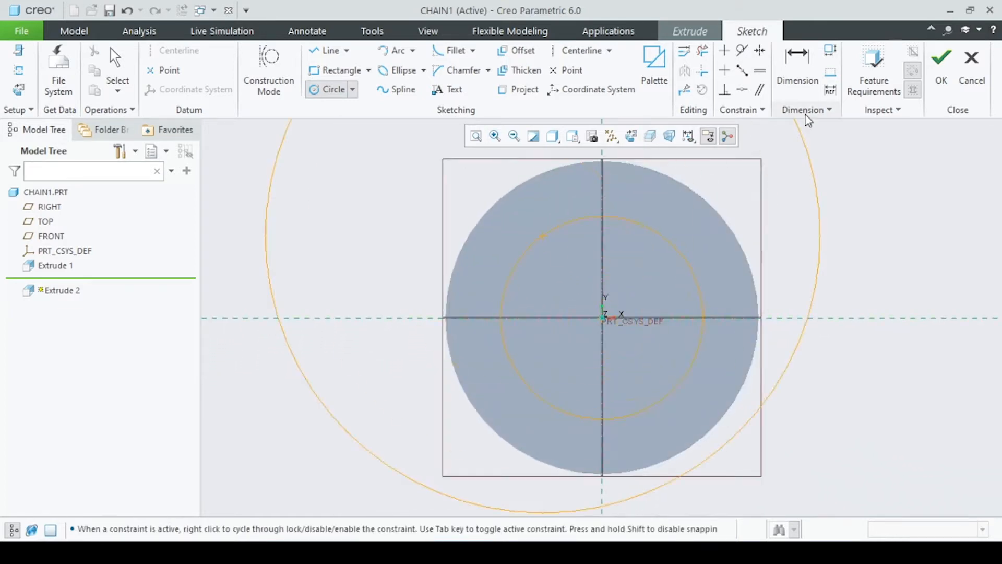
# Set the diameter of the circle on the end face to 7 and finish the sketch.
pyautogui.click(796, 70)
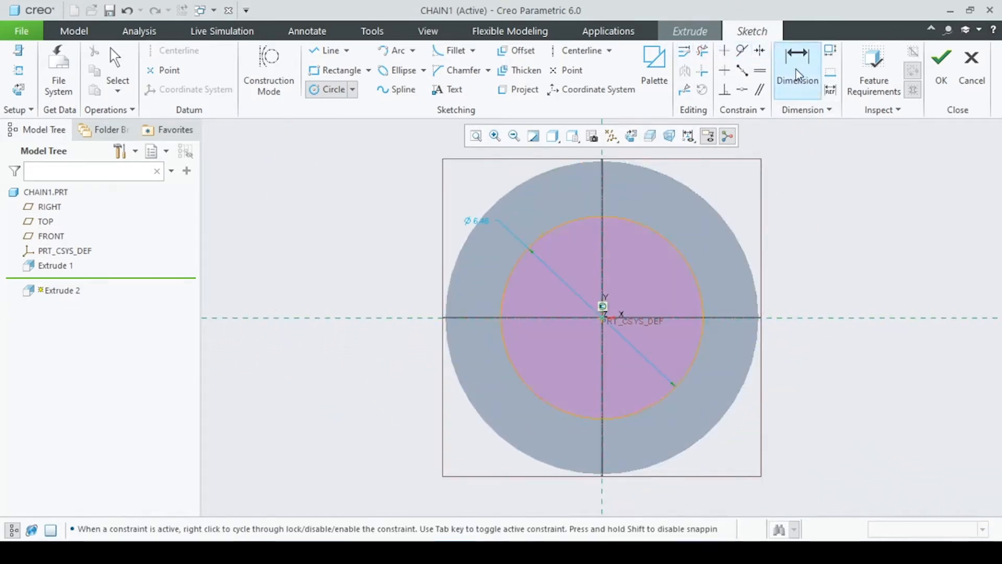
pyautogui.doubleClick(480, 221)
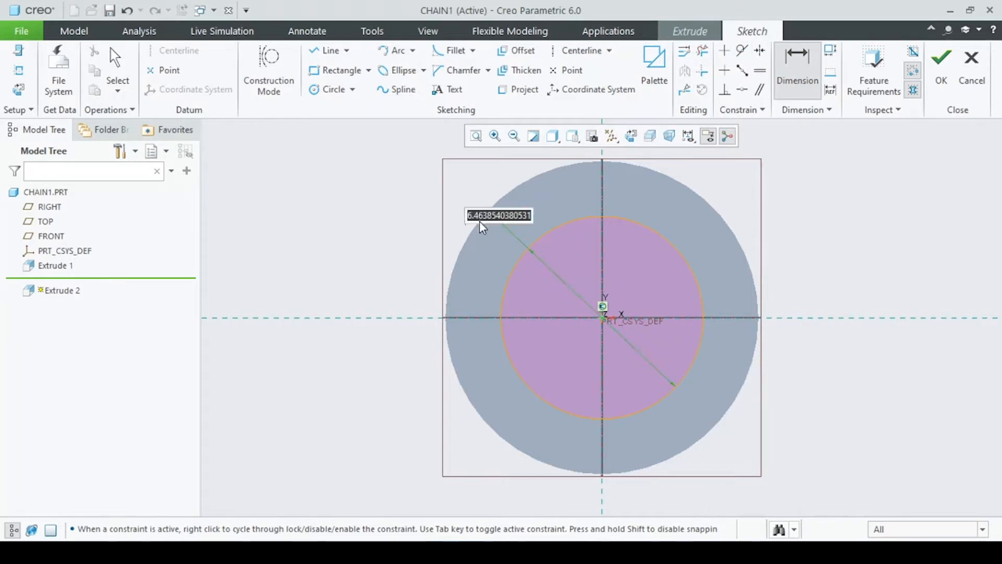
pyautogui.write('7')
pyautogui.press('Return')
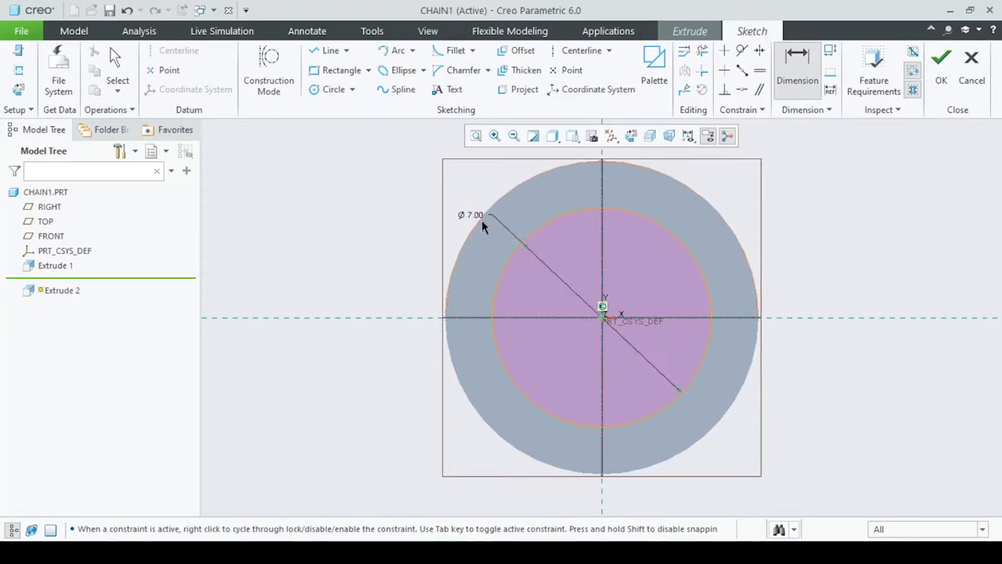
pyautogui.click(945, 77)
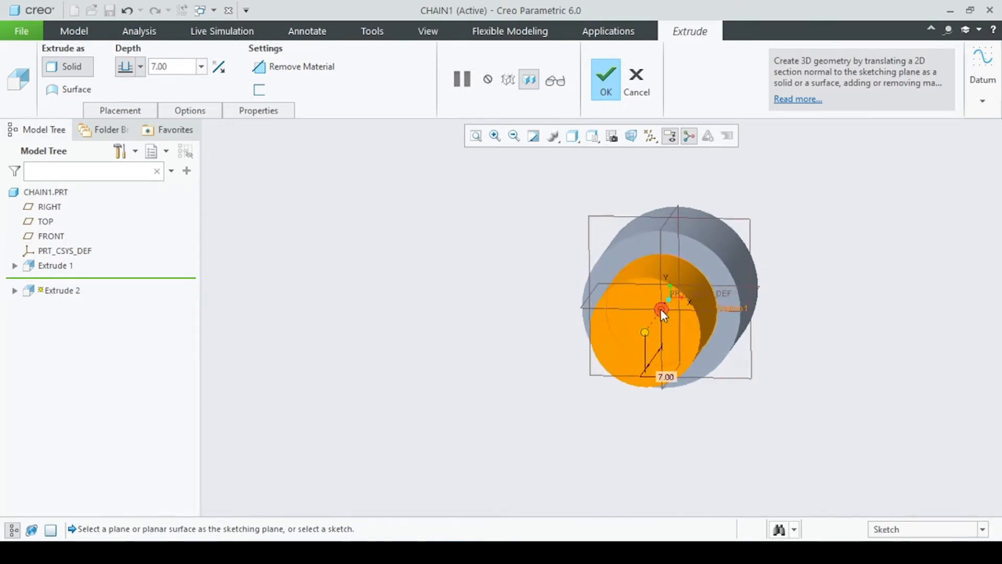
# Extrude the smaller circle outward from the end face as a solid with a depth of 5.
pyautogui.moveTo(721, 303); pyautogui.dragTo(683, 309, button='middle')
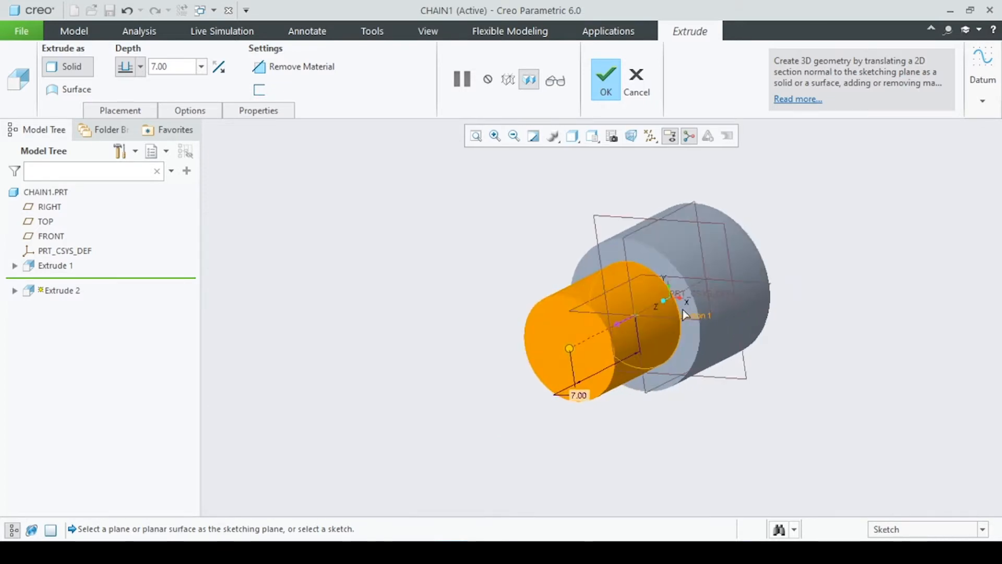
pyautogui.click(188, 68)
pyautogui.write('5')
pyautogui.press('Return')
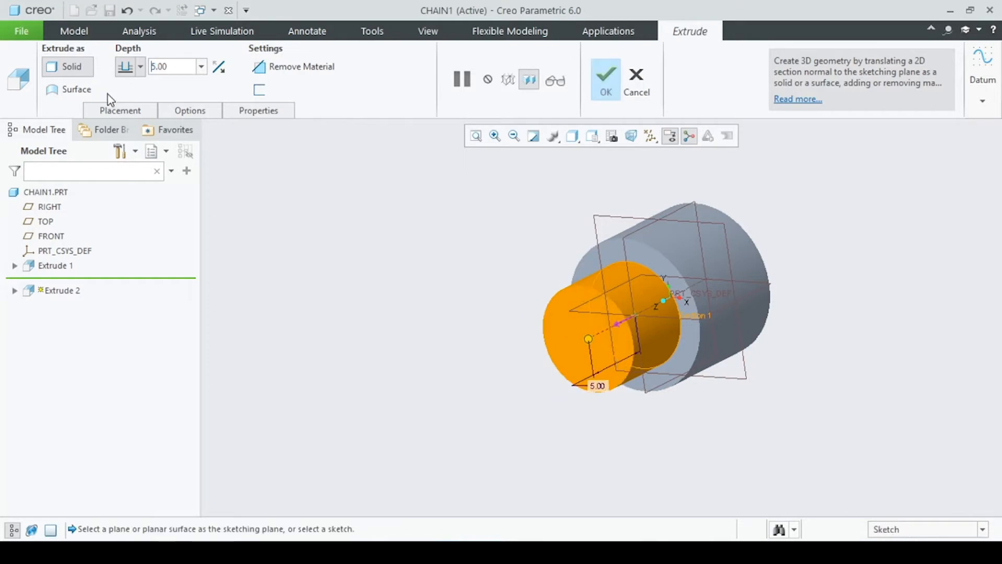
pyautogui.click(605, 83)
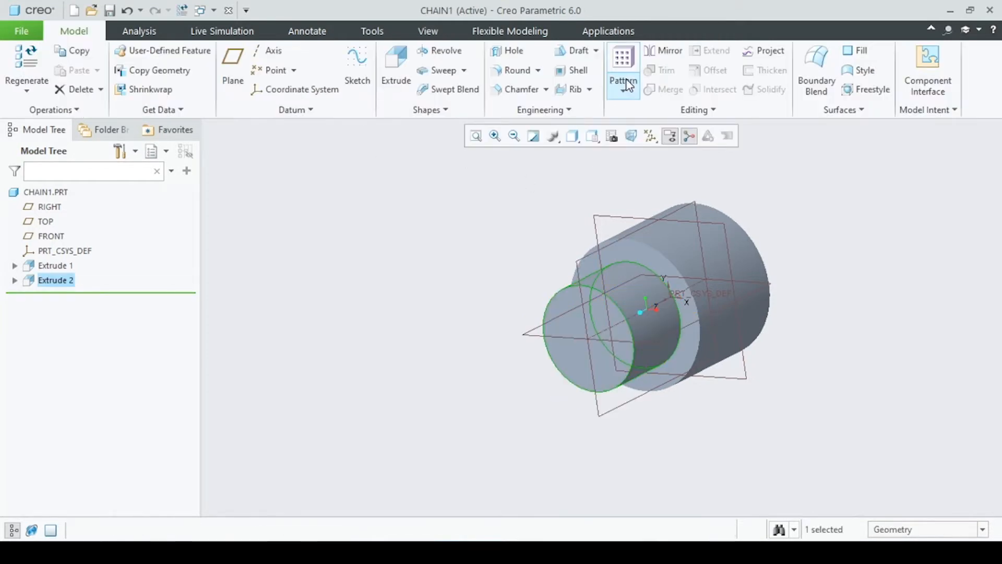
# Mirror the smaller cylindrical extrusion about the FRONT plane onto the opposite end of the pin.
pyautogui.click(678, 53)
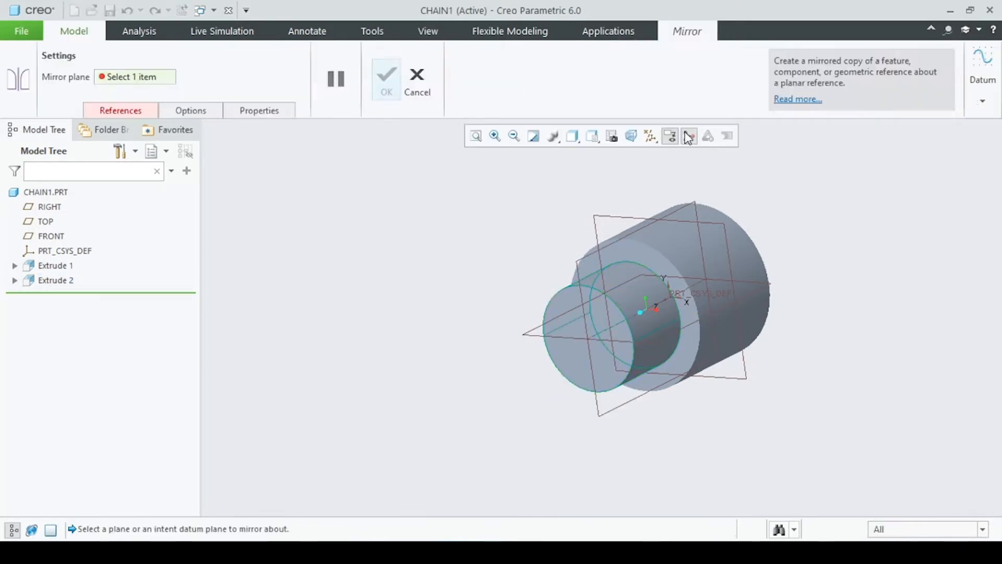
pyautogui.click(721, 226)
pyautogui.moveTo(743, 280); pyautogui.dragTo(646, 307, button='middle')
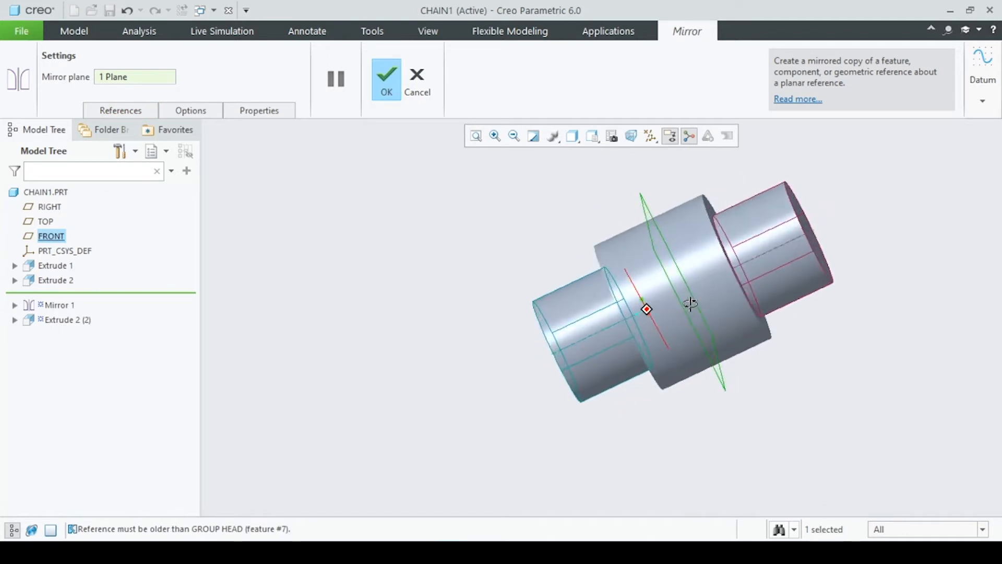
pyautogui.click(389, 83)
pyautogui.moveTo(526, 233); pyautogui.dragTo(705, 283, button='middle')
pyautogui.scroll(6, 705, 281)
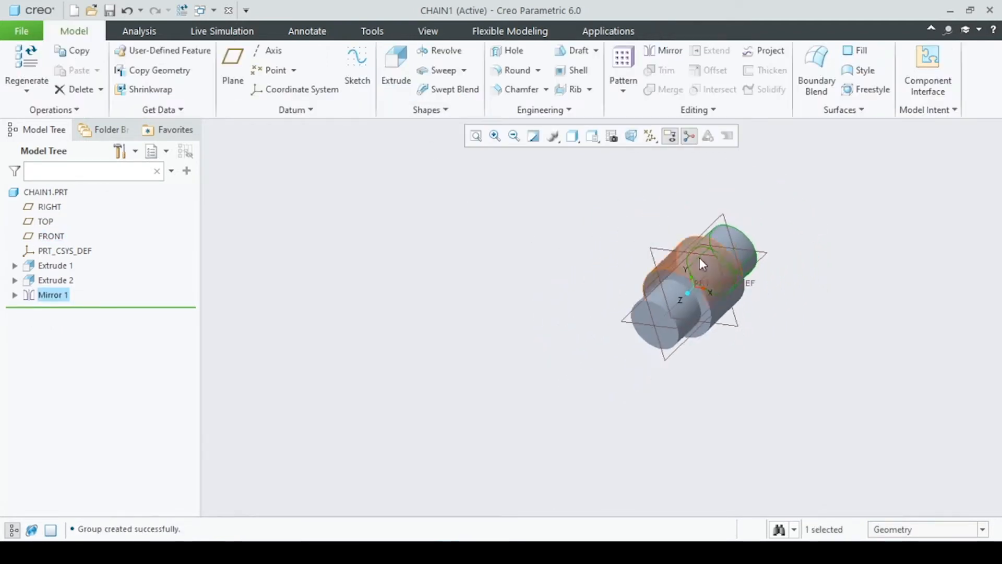
pyautogui.scroll(-4, 679, 203)
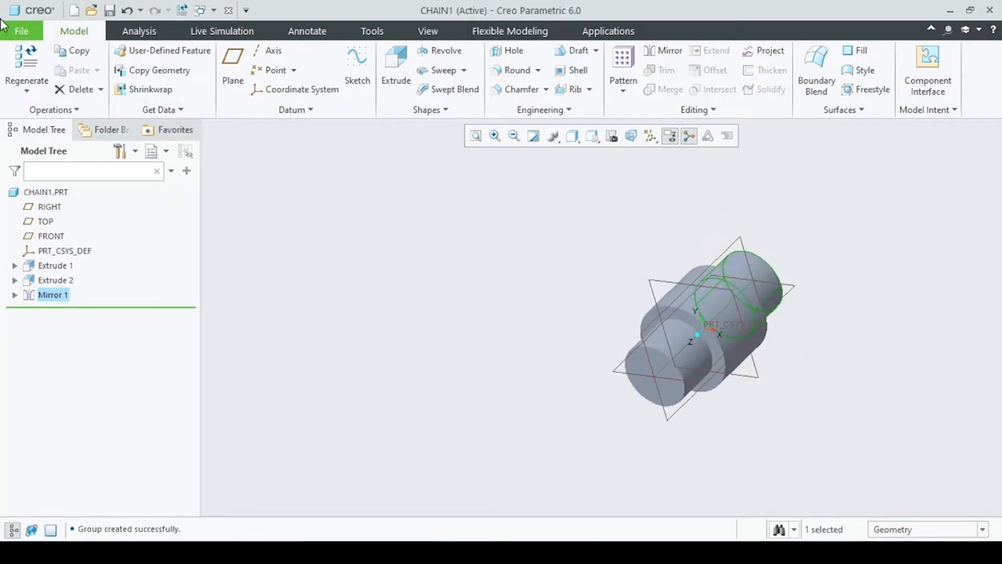
# Create a new solid part named chain2 with the default template.
pyautogui.click(73, 14)
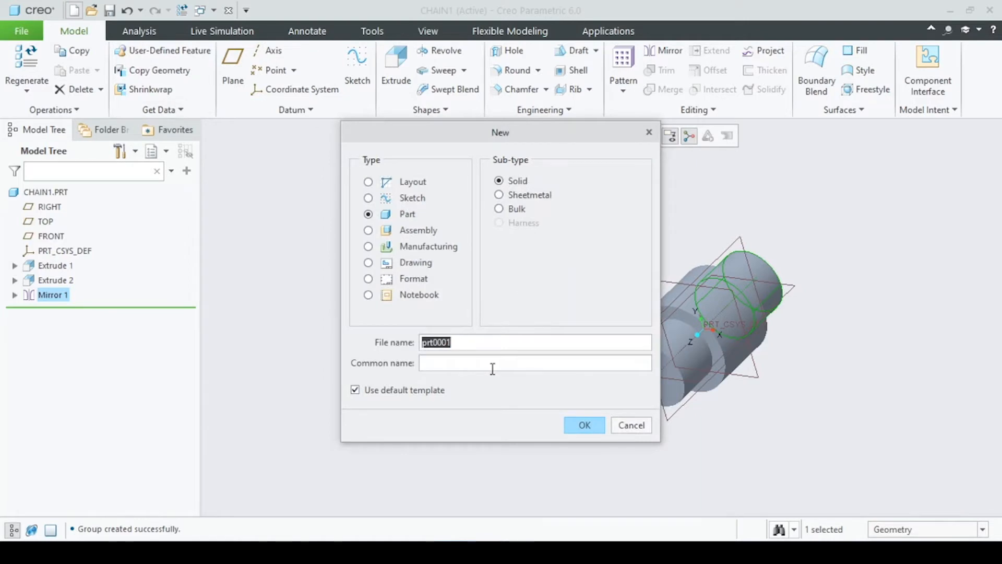
pyautogui.write('chain2')
pyautogui.click(584, 425)
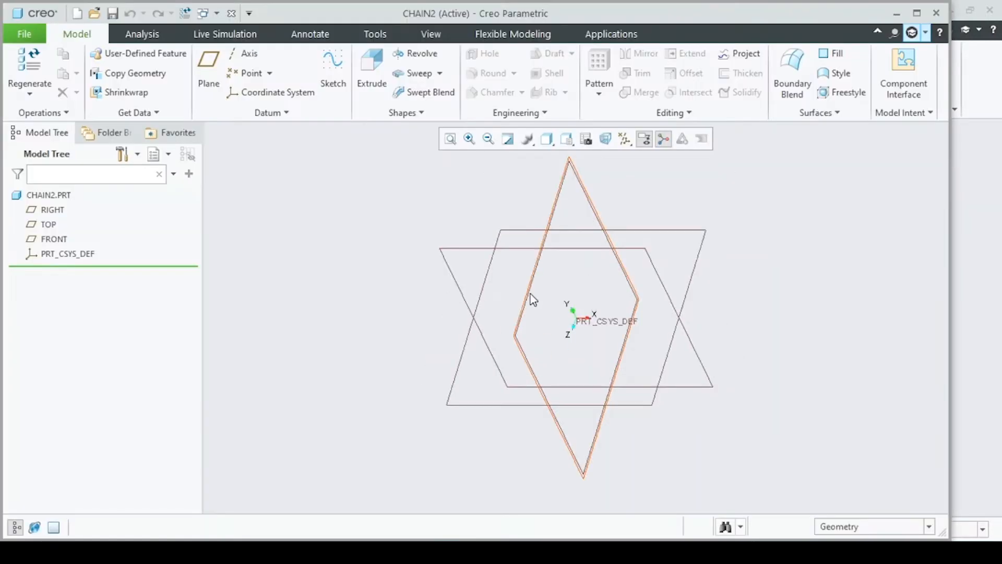
# Start an Extrude sketch on the TOP plane and draw two concentric circles at the origin, about 149 and 254 in diameter.
pyautogui.click(491, 282)
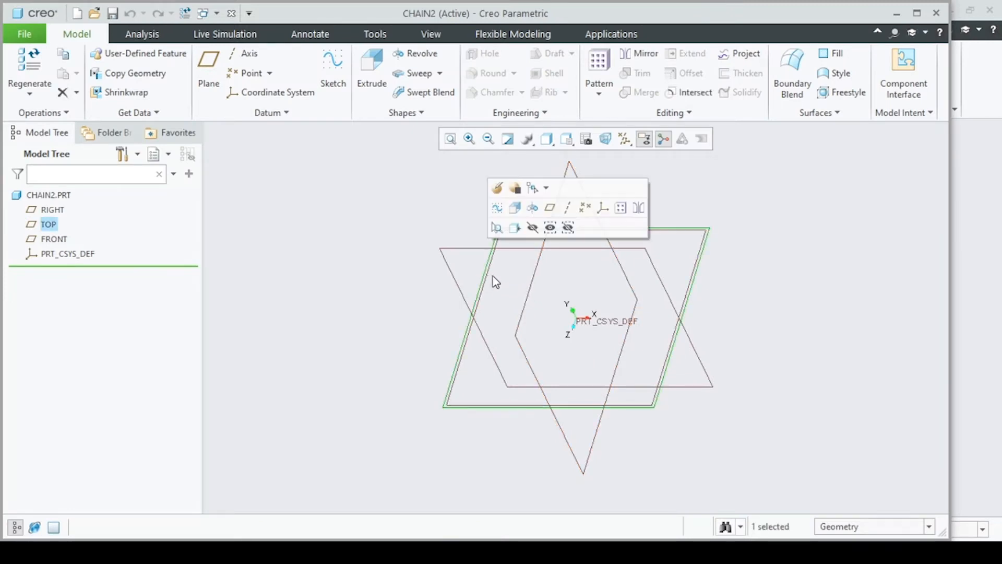
pyautogui.click(371, 76)
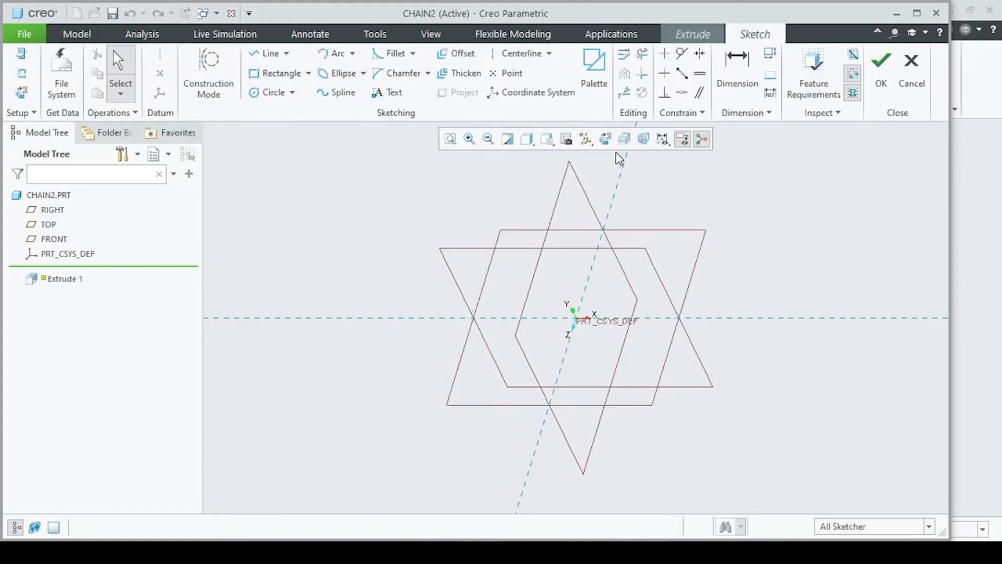
pyautogui.click(605, 139)
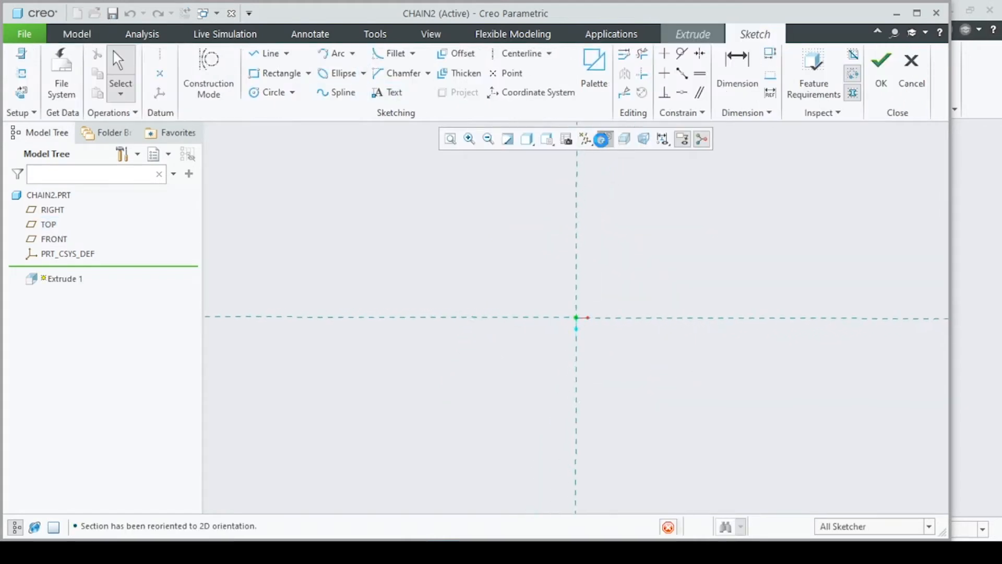
pyautogui.click(261, 94)
pyautogui.click(576, 317)
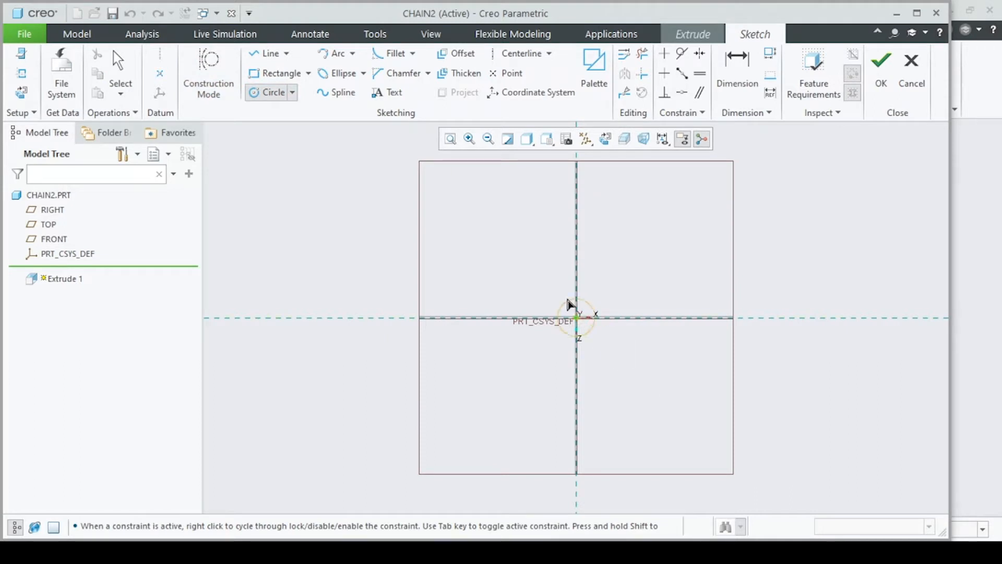
pyautogui.click(543, 288)
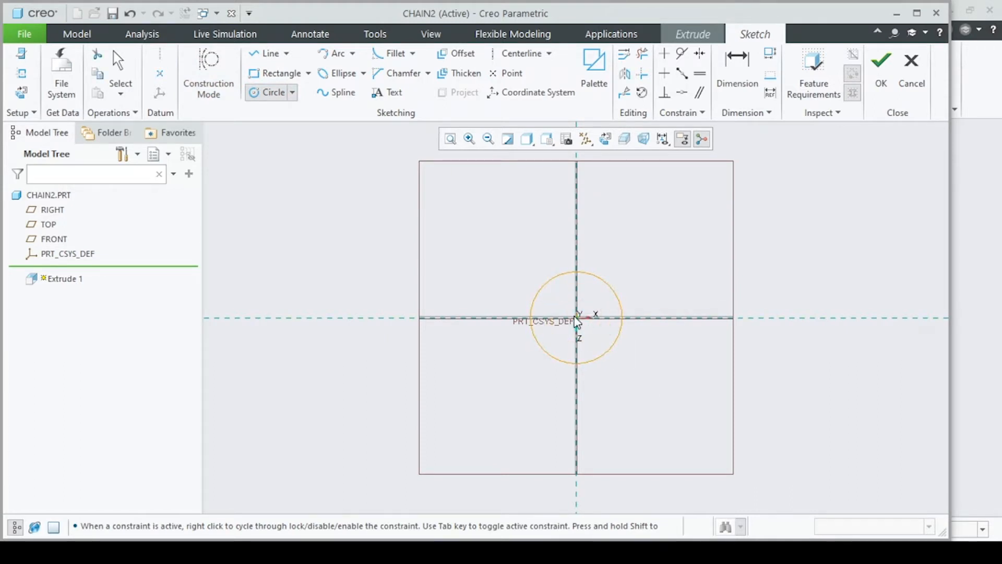
pyautogui.click(576, 317)
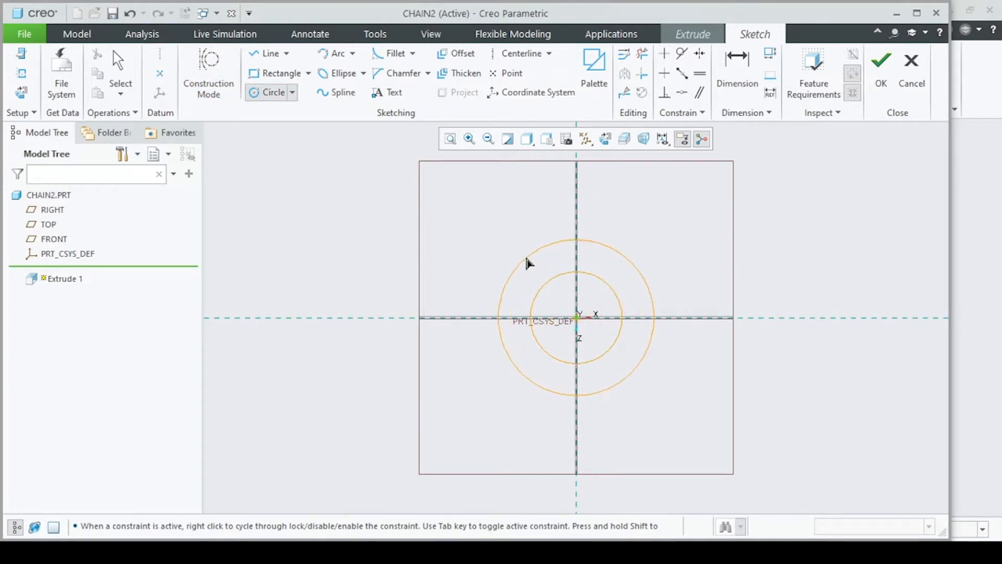
pyautogui.click(526, 258)
# Set the inner circle's diameter to 7 and the outer circle's diameter to 12.
pyautogui.click(747, 61)
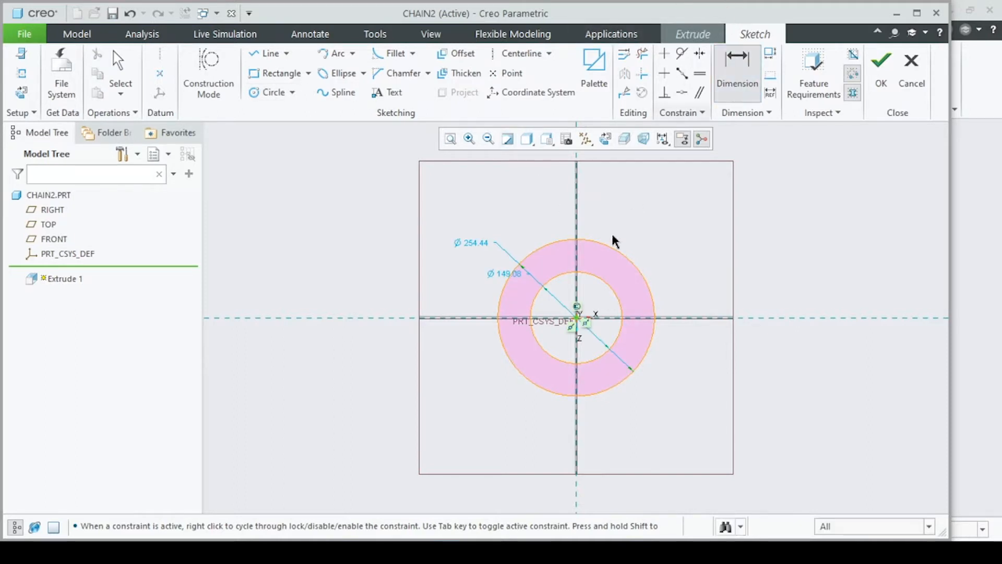
pyautogui.doubleClick(505, 274)
pyautogui.write('7')
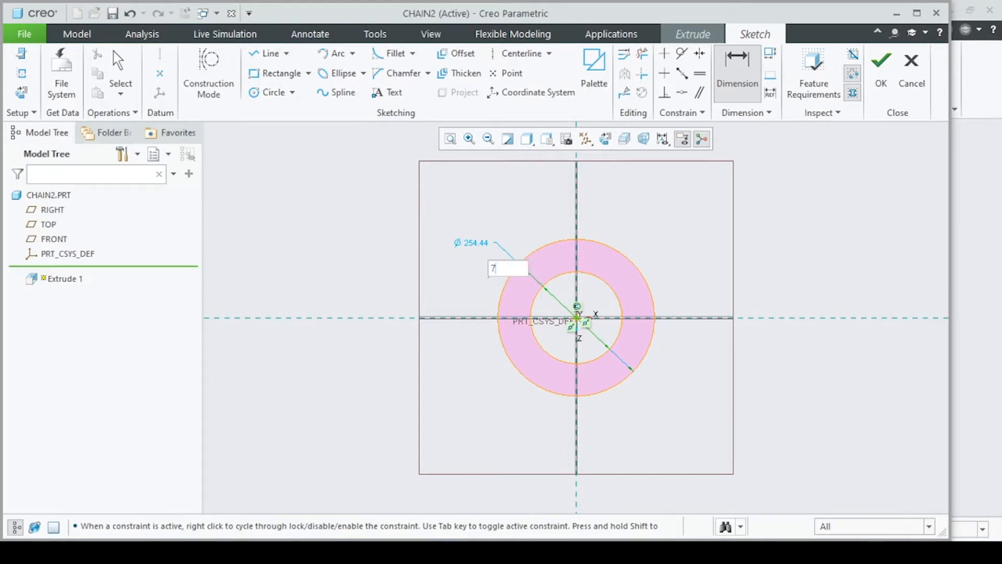
pyautogui.press('Return')
pyautogui.doubleClick(470, 244)
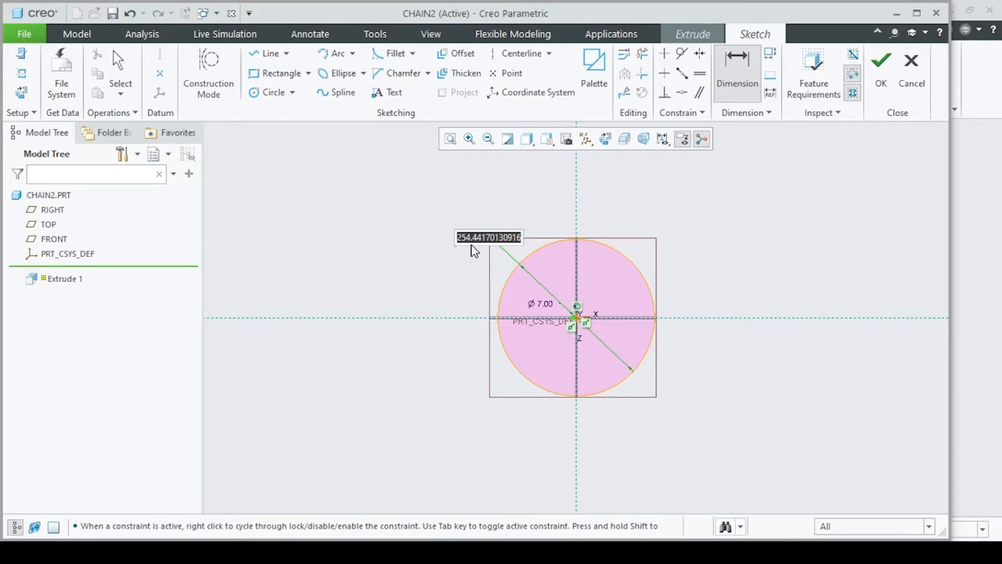
pyautogui.write('12')
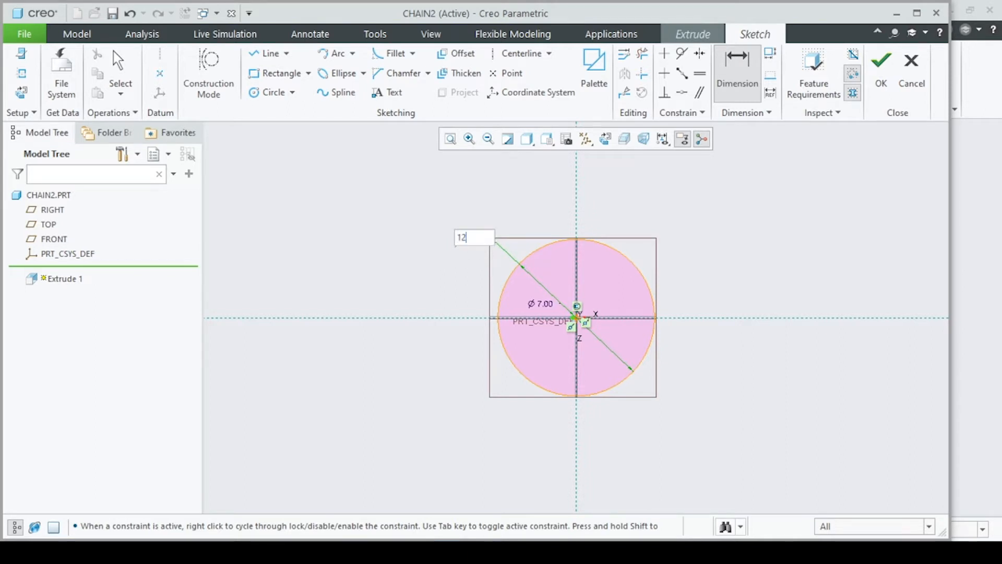
pyautogui.press('Return')
# Change the outer circle's diameter to 13.
pyautogui.scroll(-5, 542, 298)
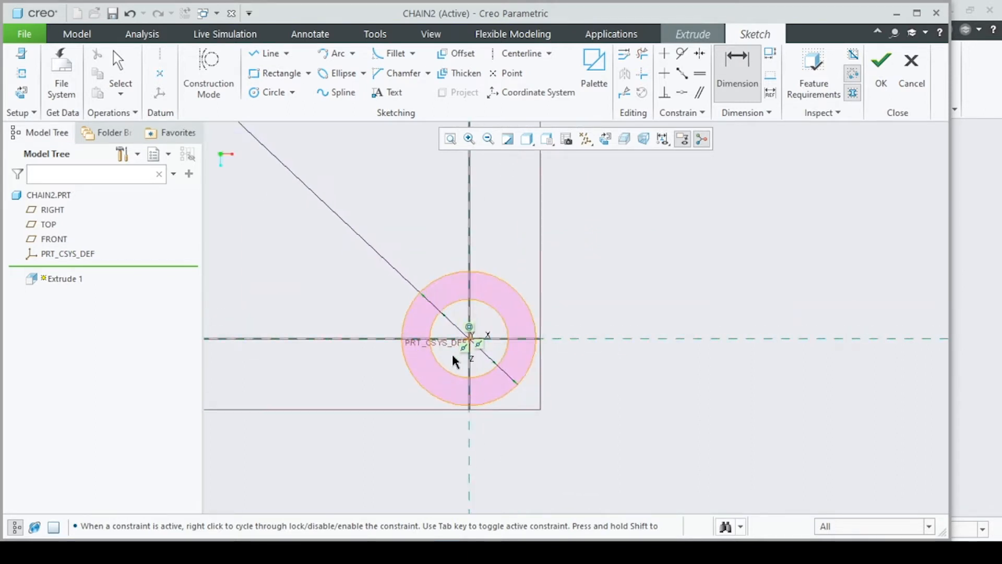
pyautogui.scroll(2, 468, 365)
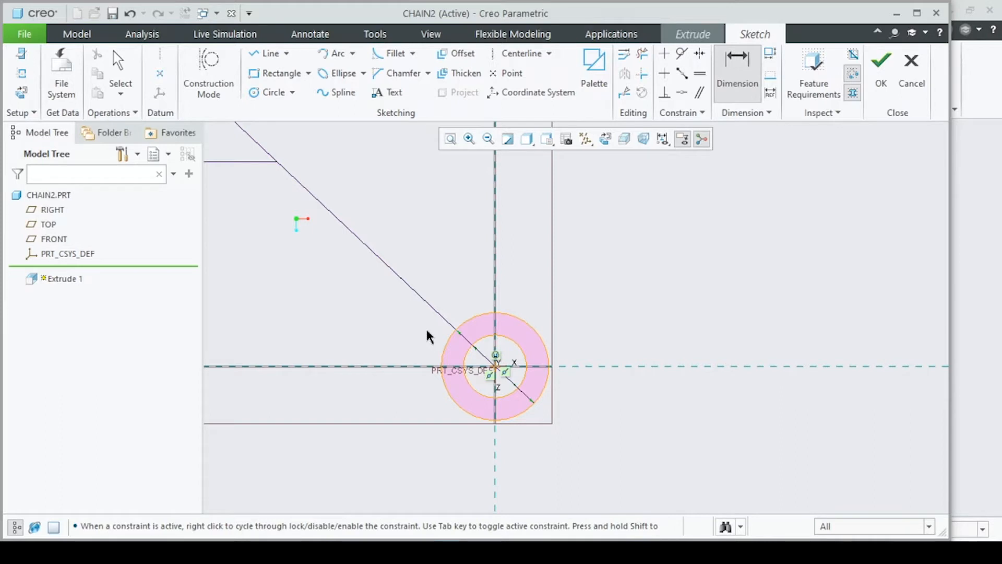
pyautogui.scroll(4, 428, 335)
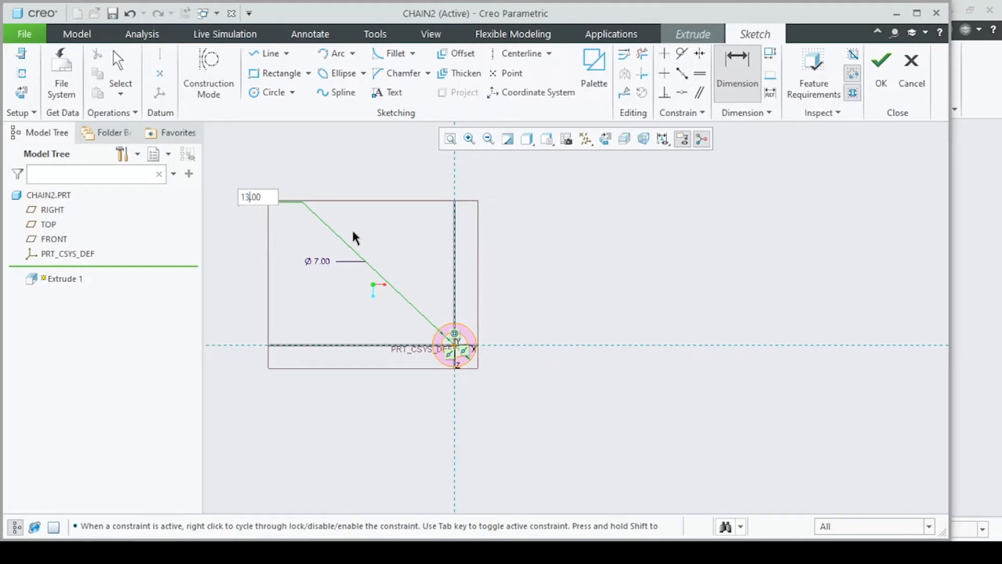
pyautogui.press('Return')
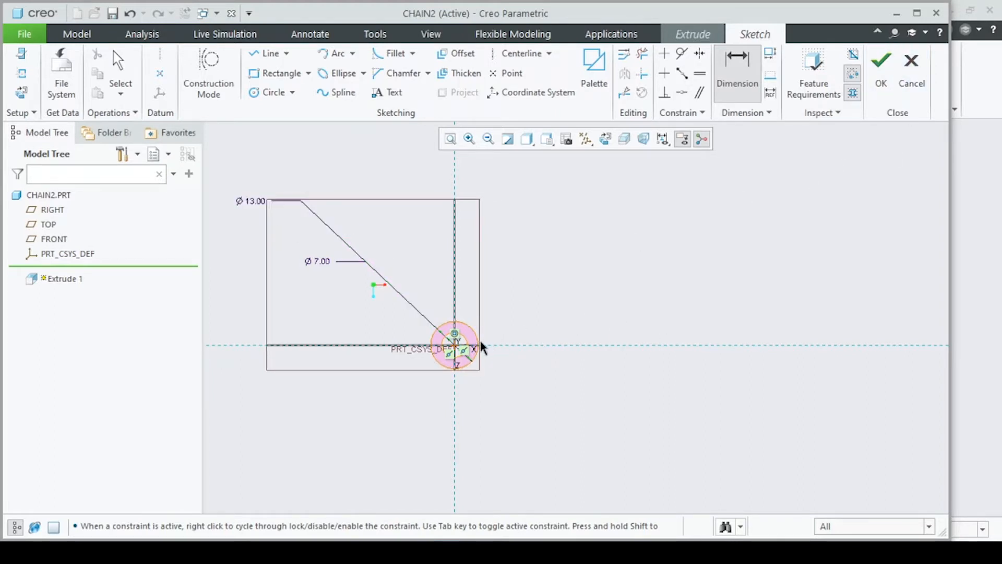
# Place a sketch point on the horizontal reference on the positive X side and set its distance from the origin to 12.5.
pyautogui.click(506, 73)
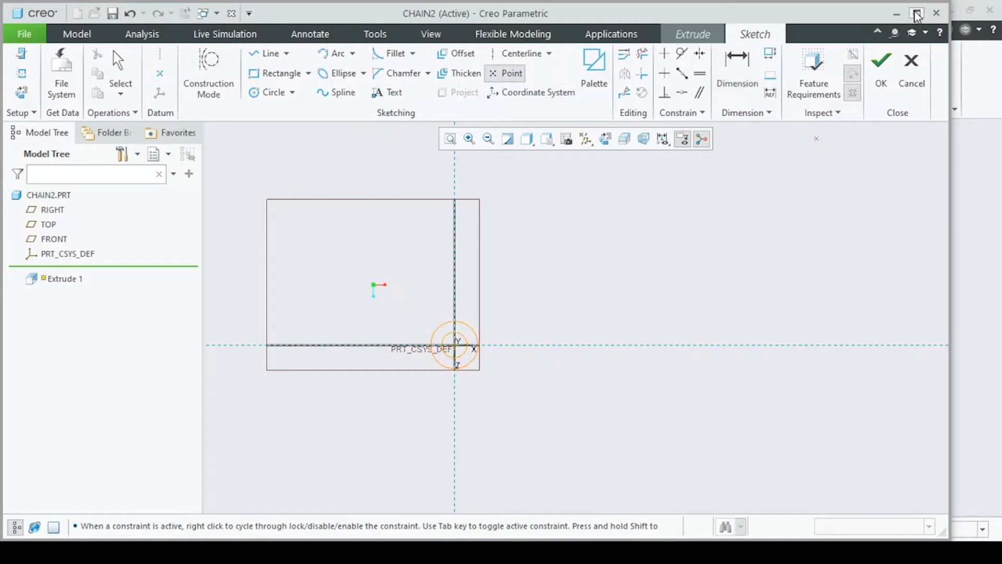
pyautogui.click(917, 16)
pyautogui.scroll(3, 477, 357)
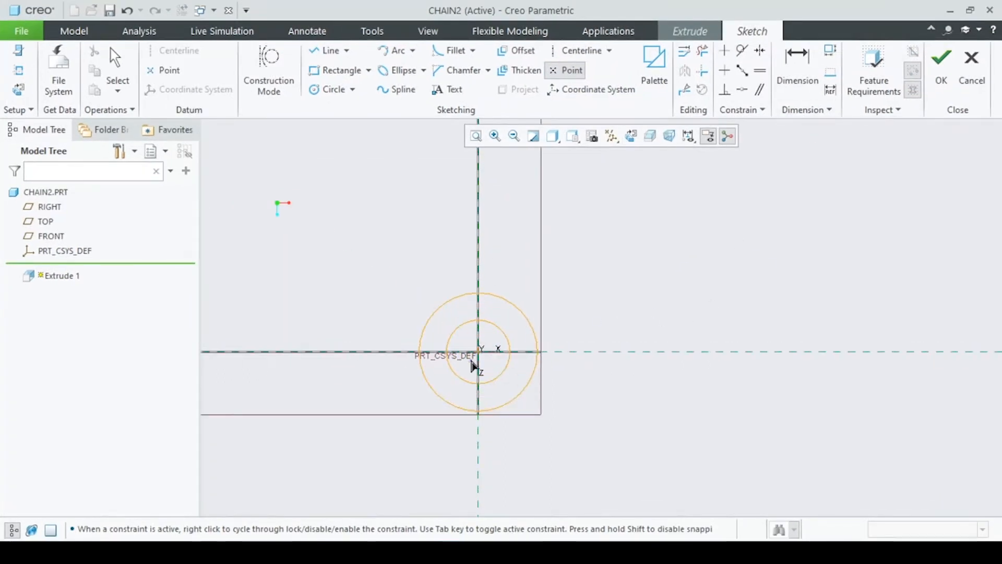
pyautogui.click(723, 353)
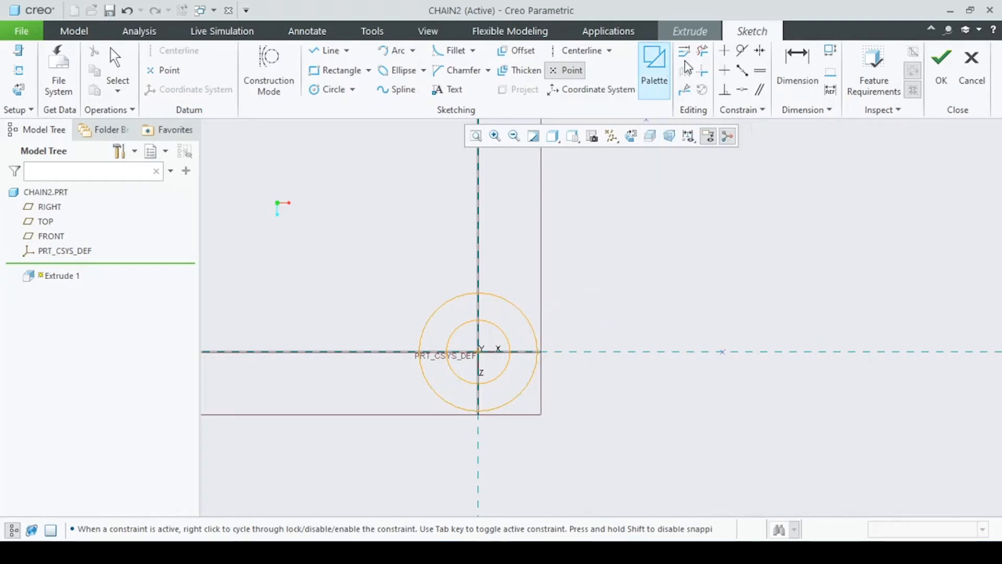
pyautogui.click(814, 69)
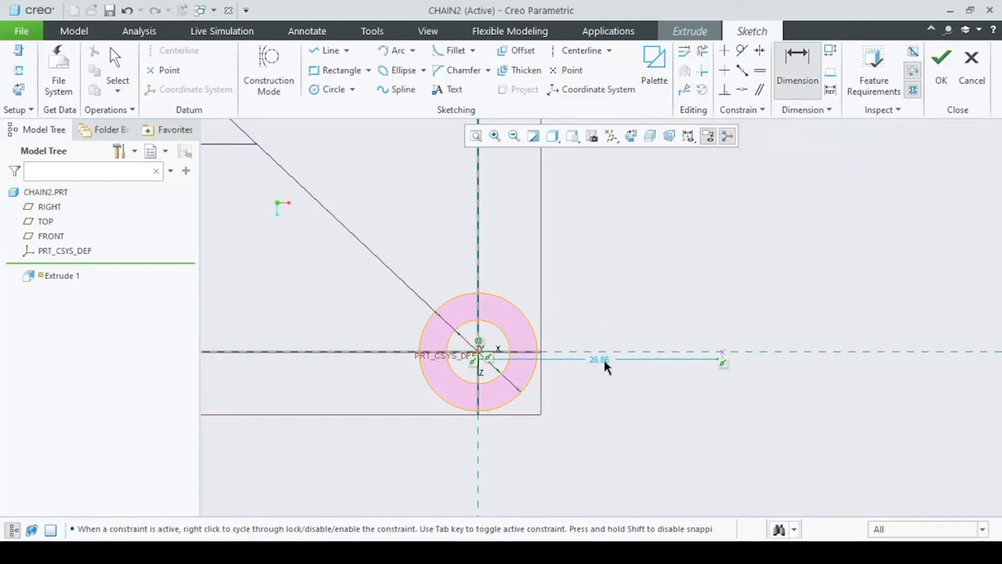
pyautogui.doubleClick(604, 363)
pyautogui.write('1')
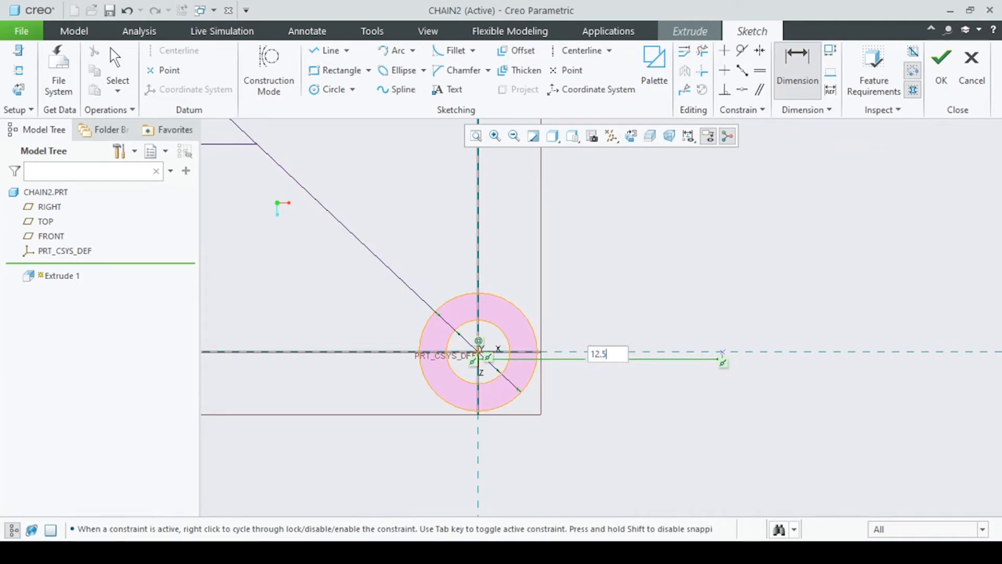
pyautogui.write('2.5')
pyautogui.press('Return')
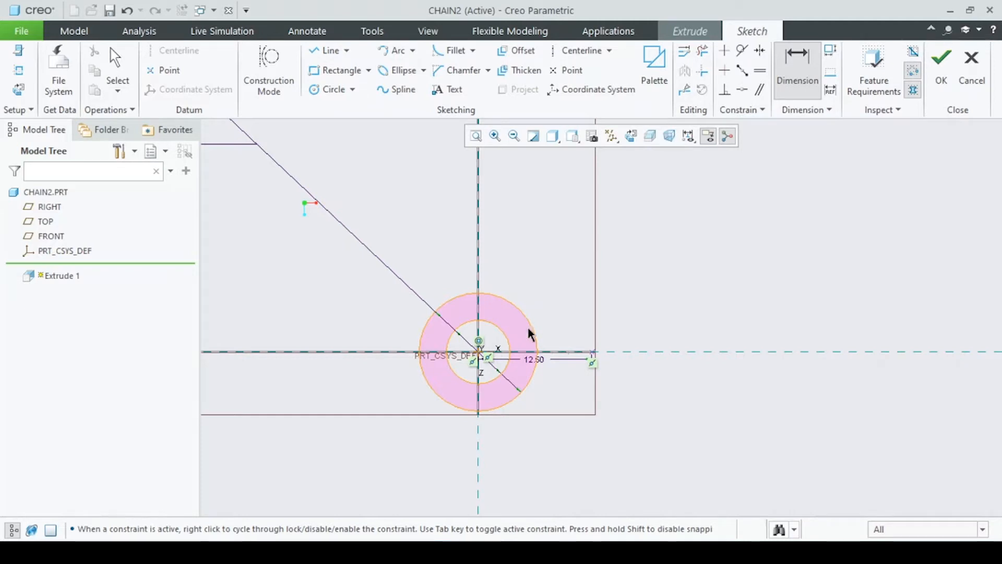
# Draw two concentric circles centred on the sketch point, equal in radius to the existing inner and outer circles.
pyautogui.click(331, 92)
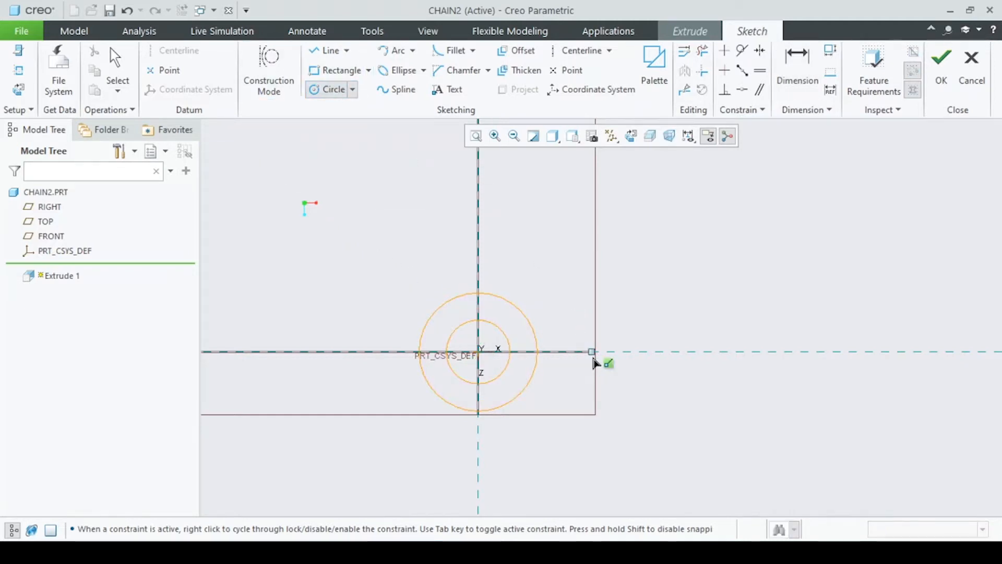
pyautogui.click(593, 355)
pyautogui.click(574, 337)
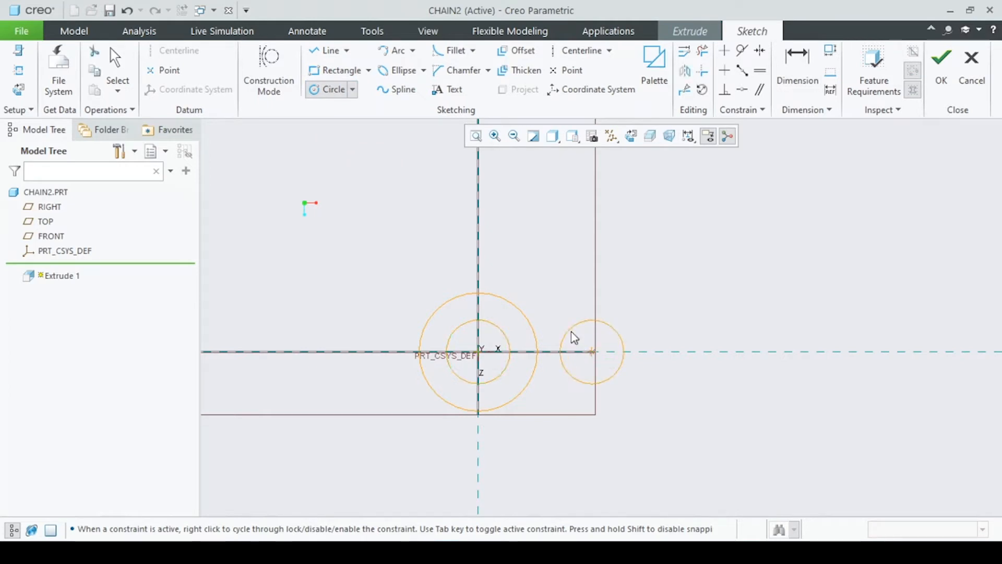
pyautogui.click(593, 358)
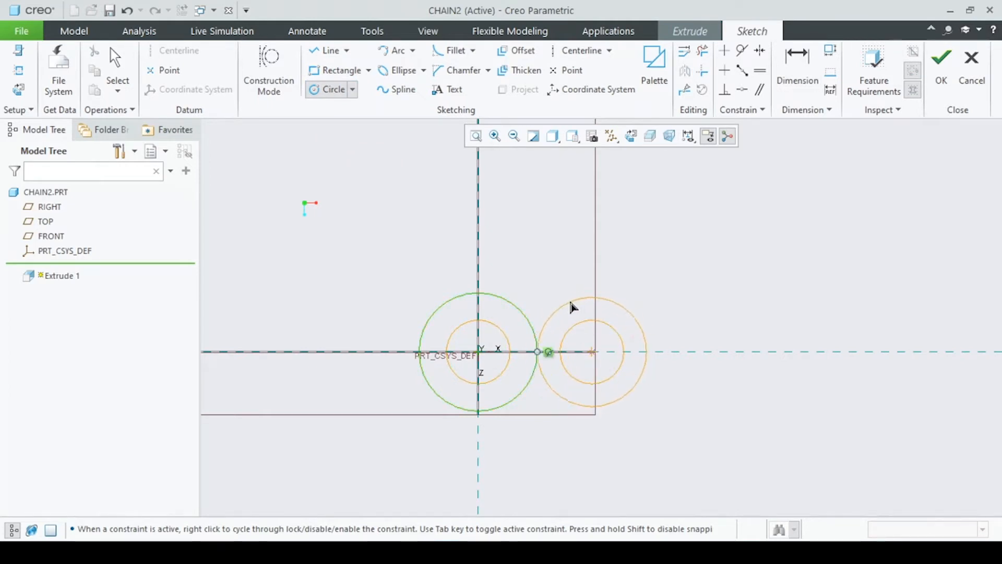
pyautogui.click(570, 300)
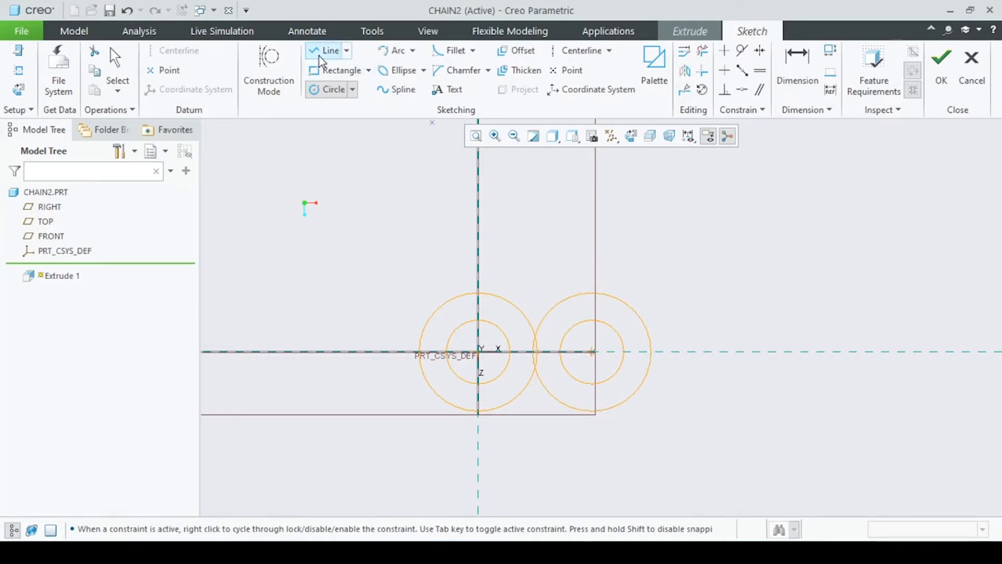
# Draw a shallow, inward-curving arc of about 19.6 radius connecting the tops of the two outer circles.
pyautogui.click(388, 56)
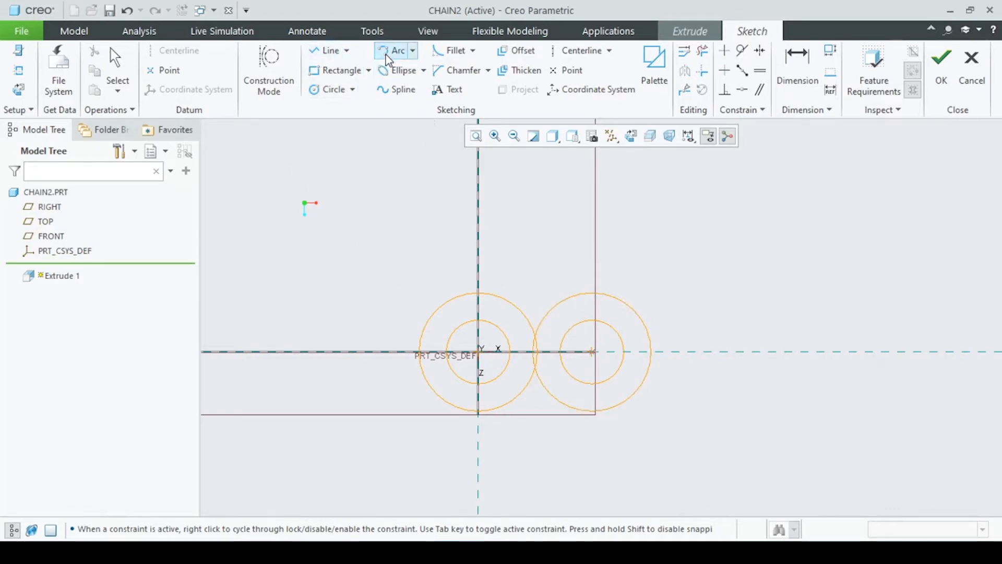
pyautogui.click(478, 293)
pyautogui.click(598, 295)
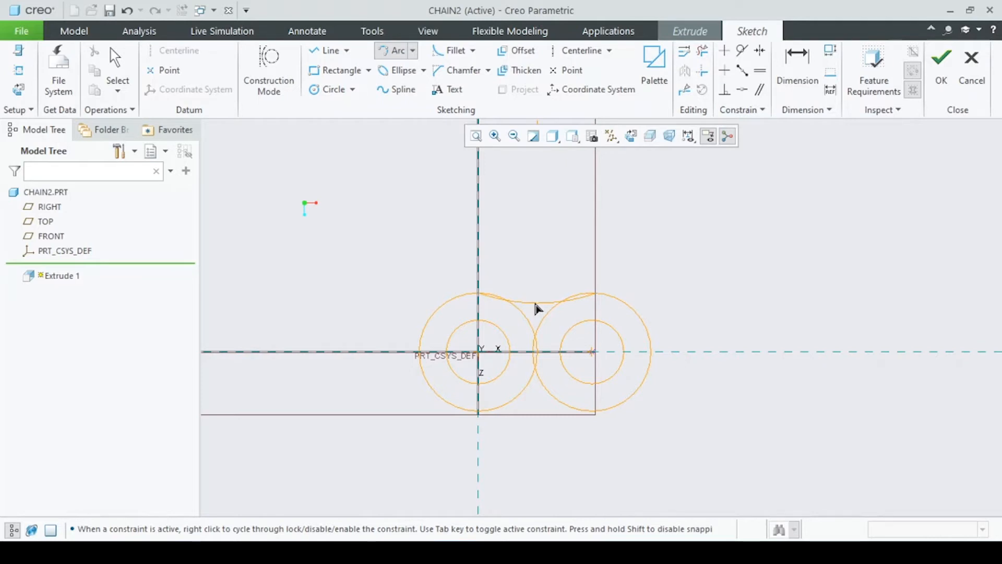
pyautogui.click(537, 304)
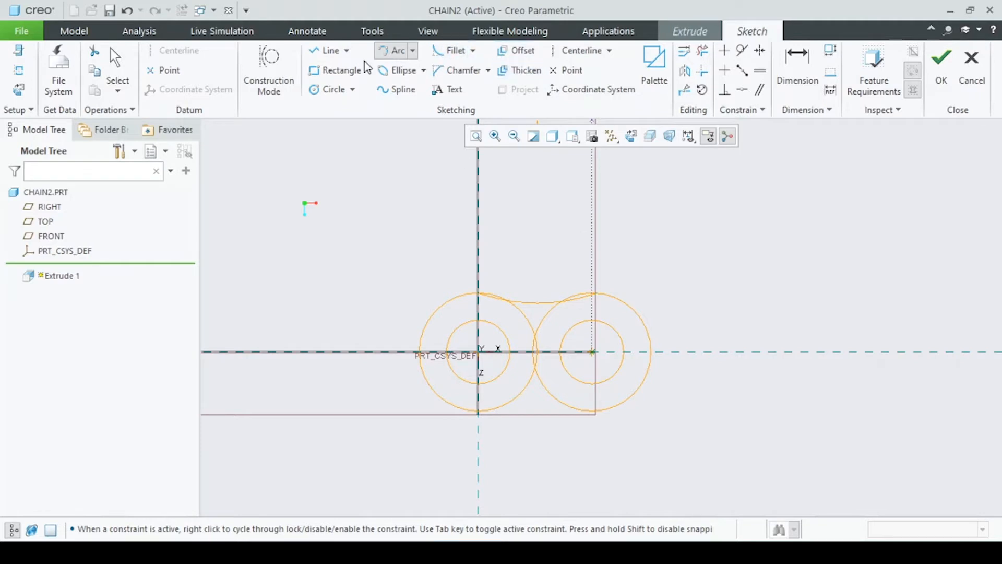
# Trim the overlapping upper portions of the outer circles between the two holes, including the slivers above the connecting arc's ends.
pyautogui.click(702, 51)
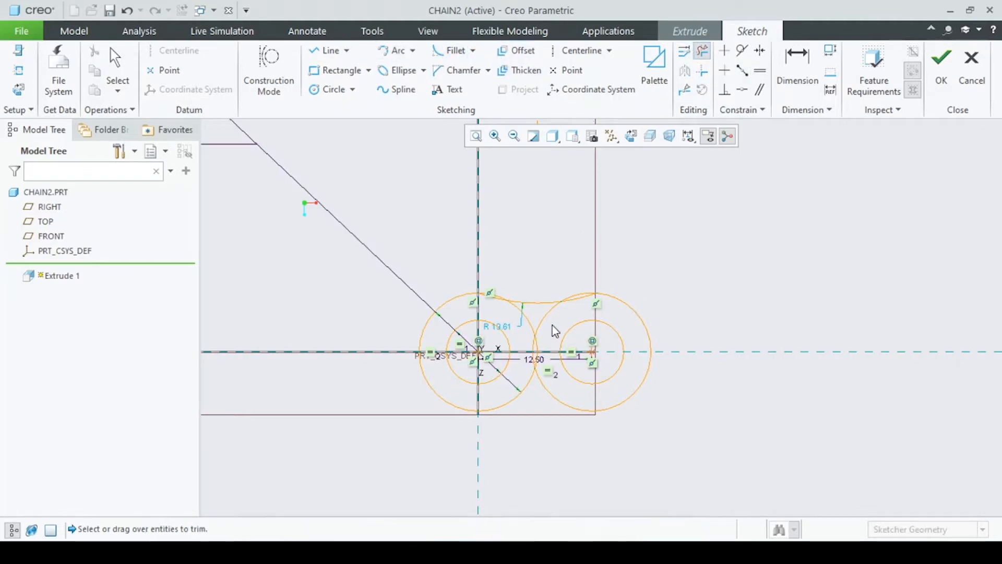
pyautogui.scroll(2, 545, 302)
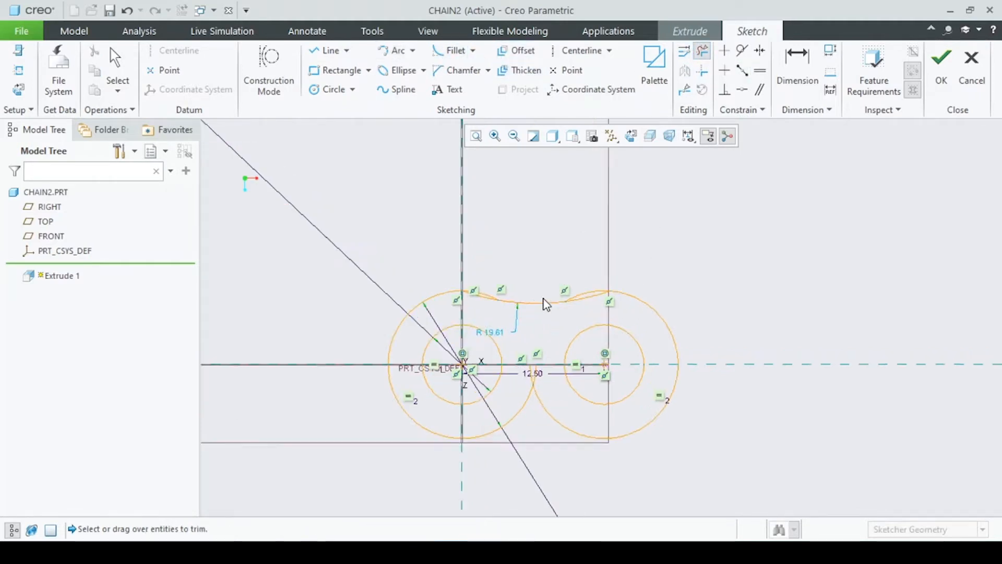
pyautogui.scroll(4, 543, 298)
pyautogui.moveTo(616, 274); pyautogui.dragTo(628, 297)
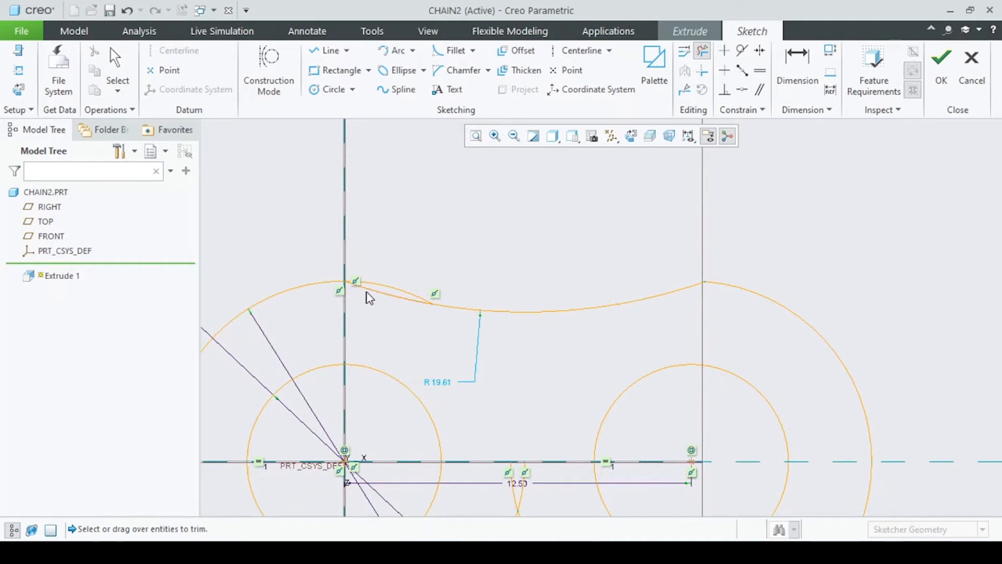
pyautogui.click(401, 290)
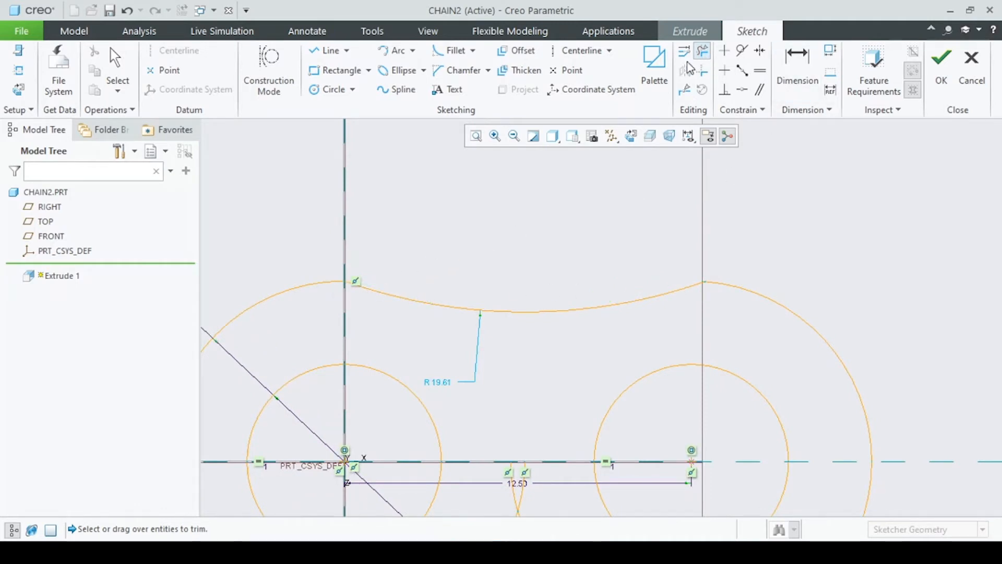
# Make the connecting arc tangent to both outer circles, deleting the conflicting Point On Entity constraint at the arc's end near the origin.
pyautogui.click(742, 51)
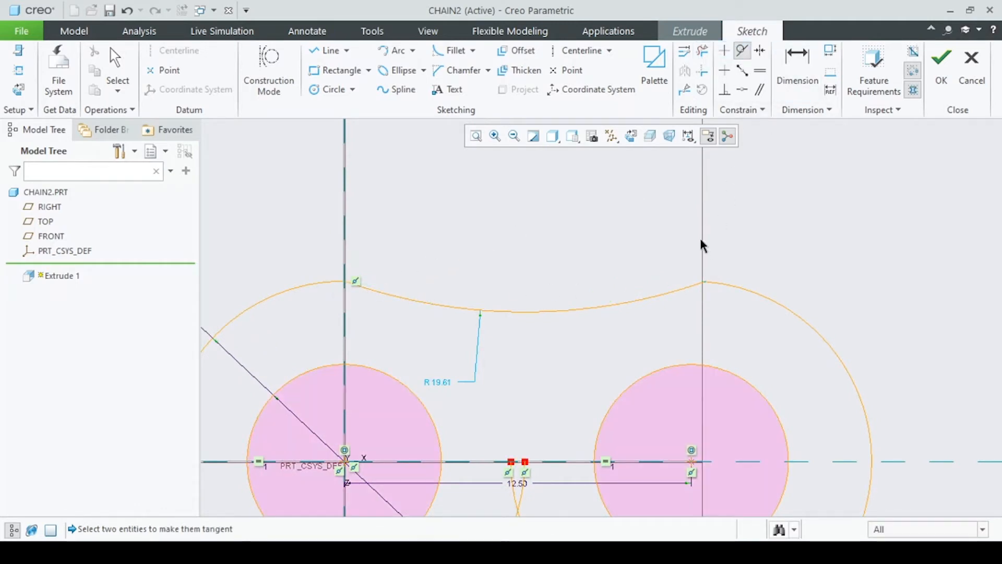
pyautogui.click(703, 285)
pyautogui.click(715, 280)
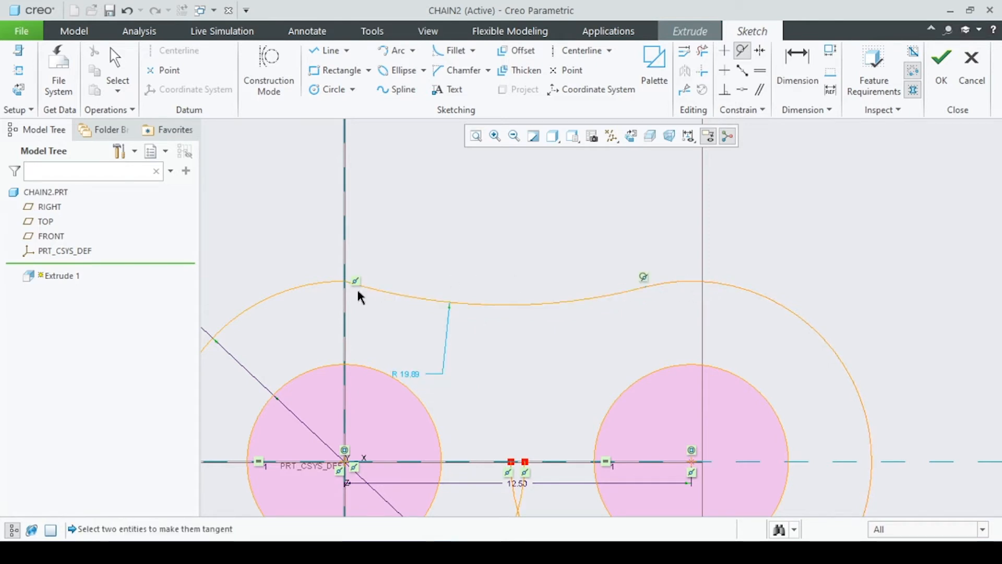
pyautogui.click(336, 286)
pyautogui.click(370, 291)
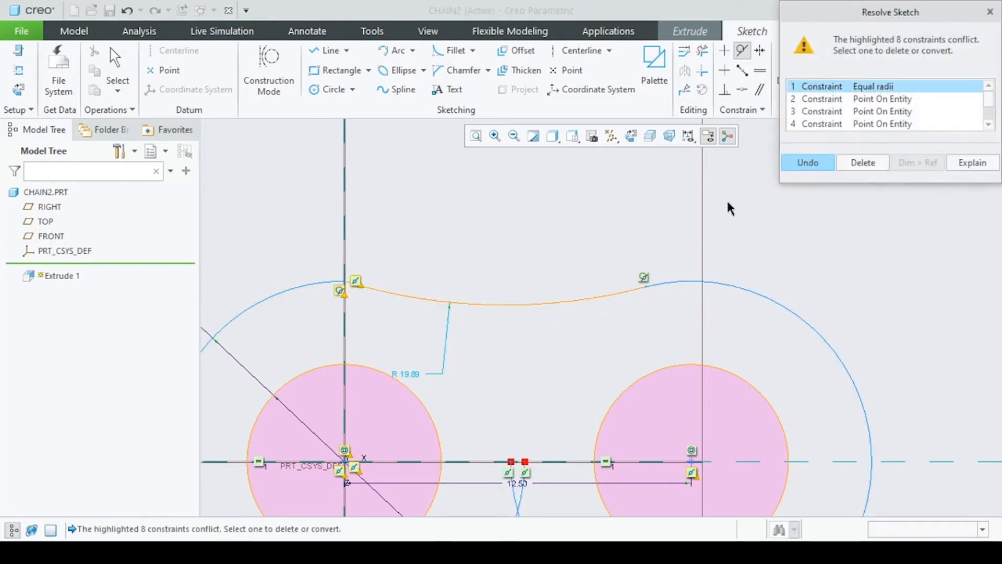
pyautogui.click(358, 287)
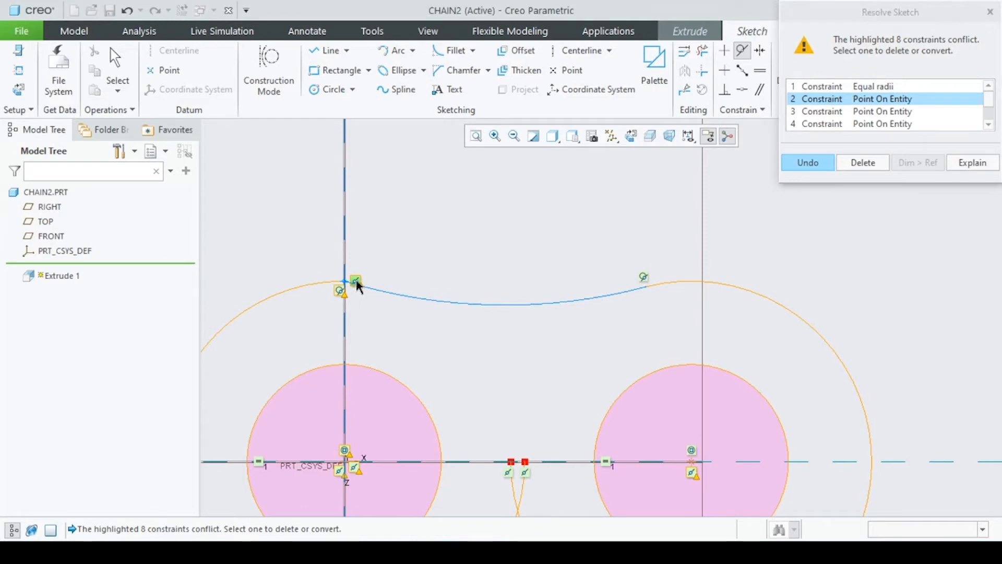
pyautogui.click(863, 162)
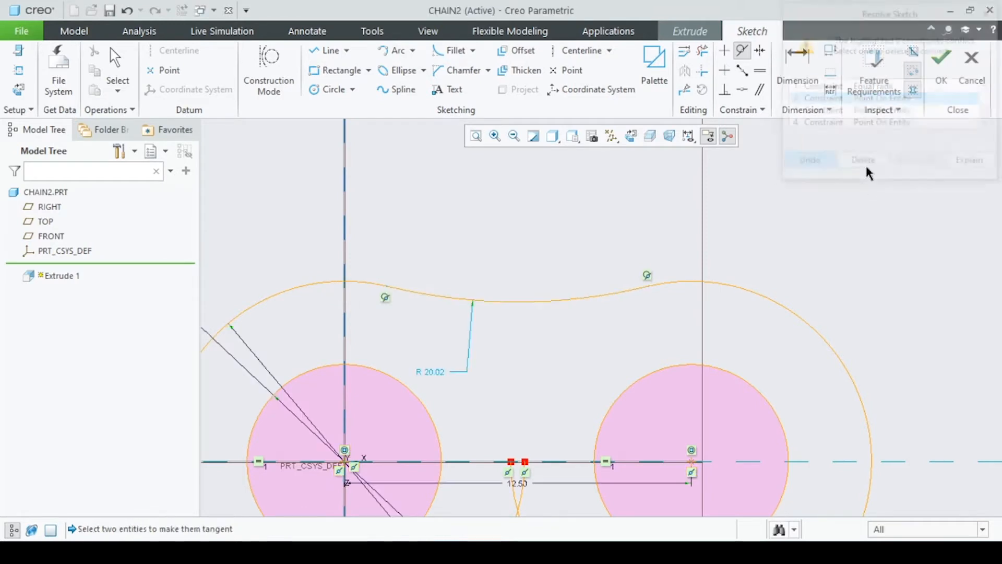
# Draw a horizontal centerline through the centres of both holes to serve as the mirror axis.
pyautogui.scroll(-4, 537, 298)
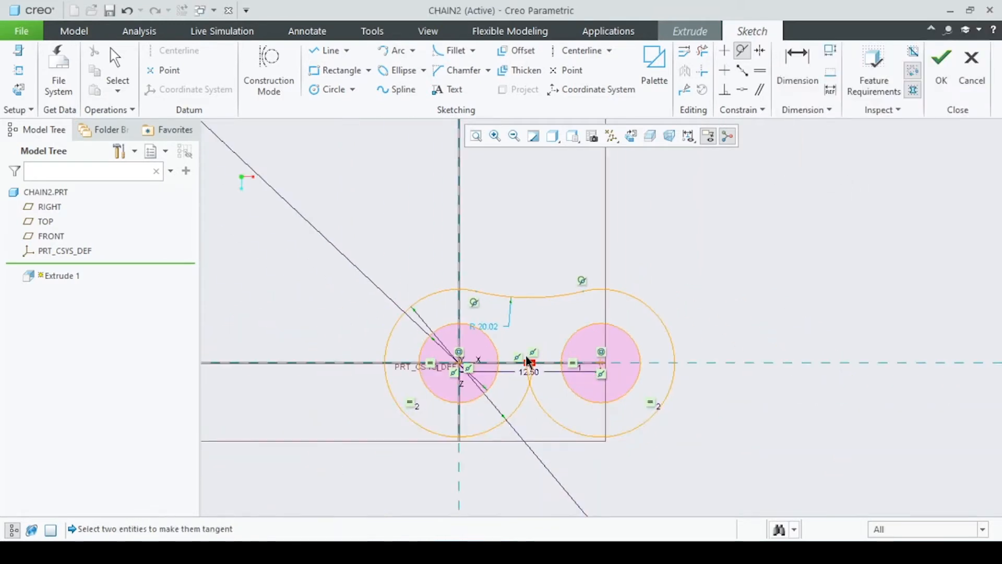
pyautogui.click(526, 300)
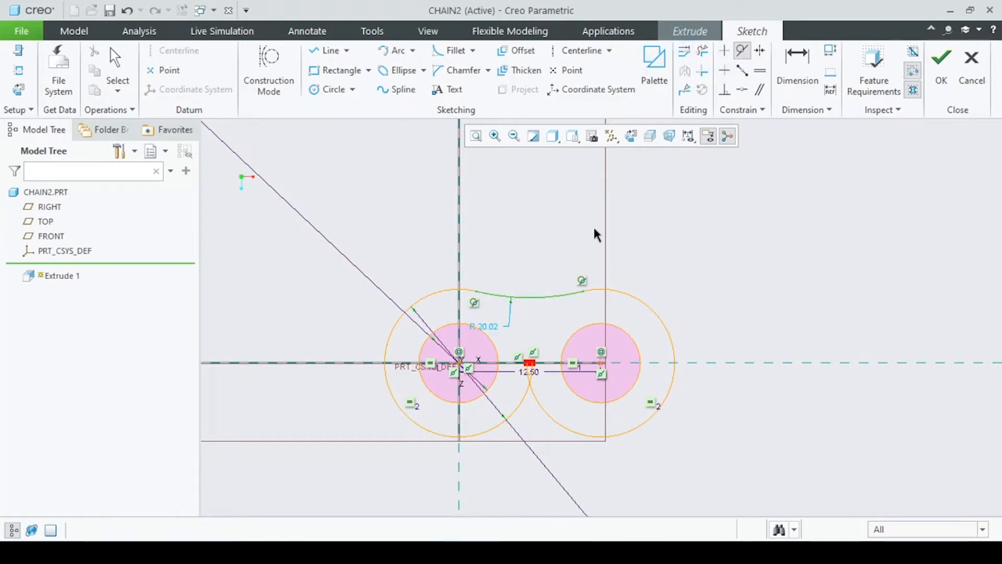
pyautogui.middleClick(617, 187)
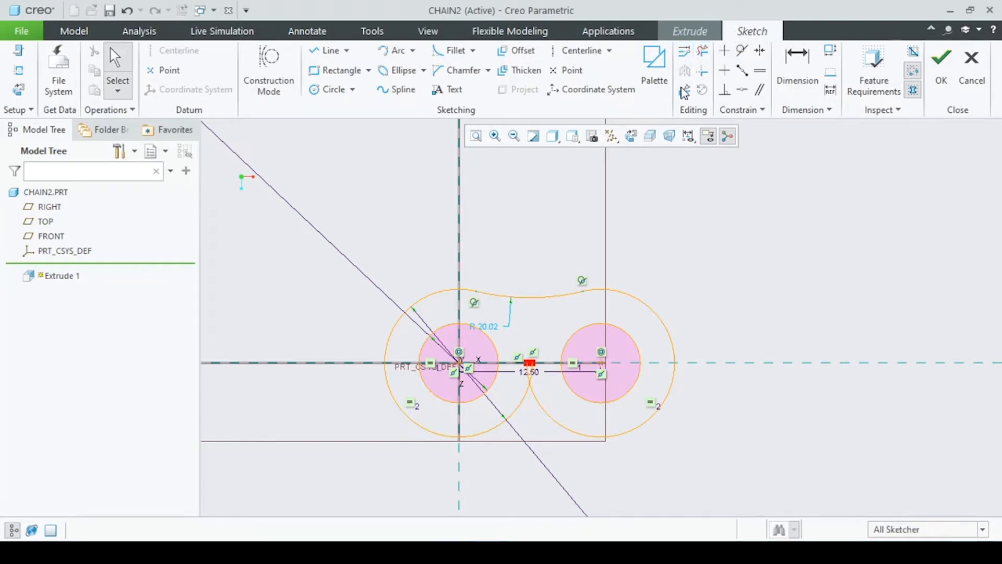
pyautogui.click(539, 295)
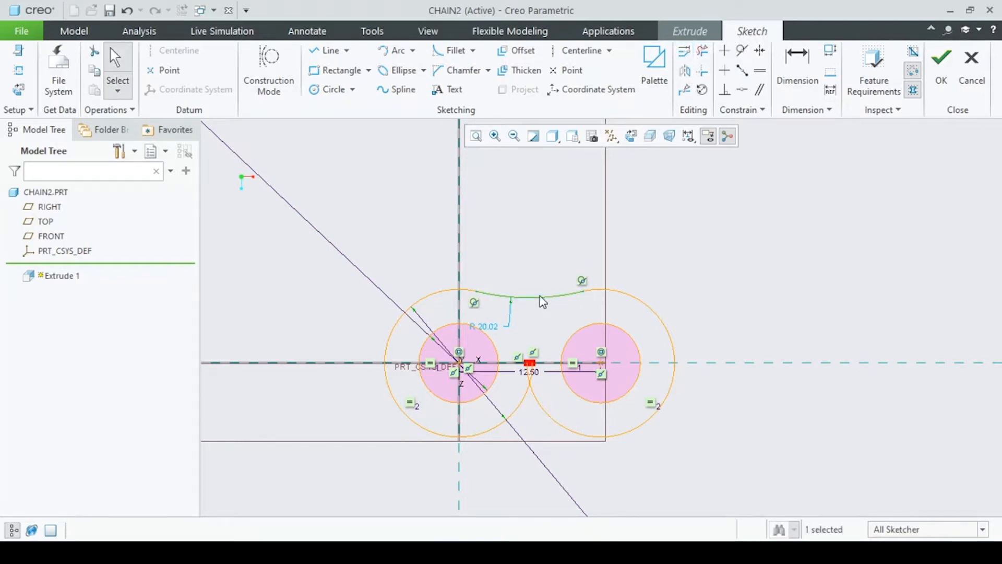
pyautogui.click(688, 72)
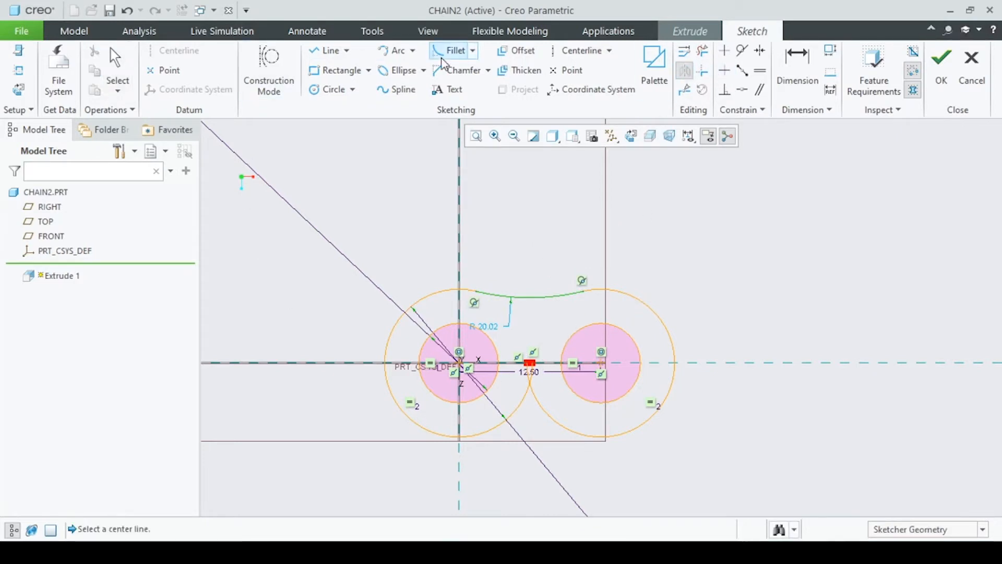
pyautogui.click(579, 50)
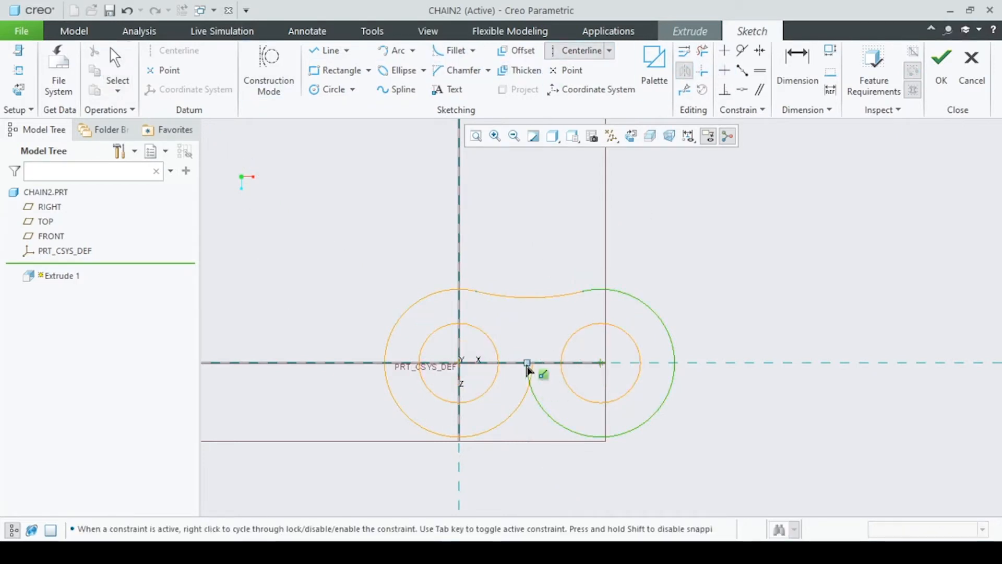
pyautogui.click(531, 362)
pyautogui.click(292, 355)
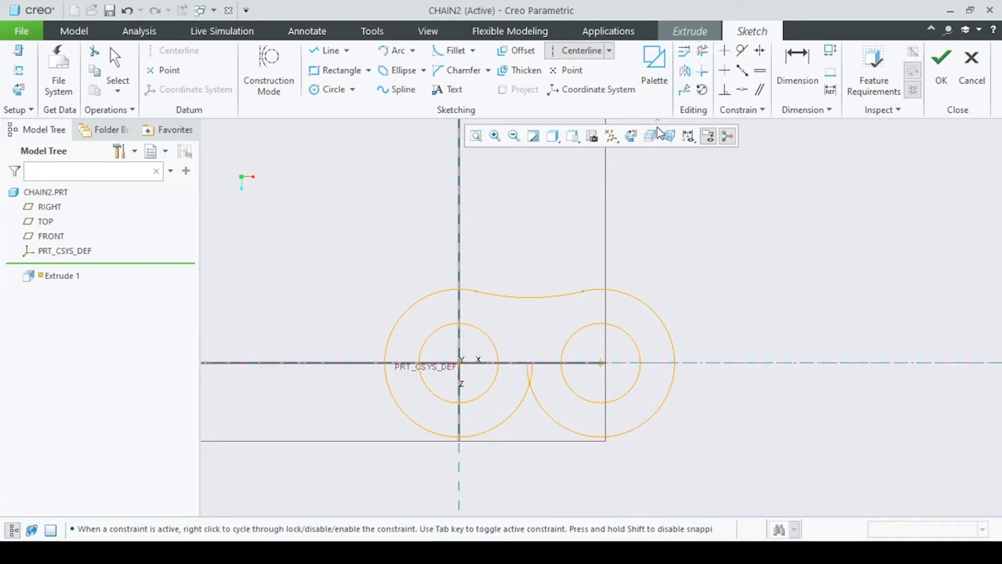
pyautogui.click(530, 297)
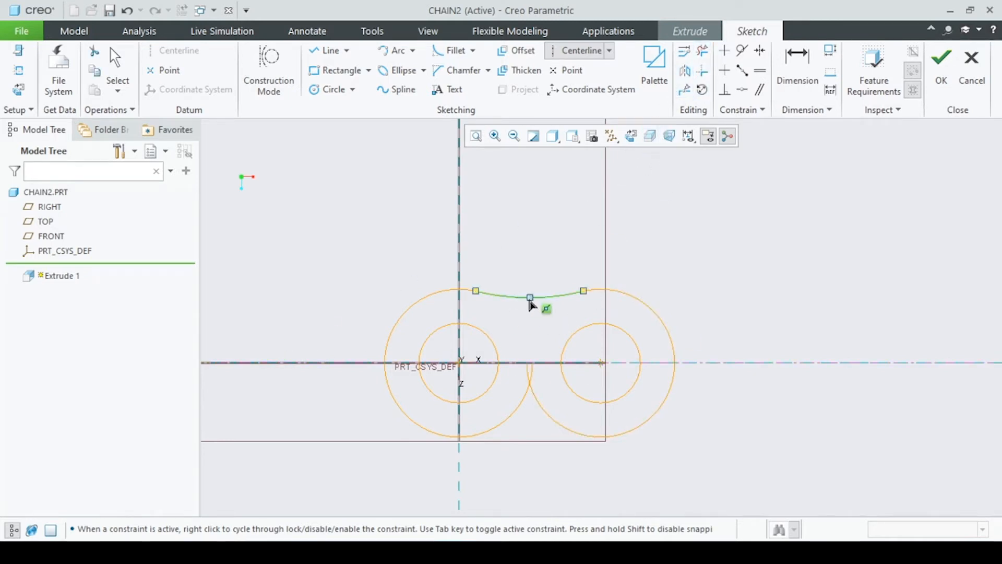
pyautogui.middleClick(529, 299)
# Mirror the upper connecting arc about the horizontal centerline.
pyautogui.click(531, 297)
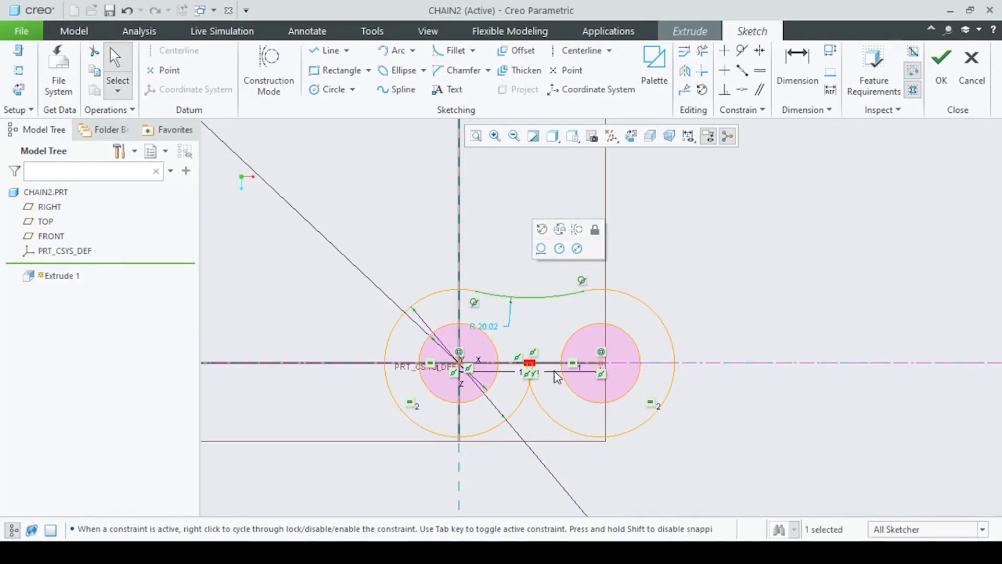
pyautogui.click(687, 72)
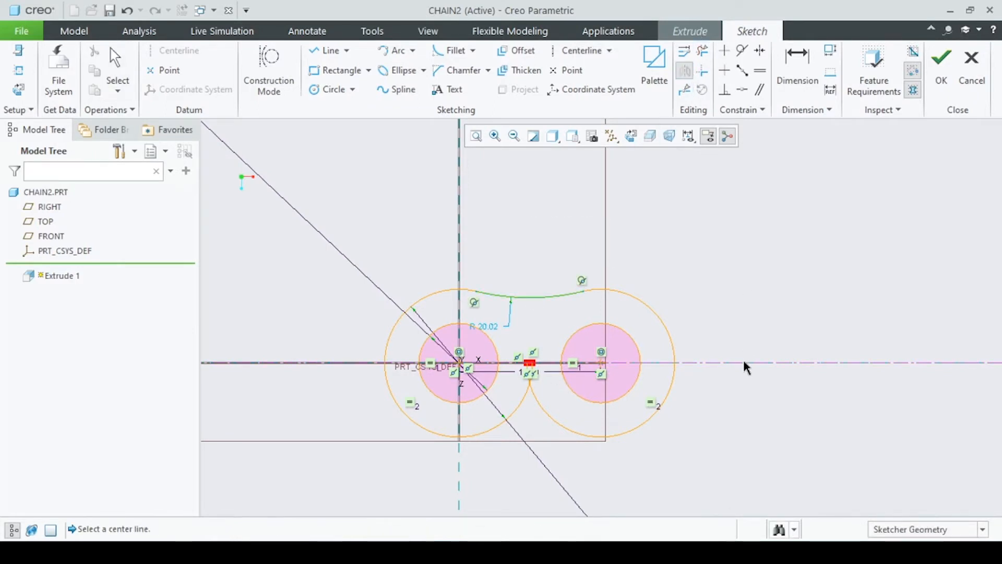
pyautogui.click(741, 362)
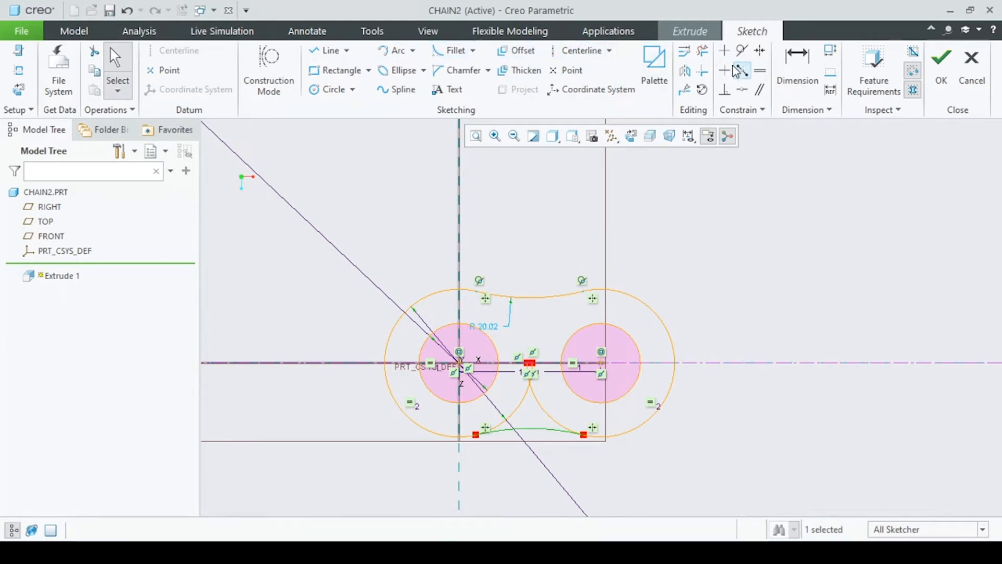
# Trim the overlapping lower portions of the outer circles between the two holes, leaving one closed link outline.
pyautogui.click(708, 51)
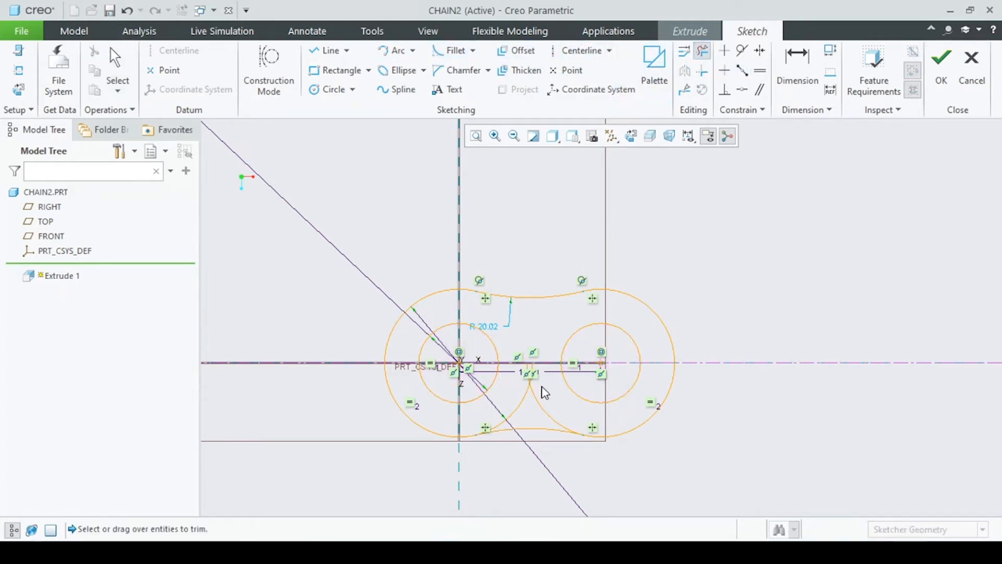
pyautogui.moveTo(542, 386); pyautogui.dragTo(527, 390)
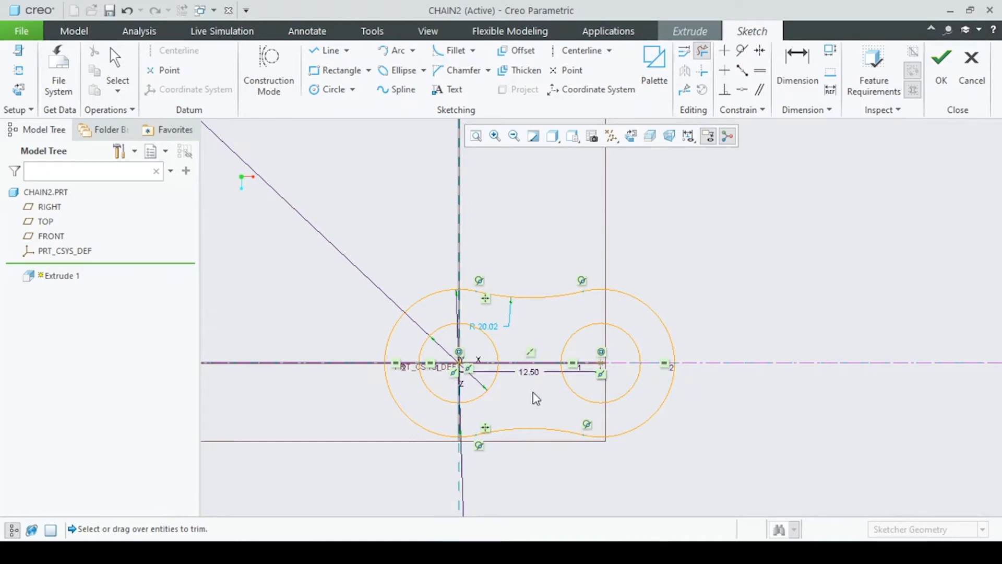
pyautogui.scroll(3, 527, 420)
pyautogui.scroll(-3, 652, 450)
pyautogui.middleClick(655, 447)
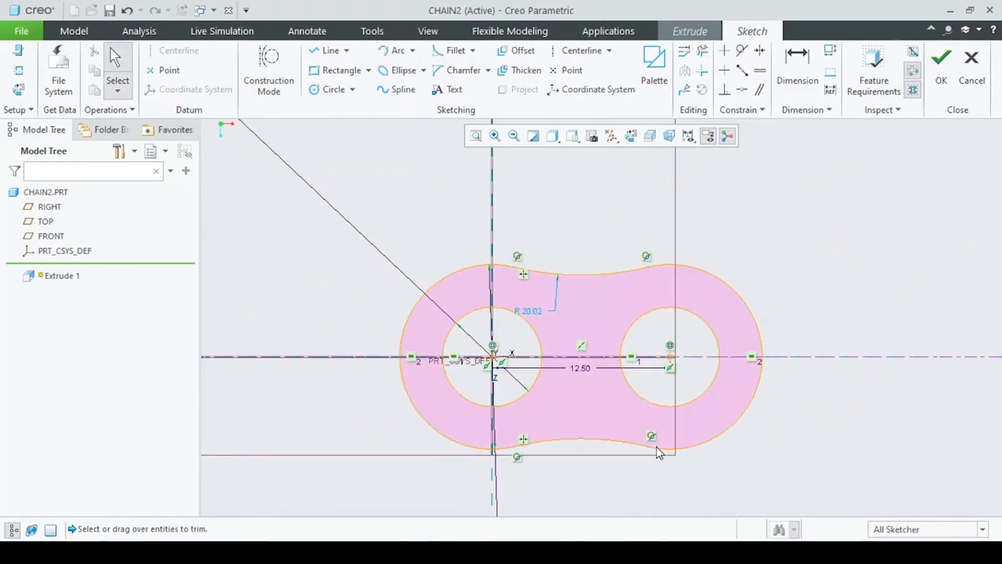
pyautogui.scroll(-2, 620, 316)
pyautogui.scroll(-2, 616, 311)
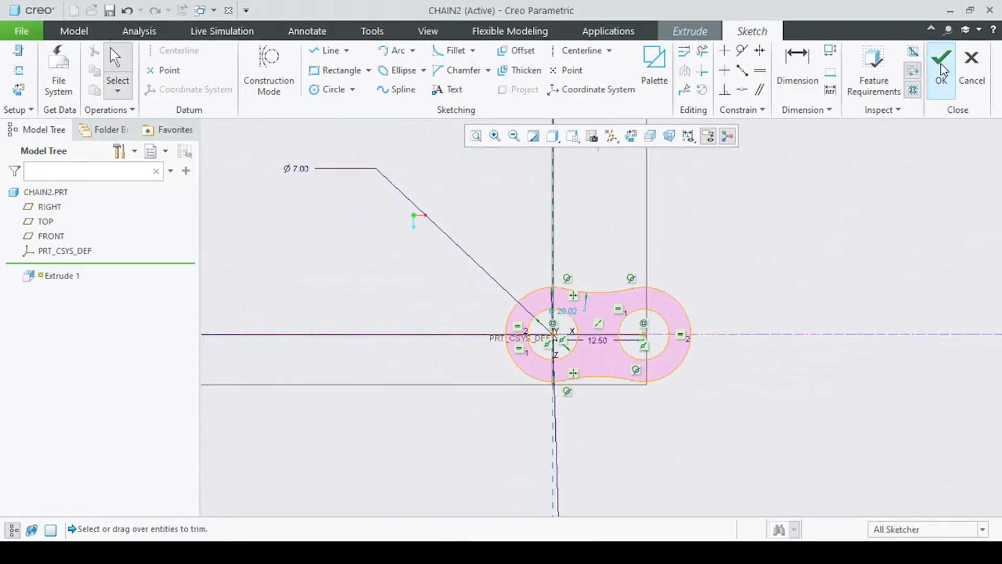
# Finish the link sketch and extrude it as a solid to a depth of 2.5.
pyautogui.click(941, 71)
pyautogui.scroll(-2, 832, 212)
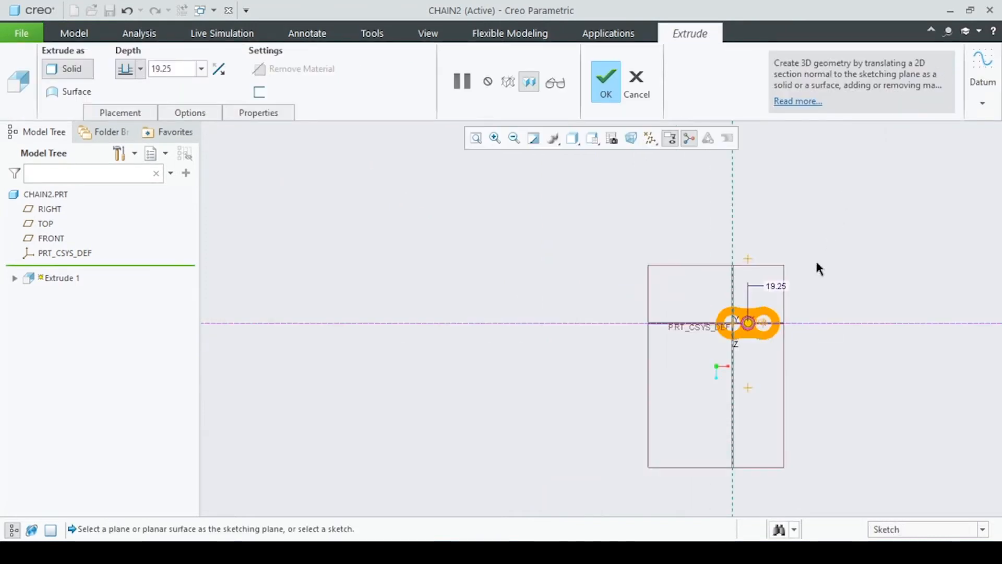
pyautogui.doubleClick(177, 72)
pyautogui.write('2')
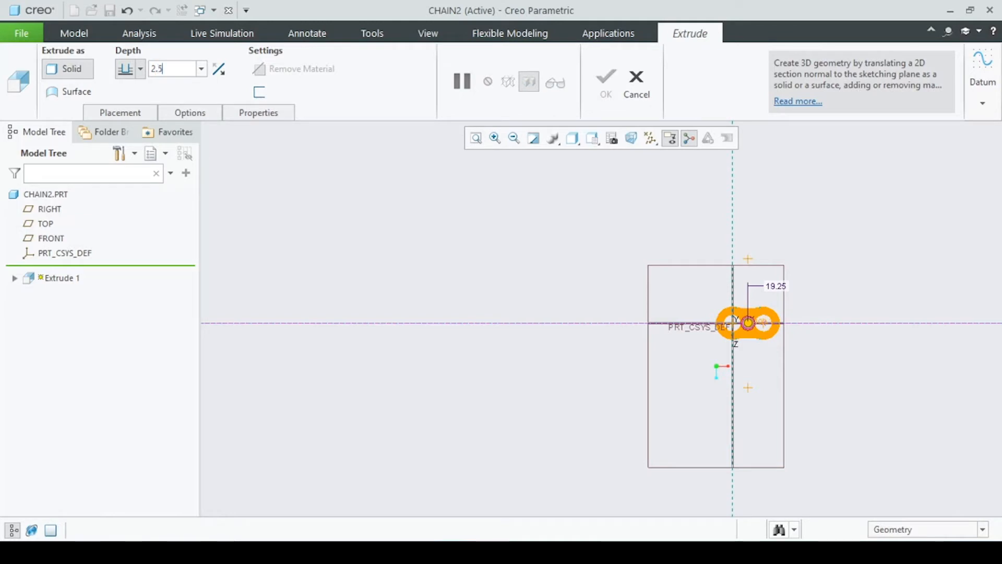
pyautogui.write('.5')
pyautogui.press('Return')
pyautogui.scroll(-2, 854, 327)
pyautogui.moveTo(855, 326); pyautogui.dragTo(814, 357, button='middle')
pyautogui.scroll(4, 812, 344)
pyautogui.scroll(1, 770, 314)
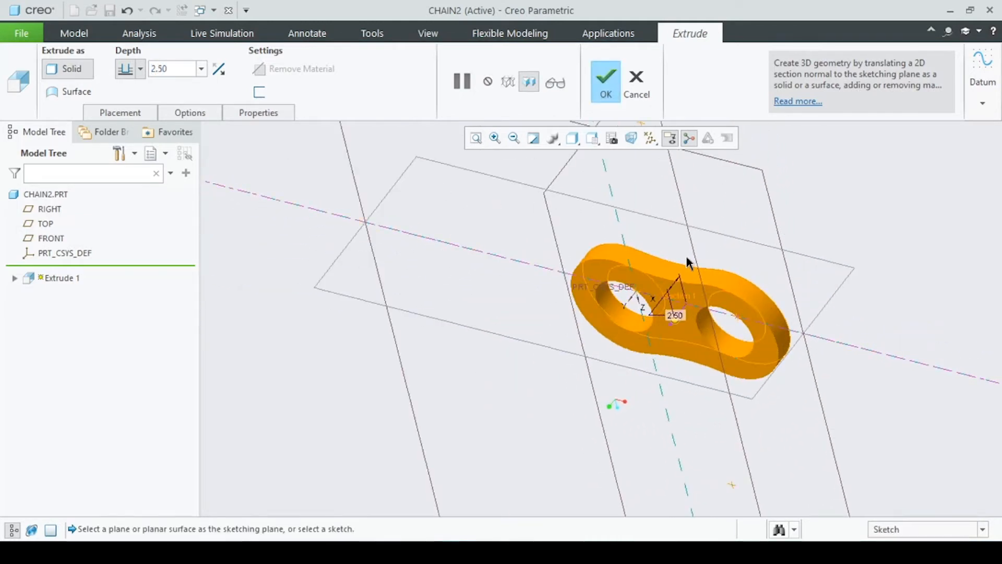
pyautogui.moveTo(668, 281); pyautogui.dragTo(634, 206, button='middle')
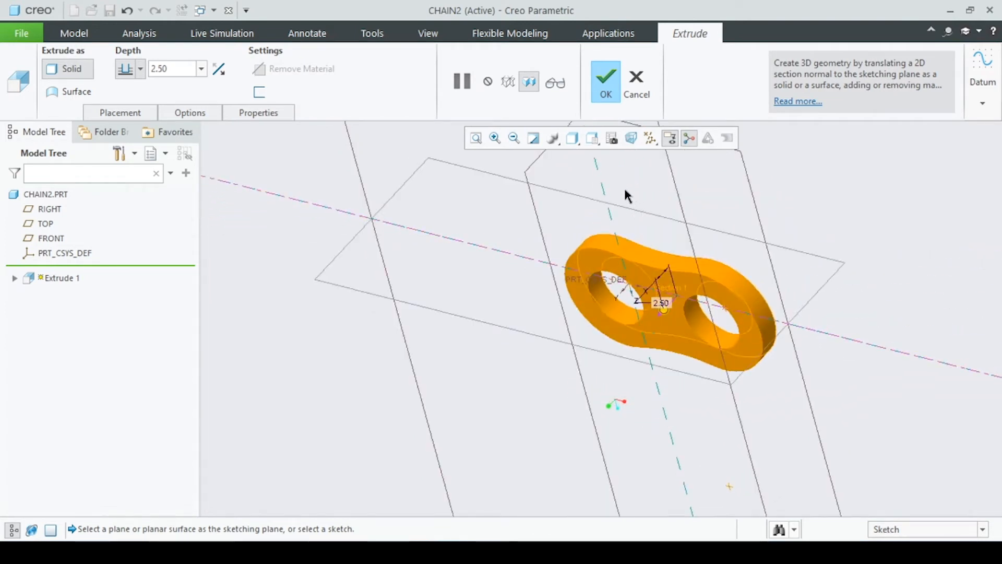
pyautogui.click(606, 86)
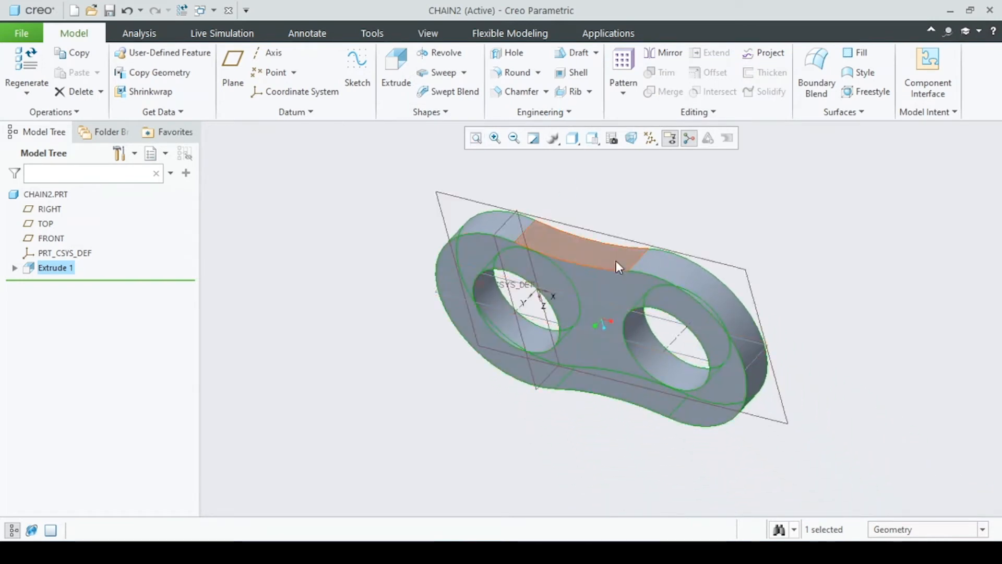
# Create a datum plane parallel to the TOP plane with an offset of 3.25.
pyautogui.click(579, 229)
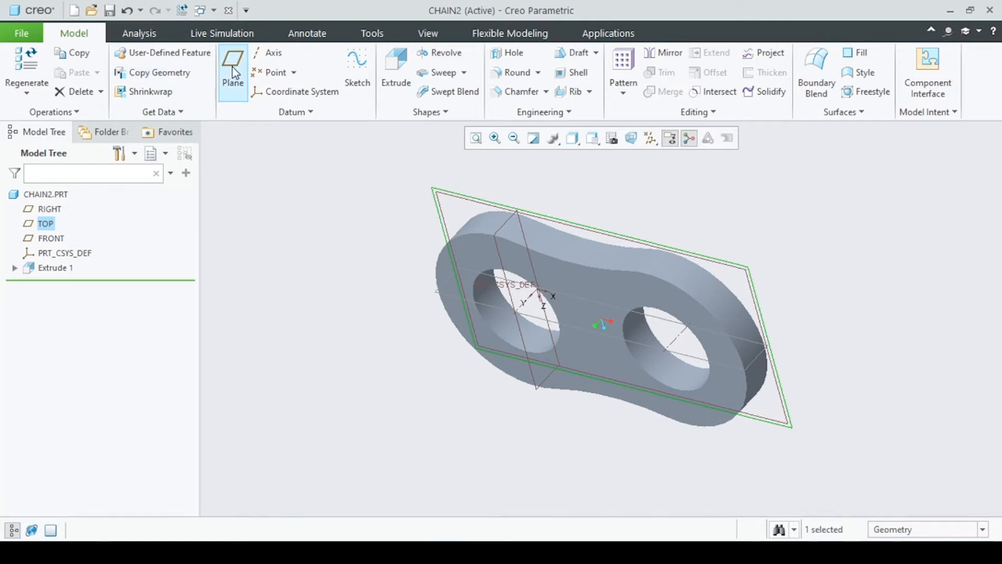
pyautogui.click(233, 74)
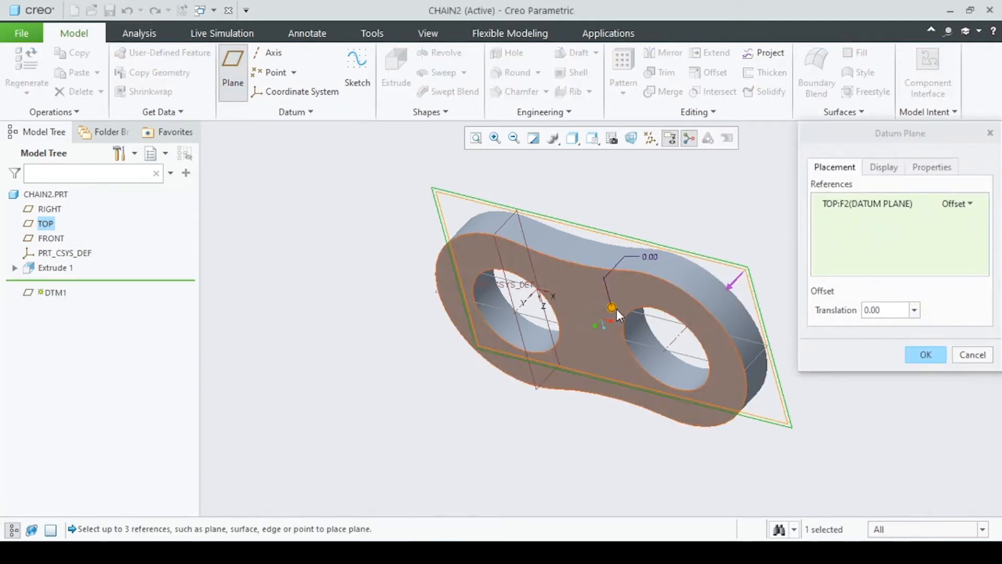
pyautogui.moveTo(612, 308); pyautogui.dragTo(641, 277)
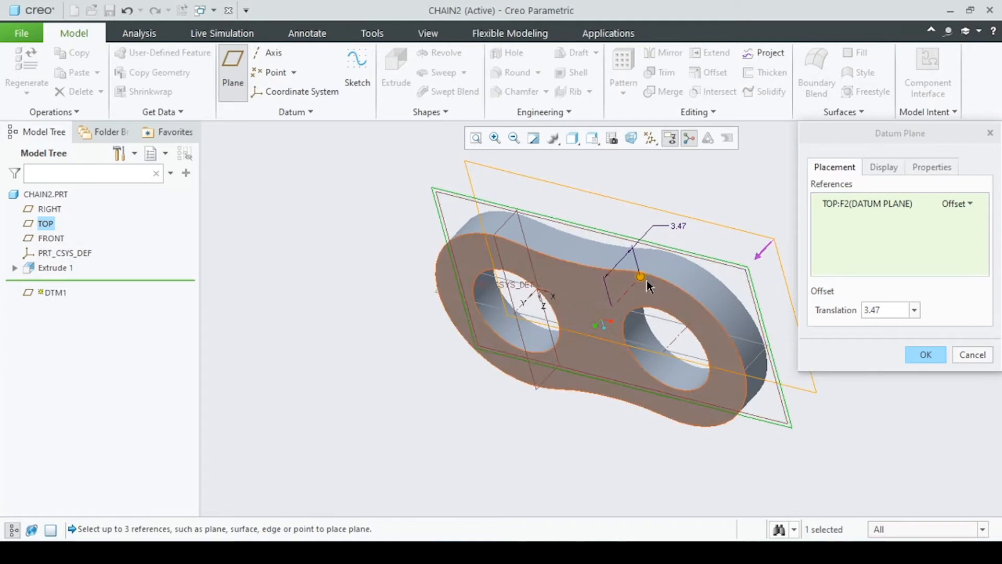
pyautogui.click(881, 311)
pyautogui.write('3')
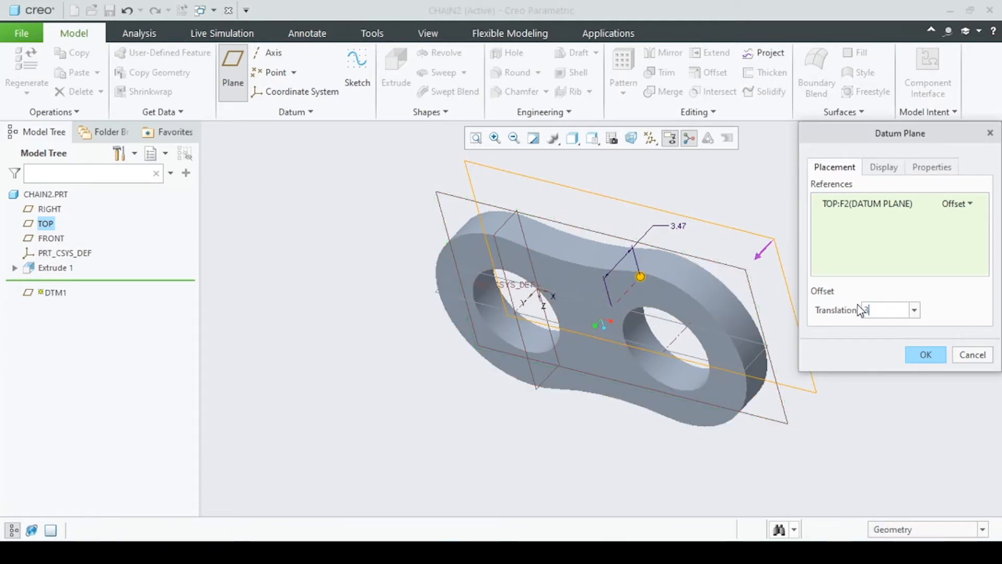
pyautogui.write('.25')
pyautogui.press('Return')
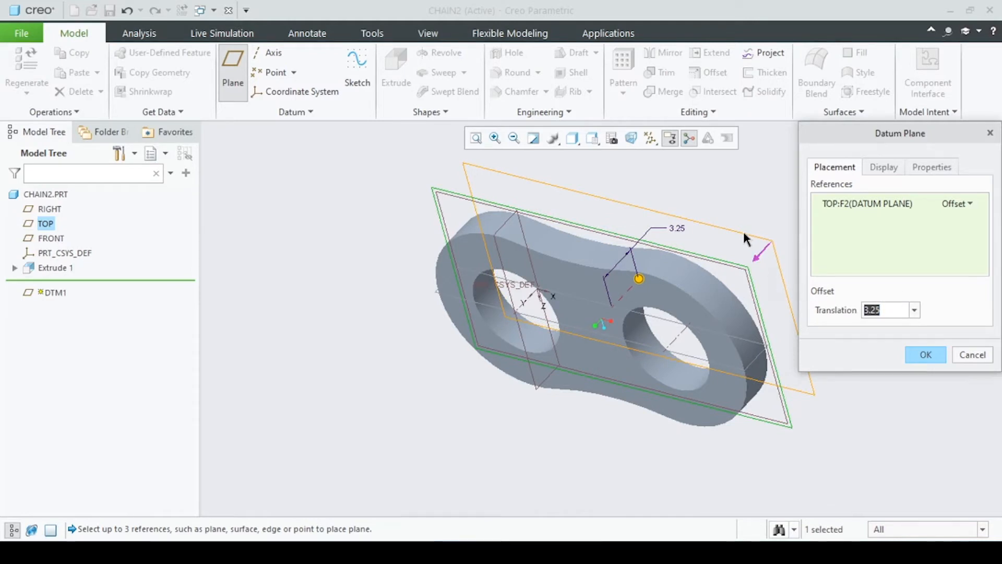
pyautogui.click(926, 355)
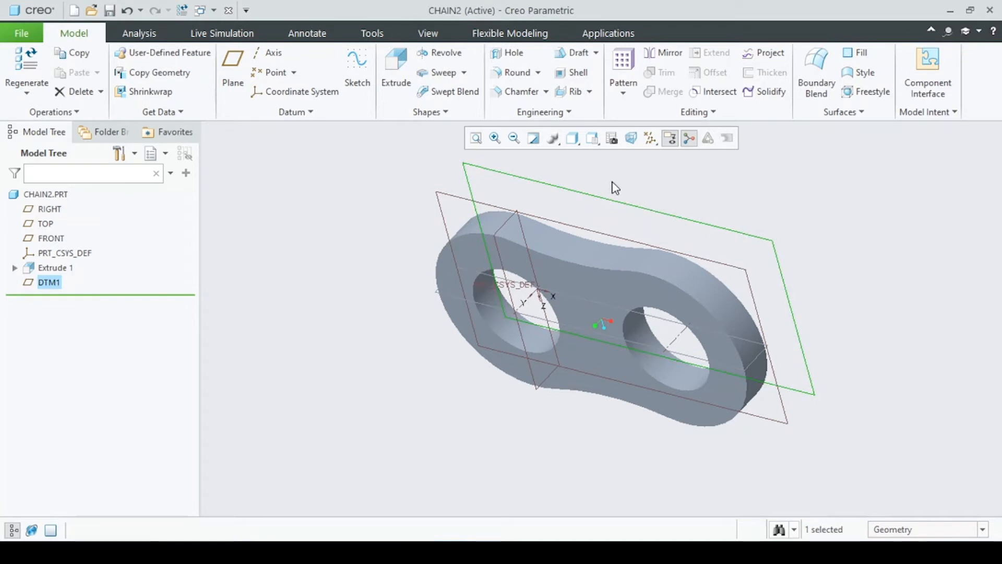
# Mirror the extruded link plate about the new offset datum plane and save the part.
pyautogui.click(54, 267)
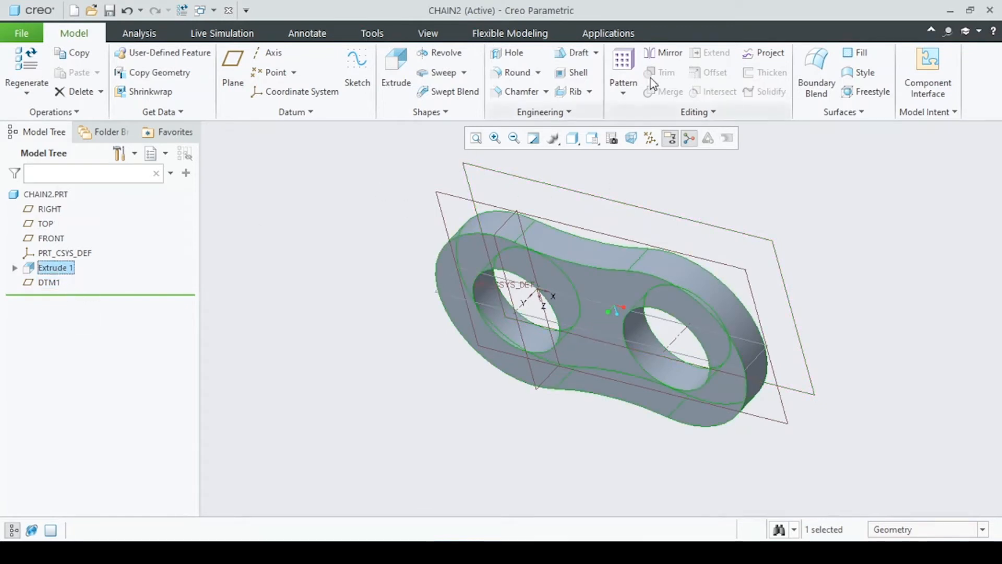
pyautogui.click(665, 53)
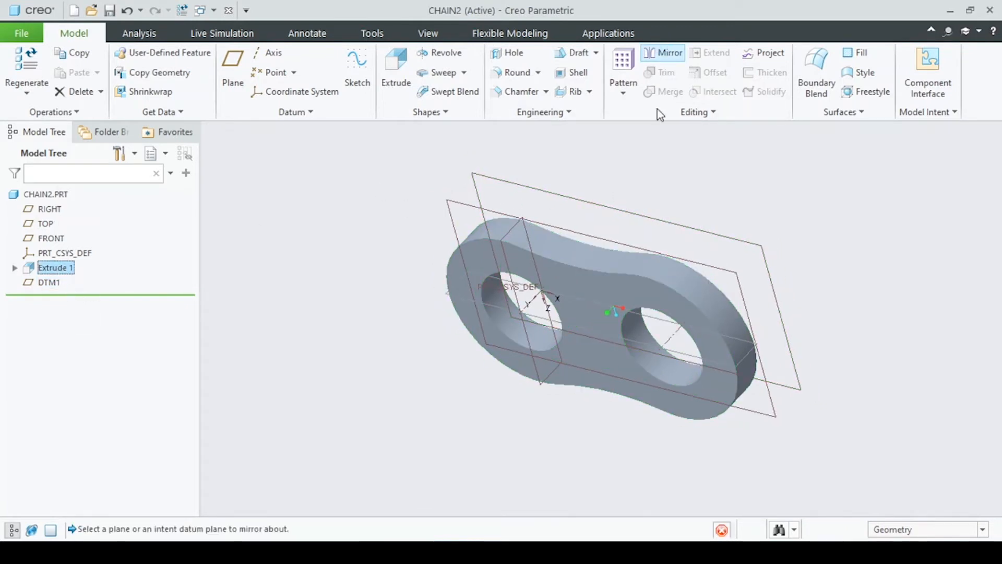
pyautogui.click(641, 213)
pyautogui.scroll(-3, 641, 215)
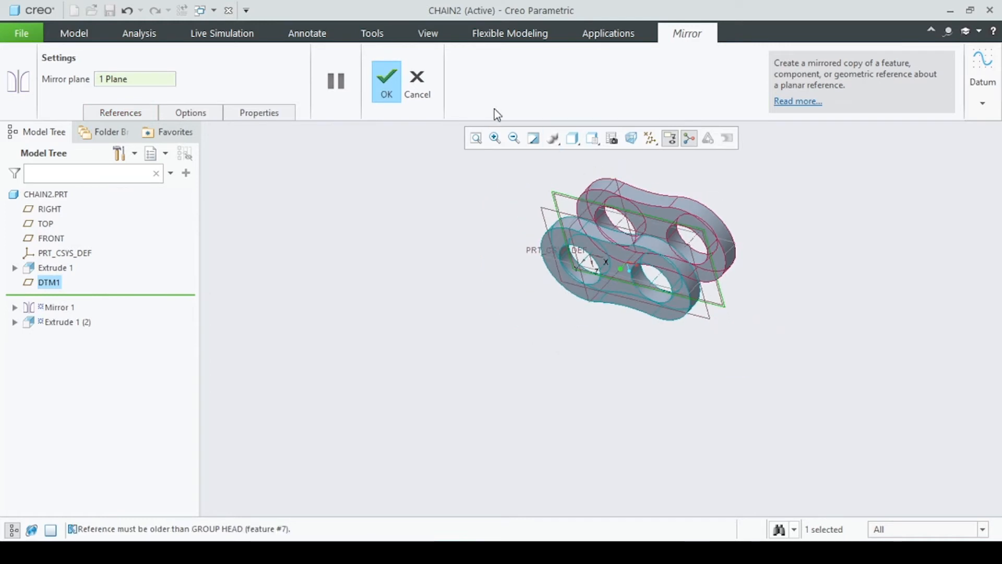
pyautogui.click(387, 86)
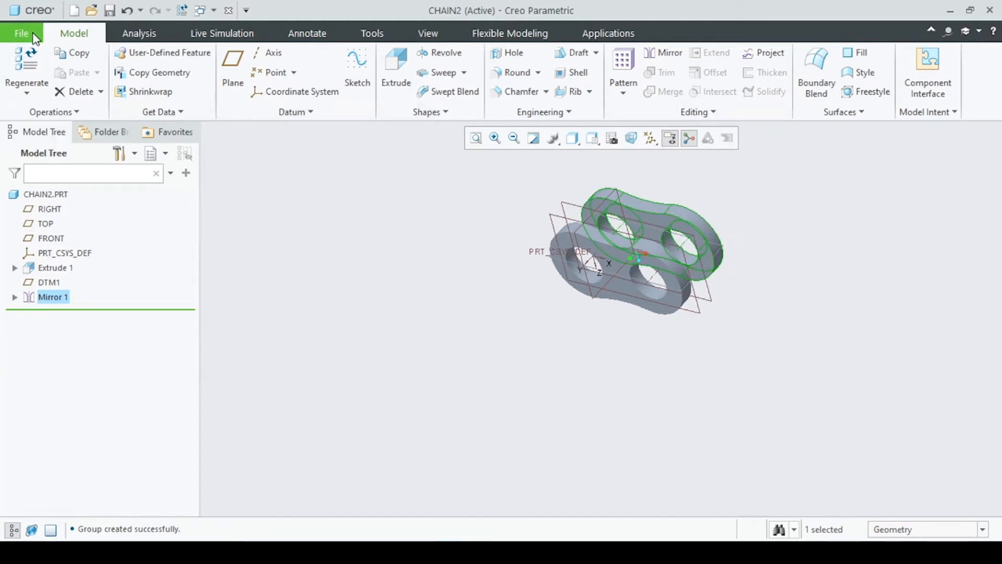
pyautogui.hotkey('ctrl', 's')
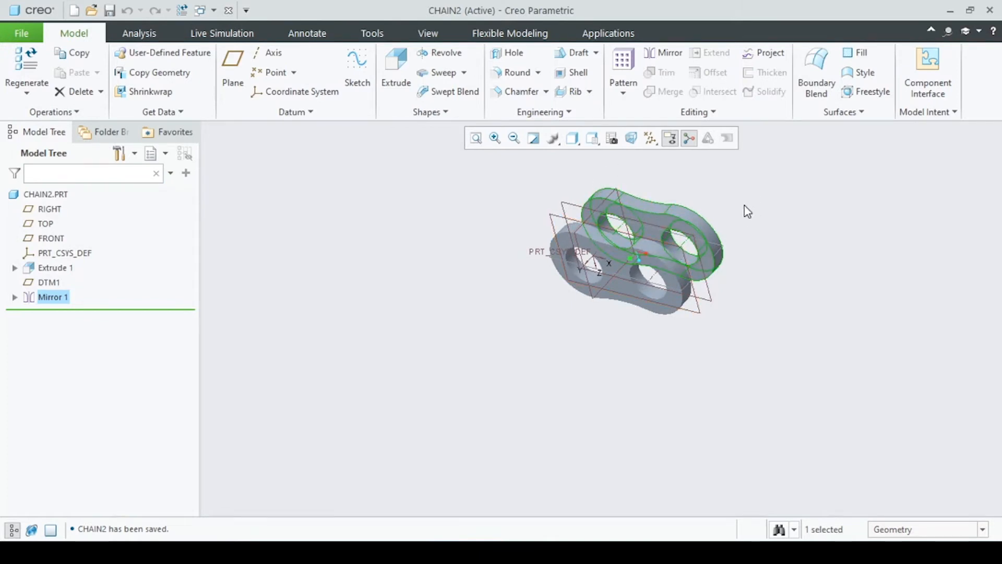
# Redefine datum plane DTM1 so that its offset from the TOP plane is 3.25+2.5.
pyautogui.scroll(-3, 619, 226)
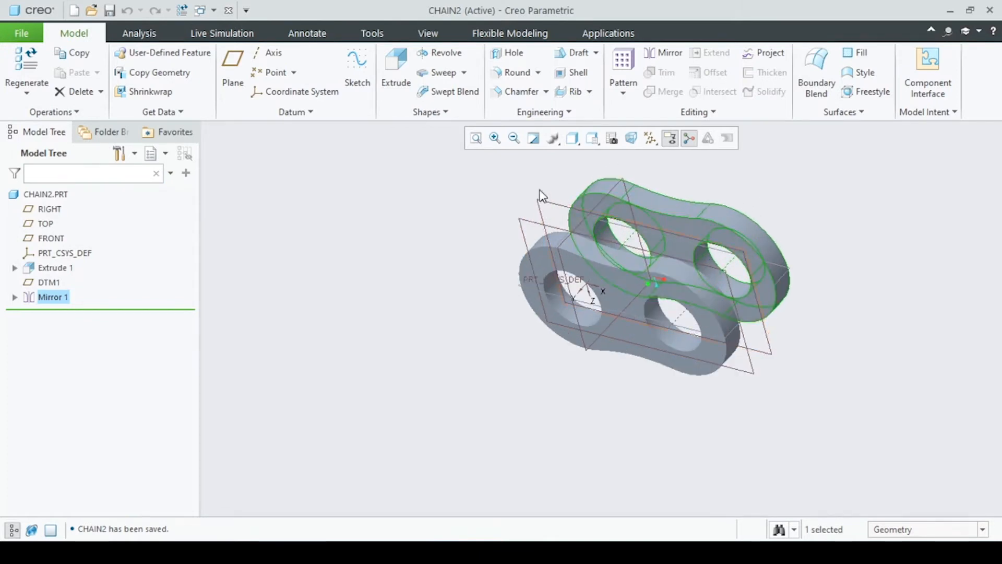
pyautogui.click(52, 282)
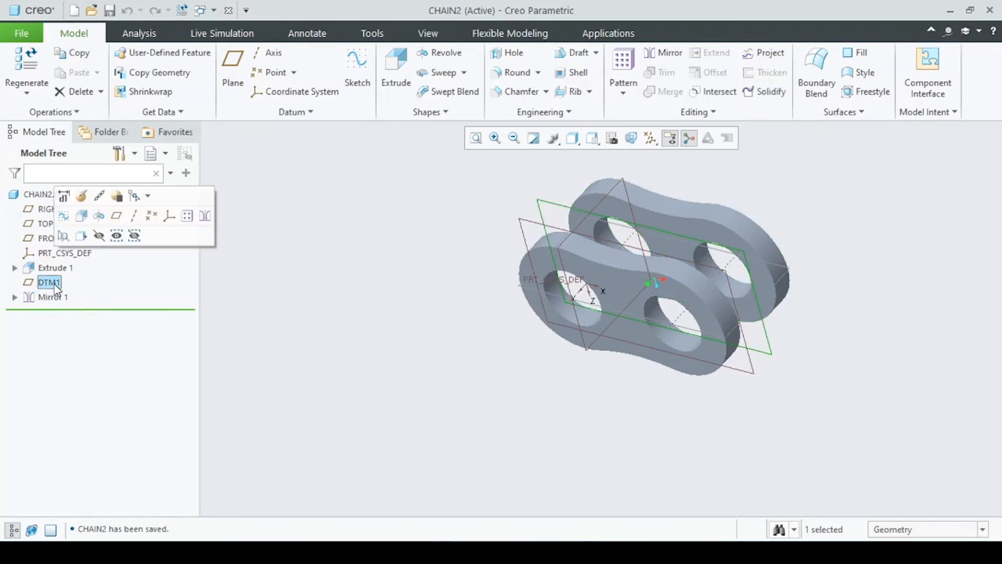
pyautogui.click(83, 198)
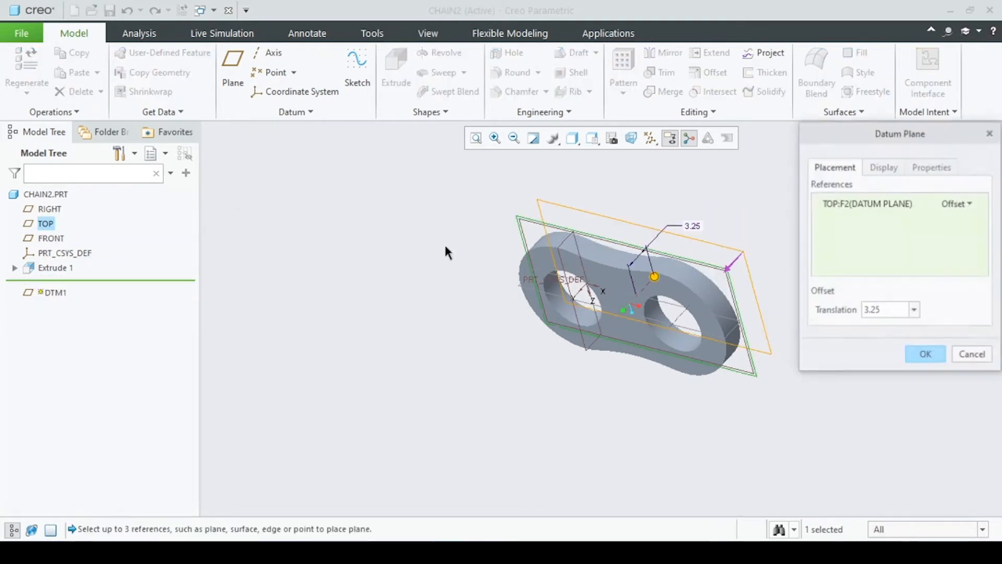
pyautogui.doubleClick(890, 309)
pyautogui.click(890, 309)
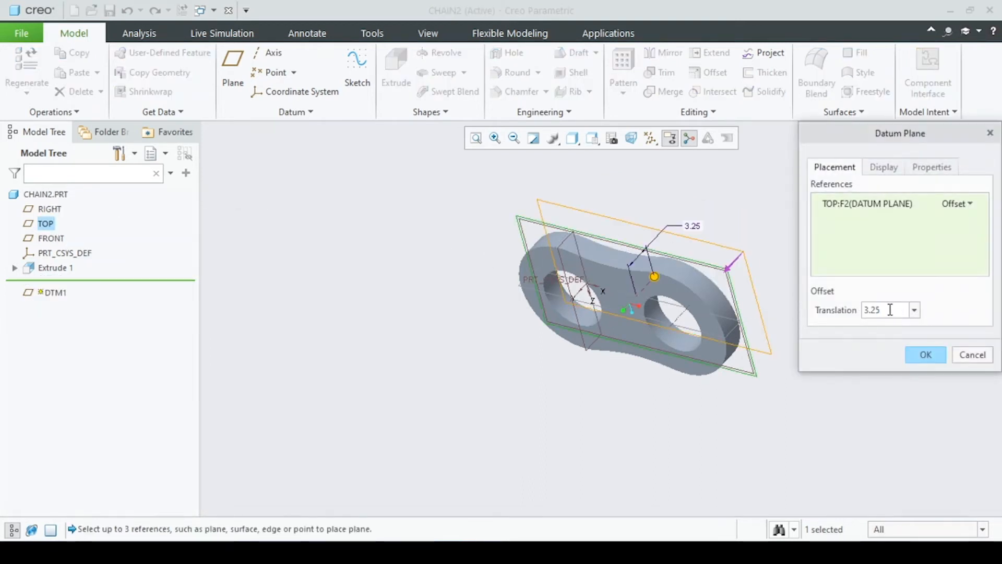
pyautogui.write('+2.5')
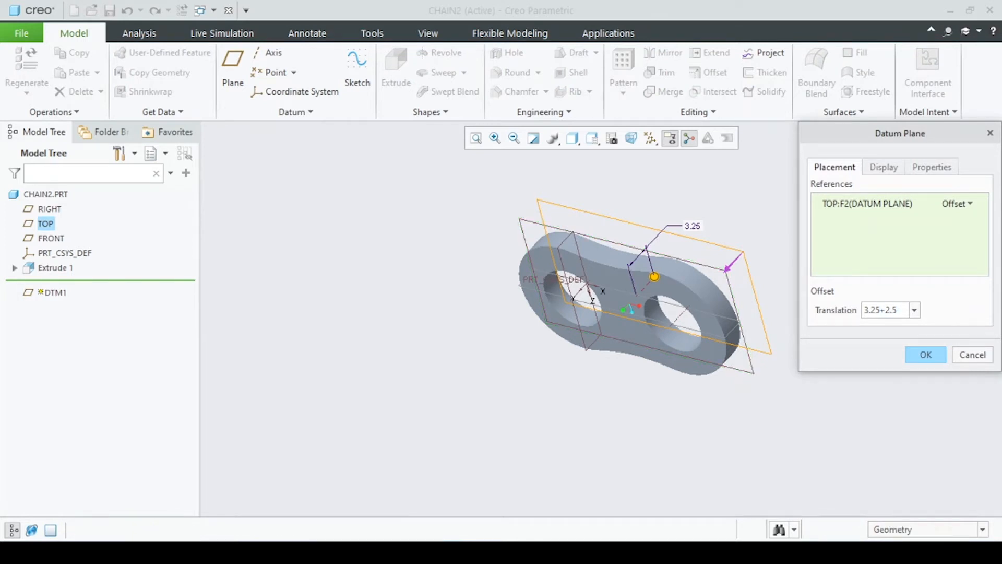
pyautogui.click(927, 355)
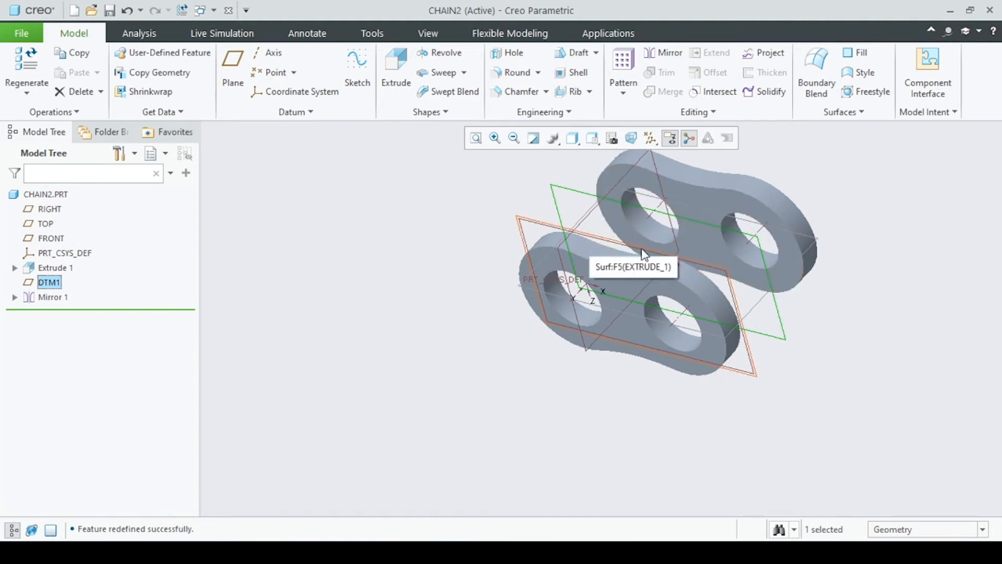
pyautogui.moveTo(684, 247)
pyautogui.mouseDown(button='middle')
pyautogui.moveTo(688, 287)
pyautogui.moveTo(704, 245)
pyautogui.moveTo(681, 244)
pyautogui.mouseUp(button='middle')
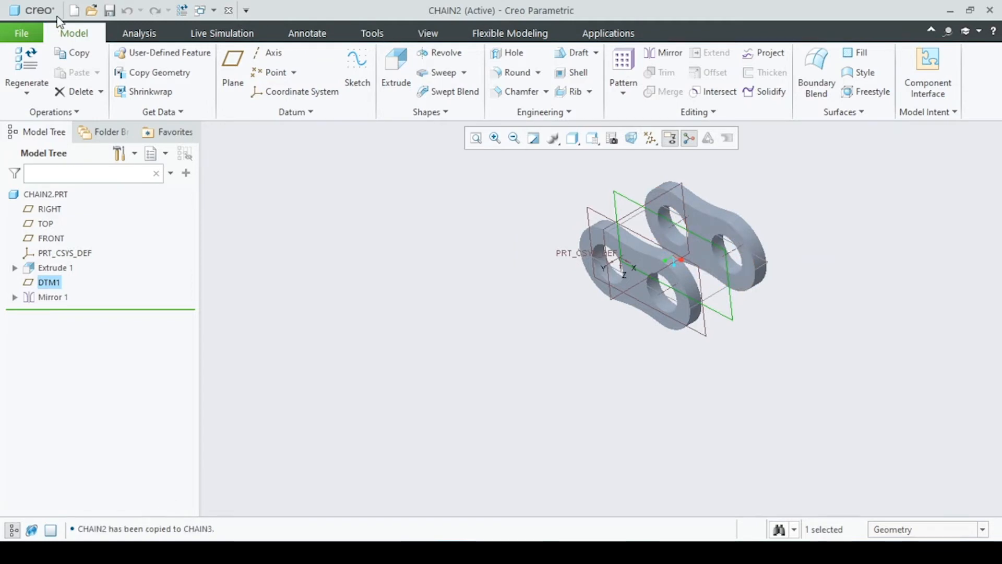
# Create a Design assembly named chain without the default template, using inlbs_asm_design, and maximize its window.
pyautogui.click(74, 11)
pyautogui.click(406, 232)
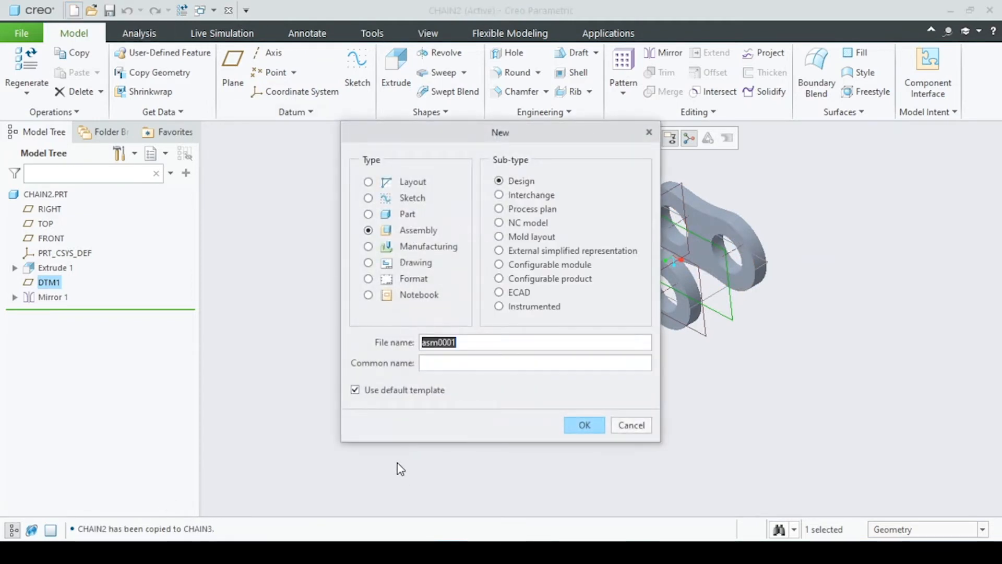
pyautogui.click(417, 395)
pyautogui.click(332, 324)
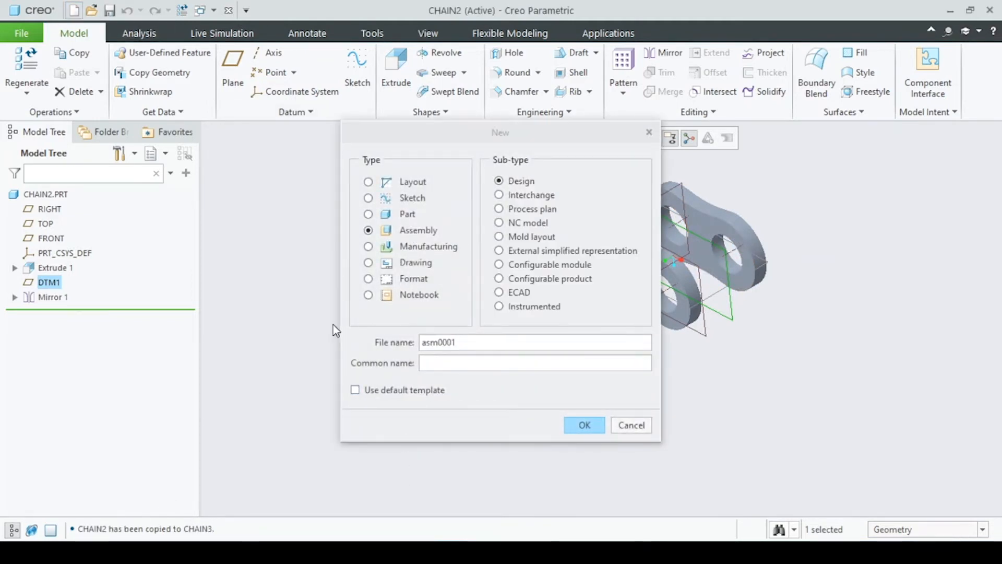
pyautogui.moveTo(474, 347); pyautogui.dragTo(377, 334)
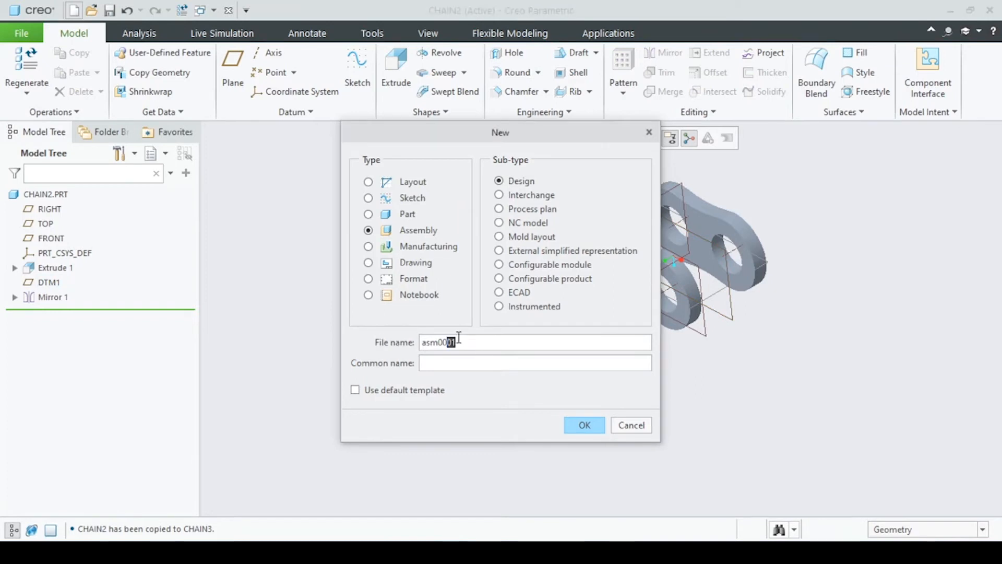
pyautogui.moveTo(459, 339); pyautogui.dragTo(398, 342)
pyautogui.write('chain')
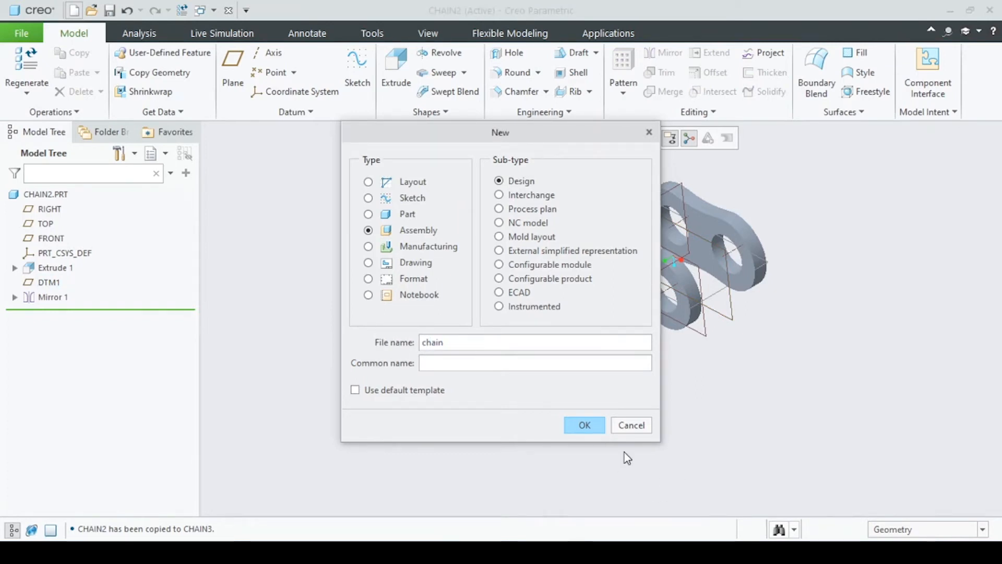
pyautogui.click(580, 426)
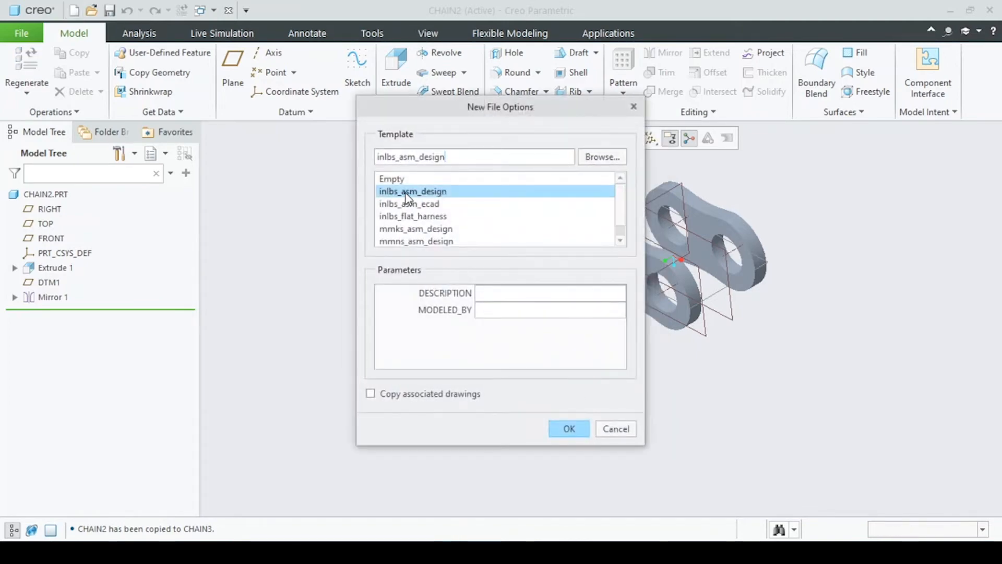
pyautogui.doubleClick(406, 197)
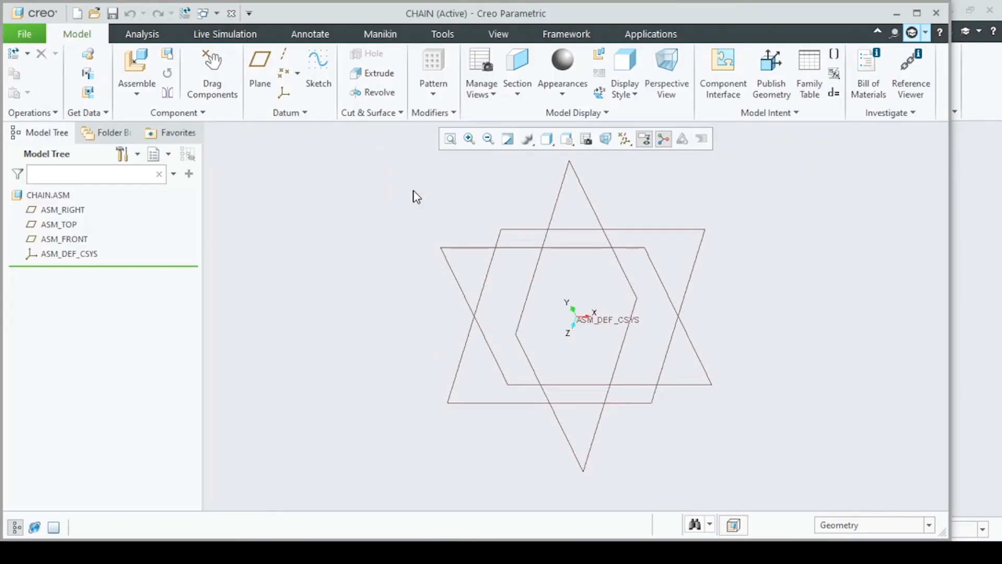
pyautogui.click(917, 13)
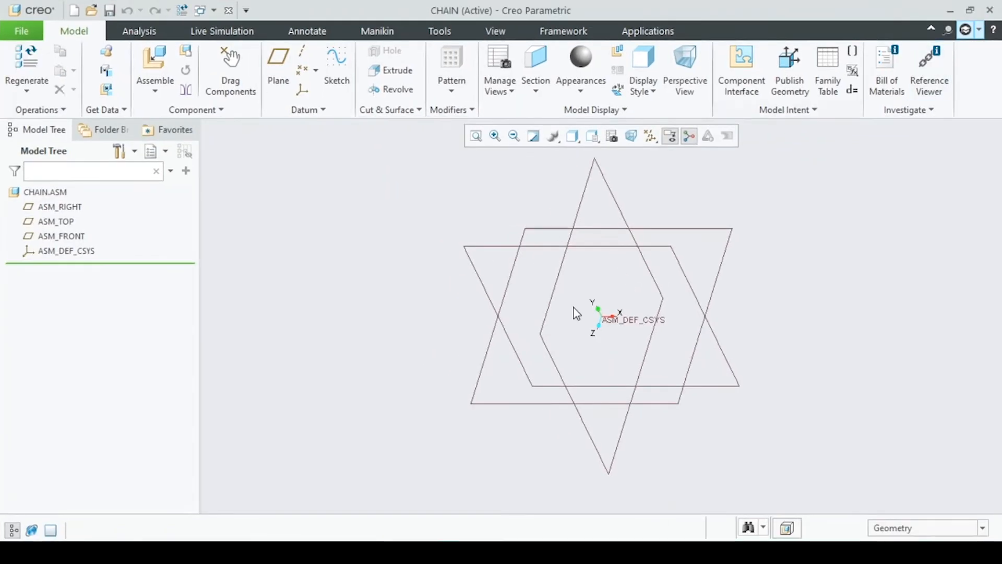
# Create datum axes at the intersection of the ASM_RIGHT and ASM_FRONT planes.
pyautogui.click(599, 168)
pyautogui.keyDown('ctrl'); pyautogui.click(472, 267); pyautogui.keyUp('ctrl')
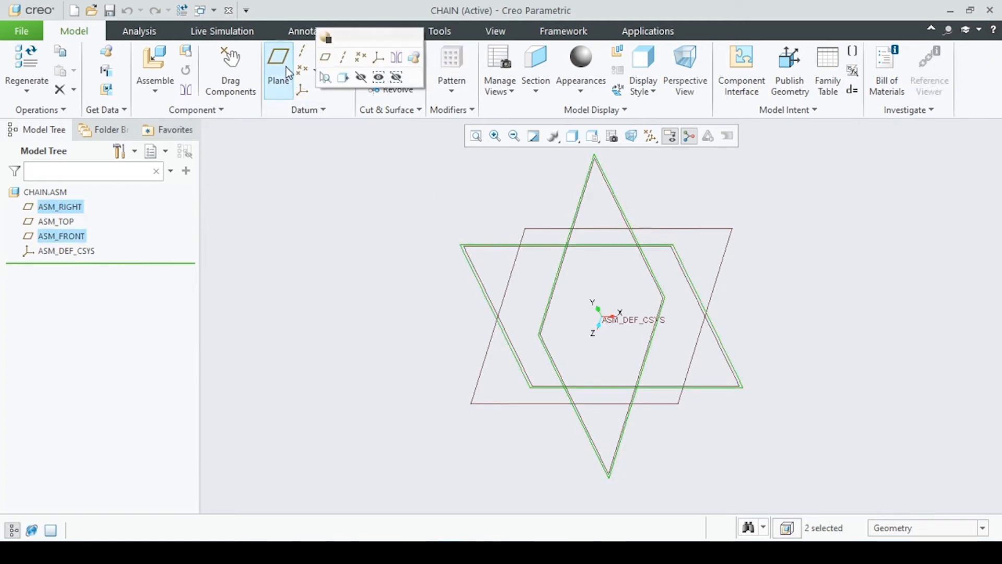
pyautogui.doubleClick(301, 55)
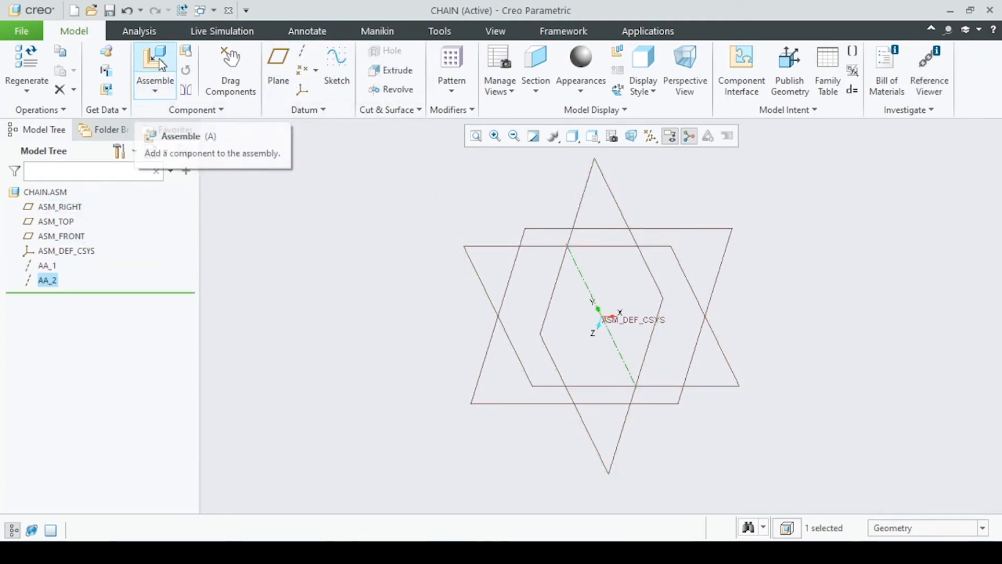
# Insert the chain1 part with a Pin connection and align its central axis with the assembly's datum axis.
pyautogui.click(163, 66)
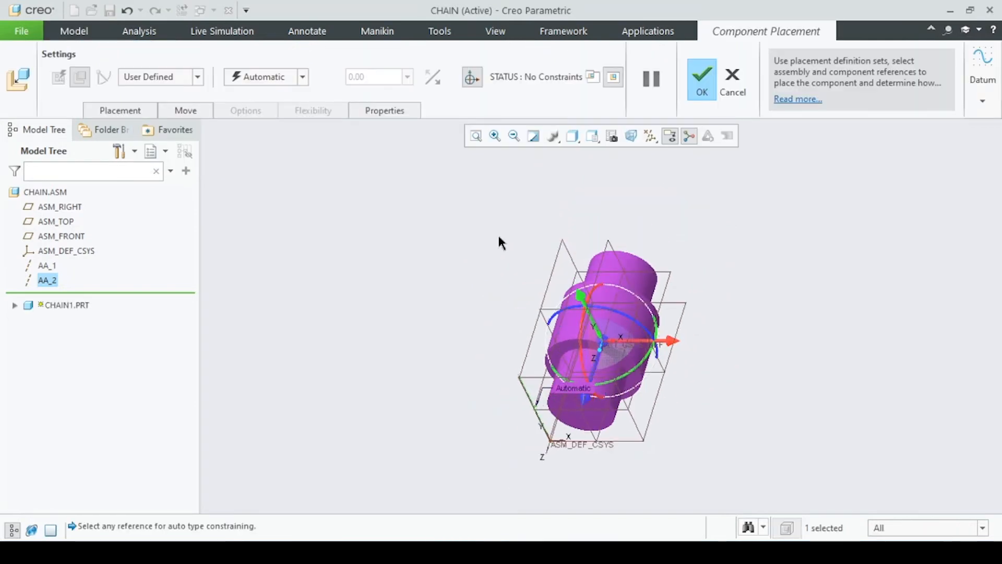
pyautogui.click(190, 81)
pyautogui.click(149, 118)
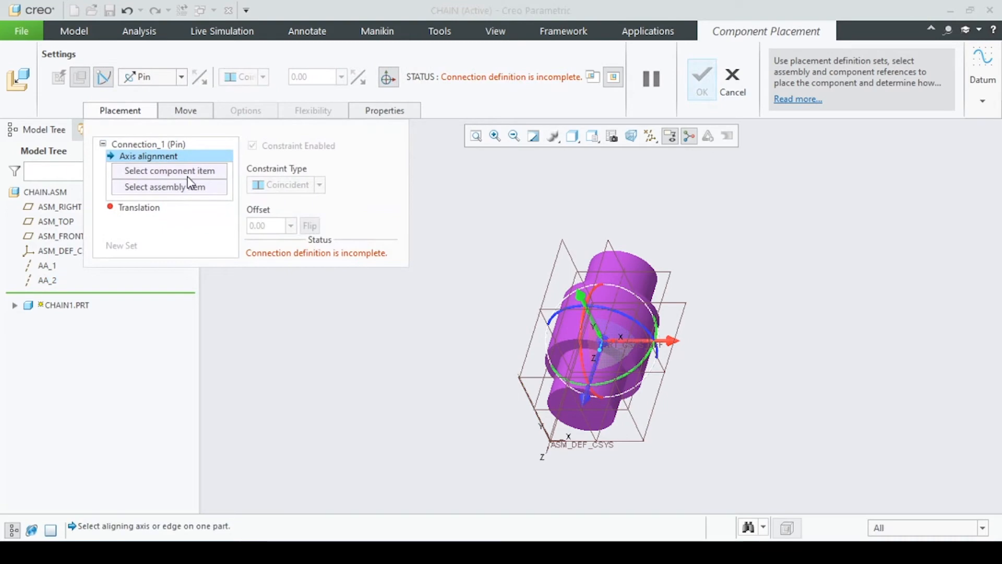
pyautogui.scroll(-5, 591, 398)
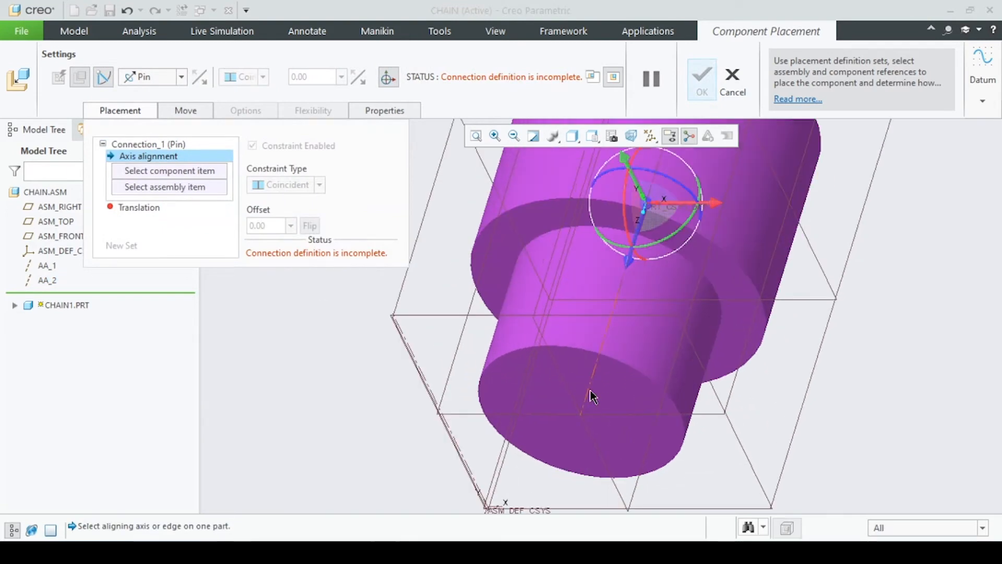
pyautogui.click(586, 397)
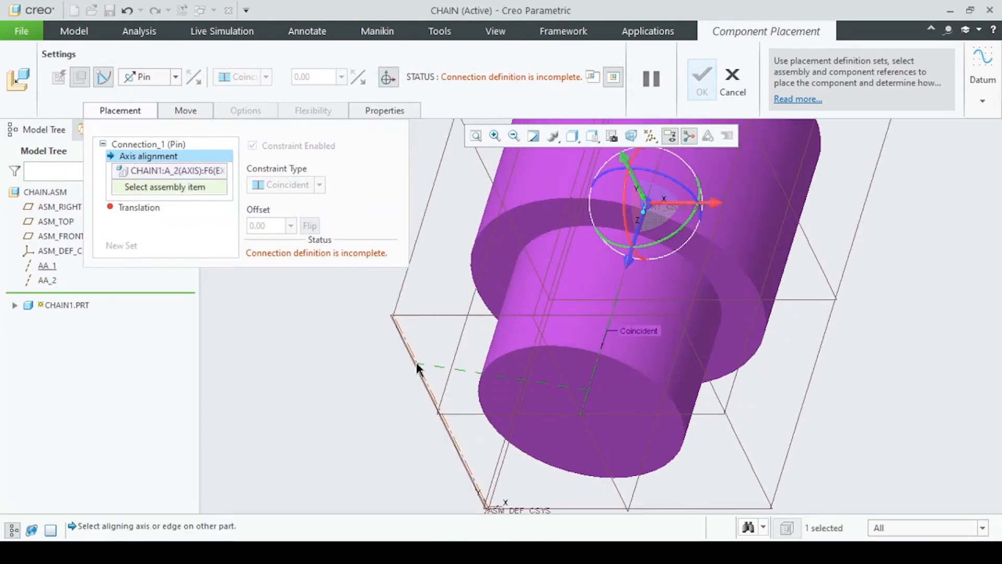
pyautogui.click(416, 365)
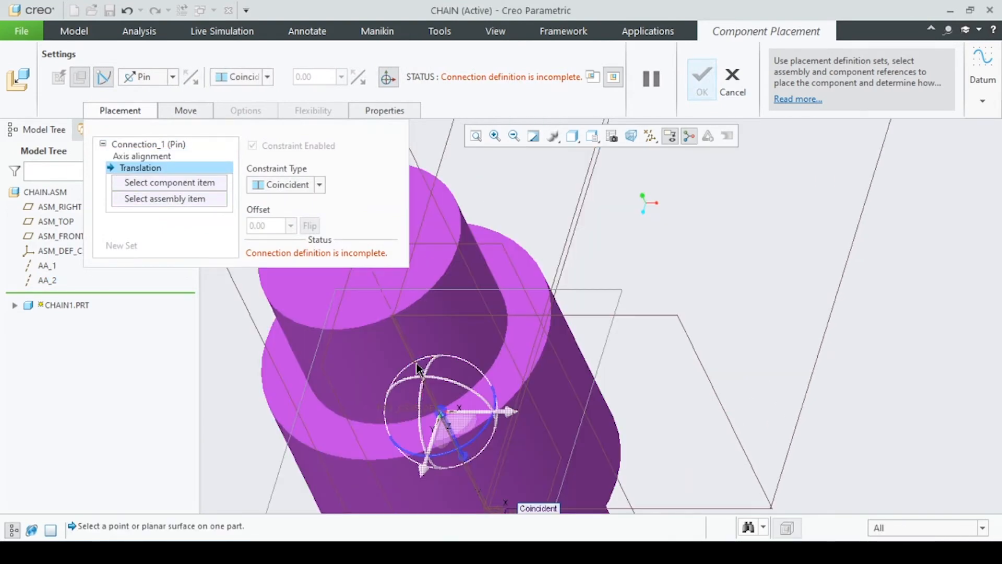
# Make chain1's FRONT plane coincident with ASM_TOP for the pin's translation and finish placing the part.
pyautogui.click(603, 355)
pyautogui.click(816, 353)
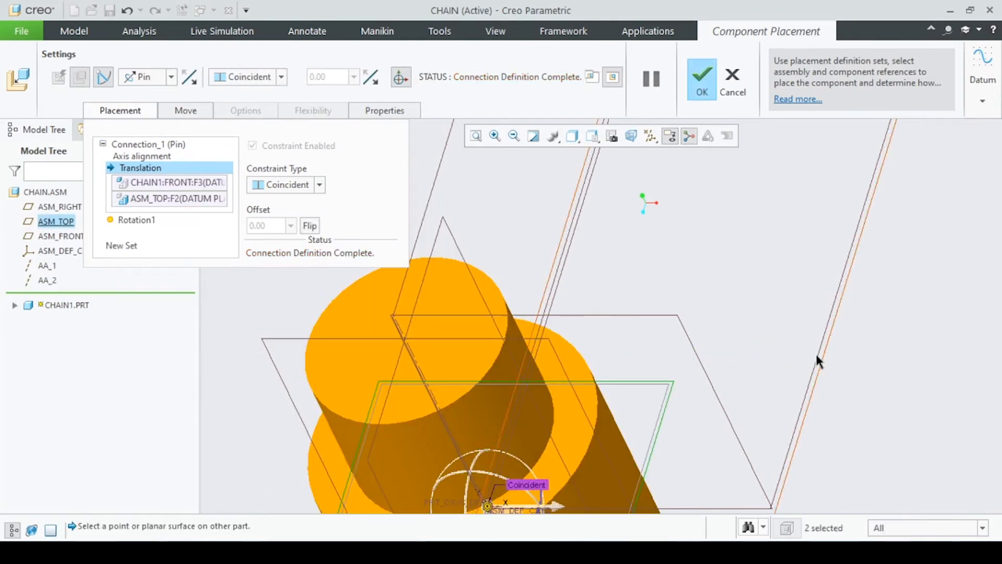
pyautogui.scroll(5, 804, 365)
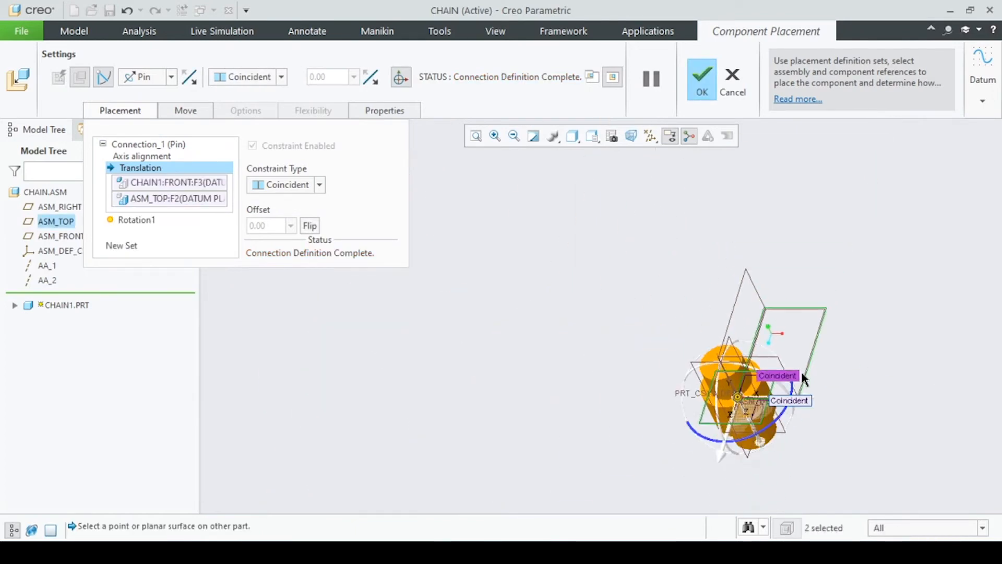
pyautogui.click(703, 86)
pyautogui.moveTo(844, 380); pyautogui.dragTo(764, 383, button='middle')
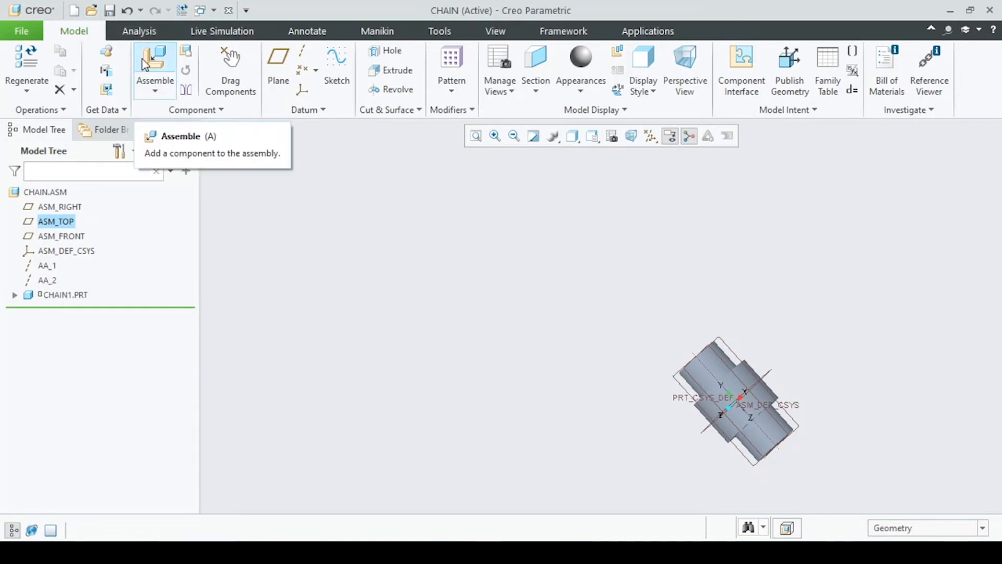
# Insert the CHAIN22 link part with a Pin connection and align one of its hole axes with the stepped pin's axis.
pyautogui.click(159, 61)
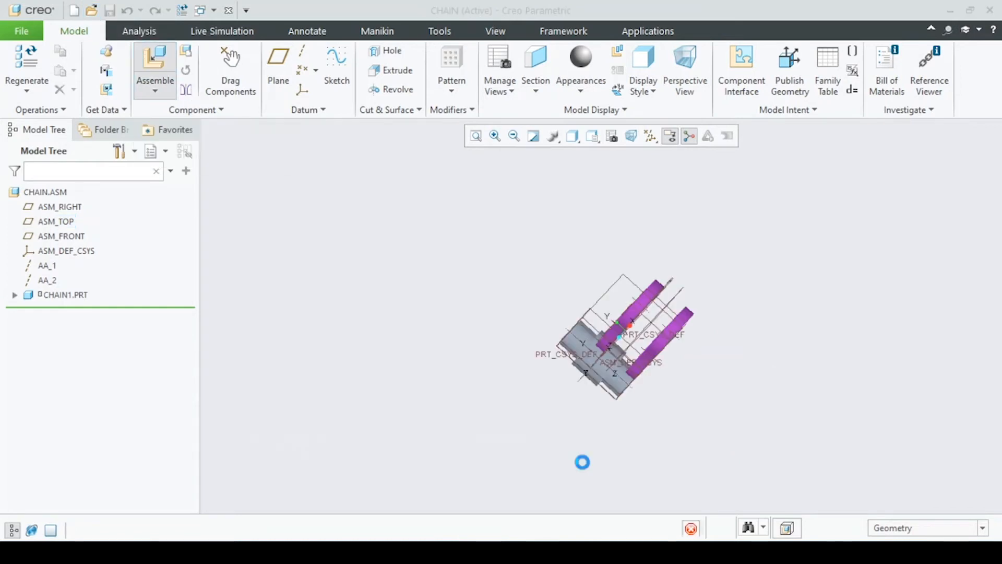
pyautogui.scroll(-3, 626, 344)
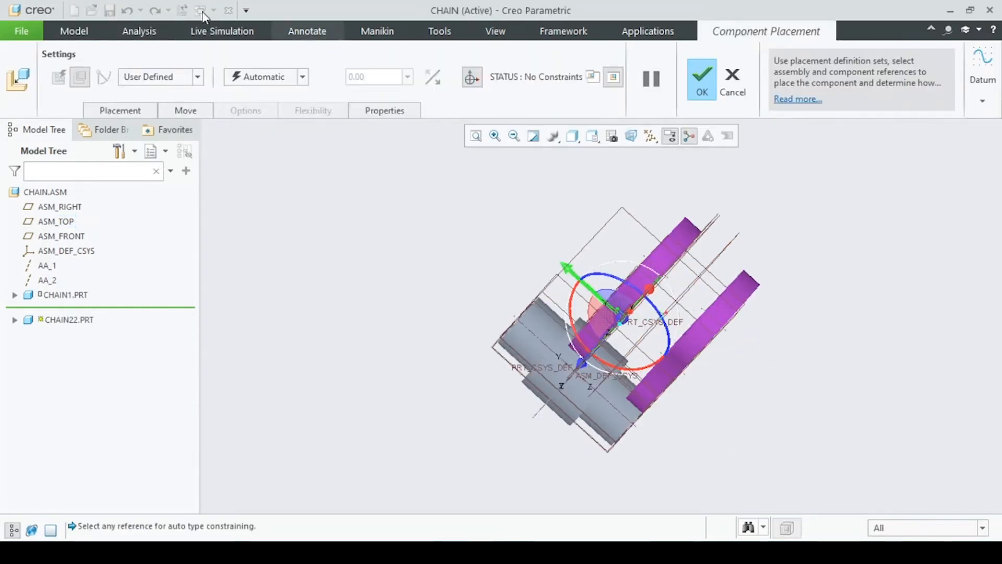
pyautogui.click(198, 76)
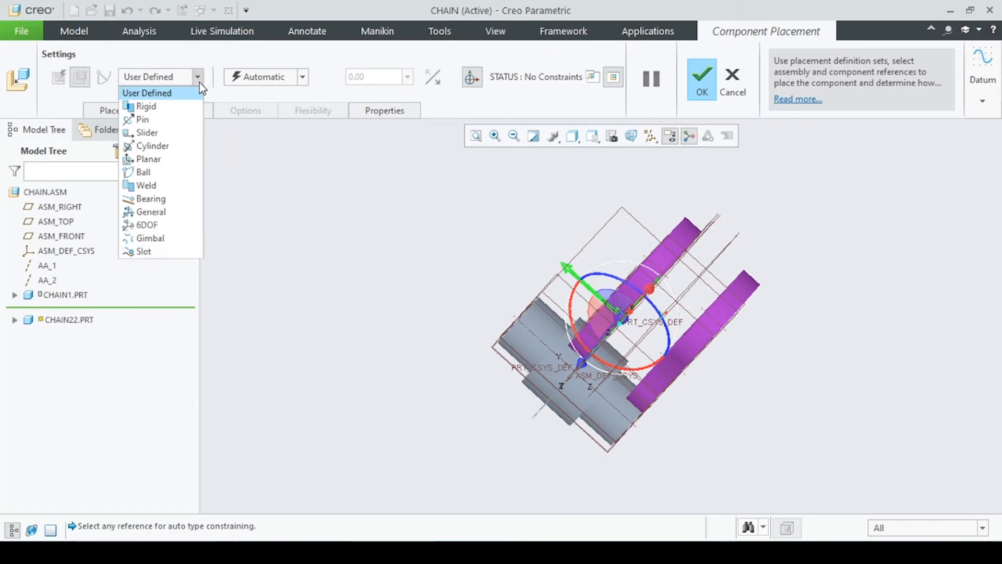
pyautogui.click(156, 119)
pyautogui.scroll(-3, 698, 334)
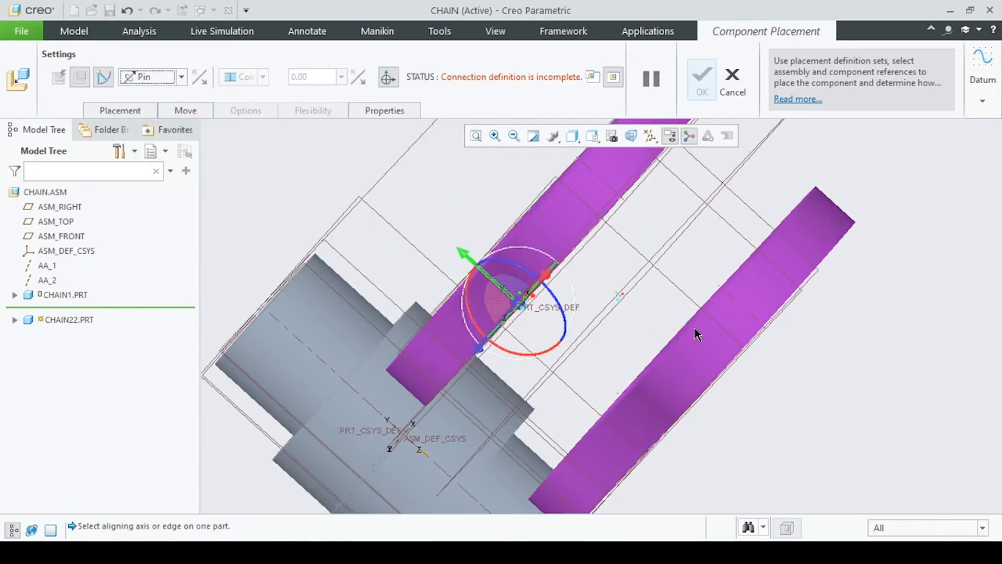
pyautogui.click(739, 308)
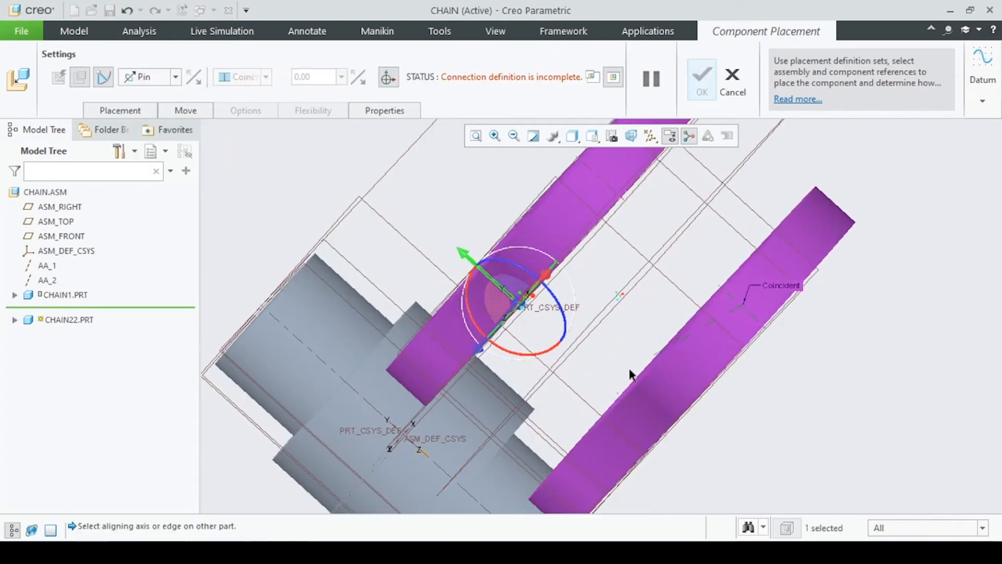
pyautogui.click(471, 497)
# Define the link's translation by matching a flat face of one link plate with the ASM_TOP plane.
pyautogui.scroll(2, 453, 431)
pyautogui.scroll(2, 453, 430)
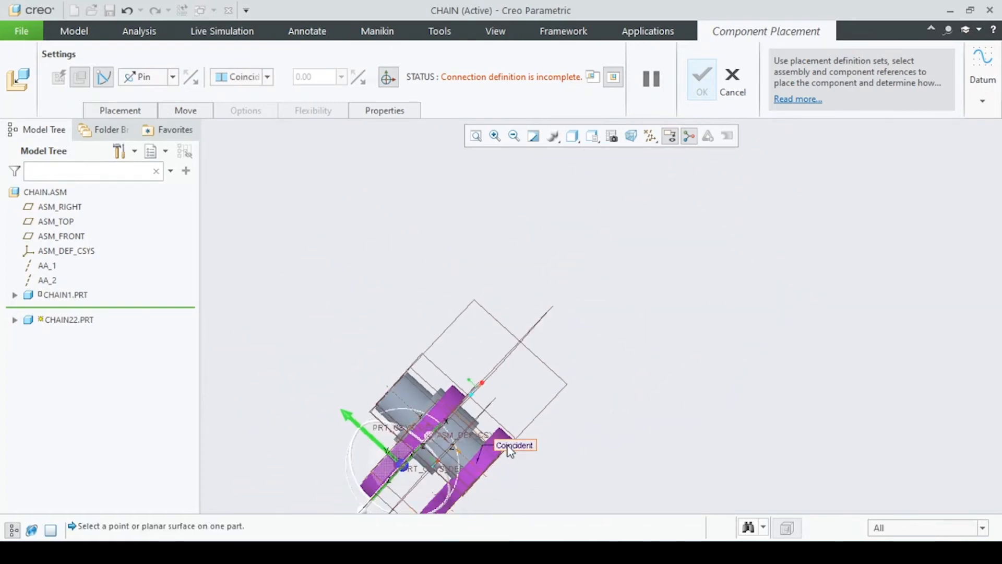
pyautogui.moveTo(508, 449); pyautogui.dragTo(558, 405, button='middle')
pyautogui.scroll(-3, 434, 422)
pyautogui.click(539, 429)
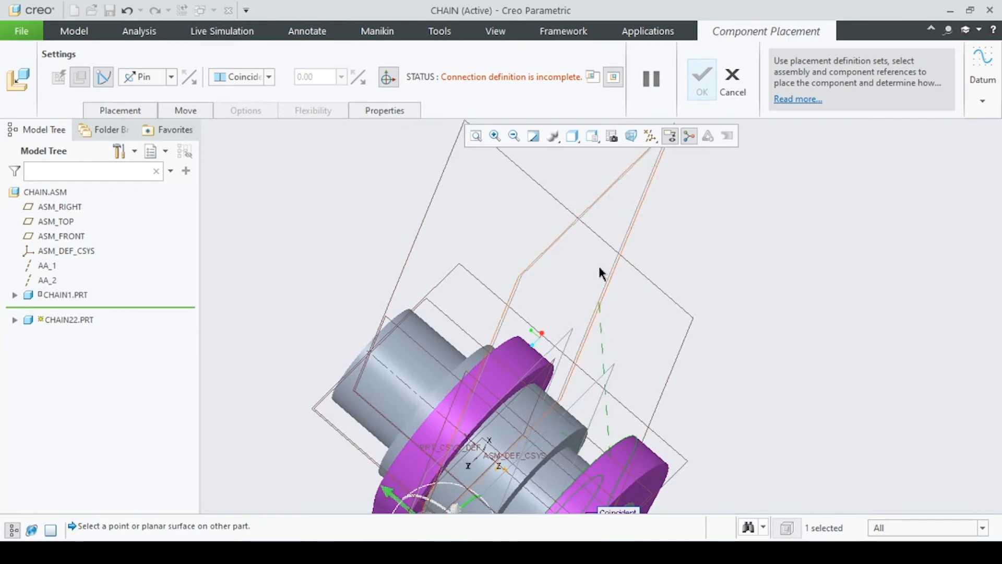
pyautogui.click(519, 278)
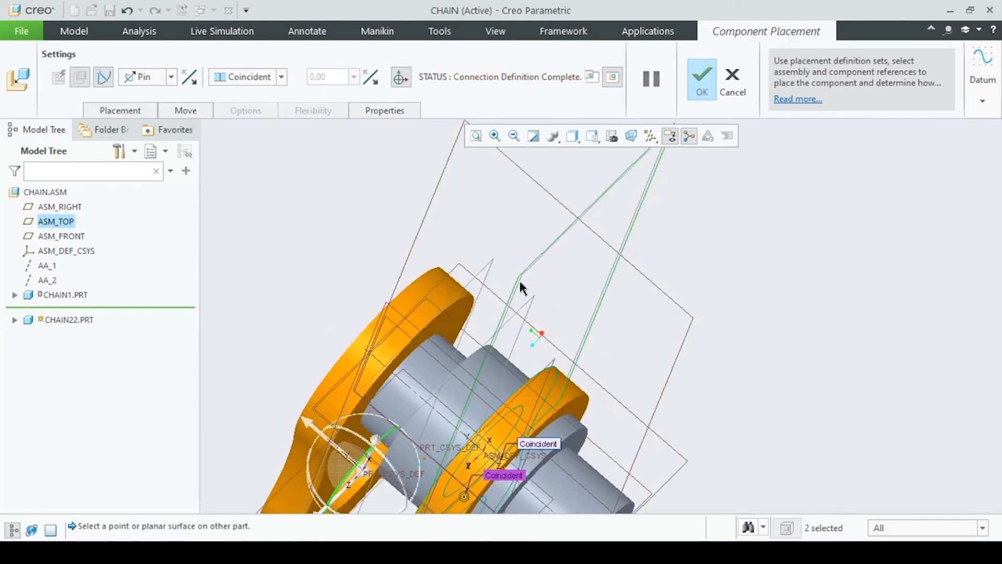
# Change the CHAIN22 link's translation constraint to Distance with an offset of 3.25 from ASM_TOP.
pyautogui.click(282, 78)
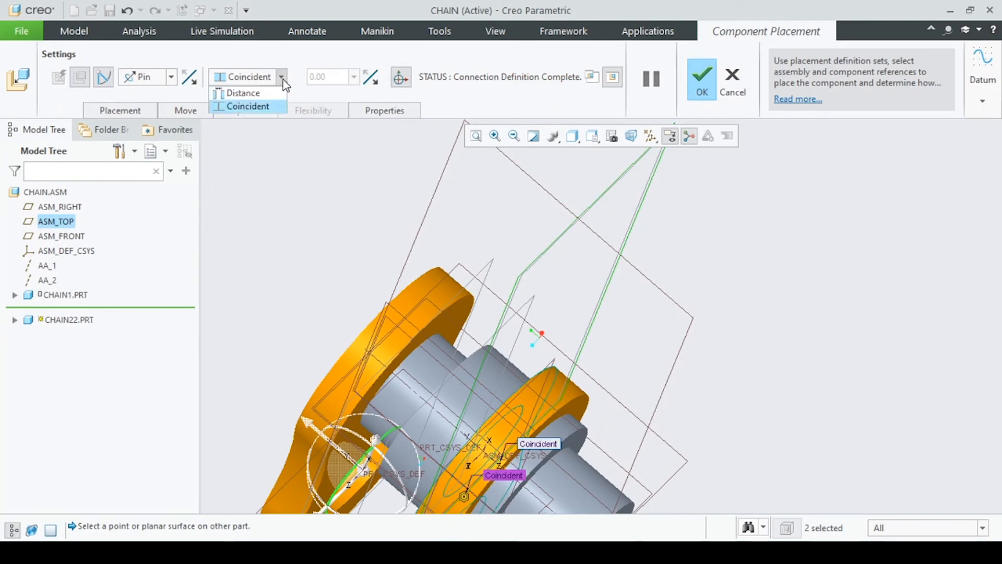
pyautogui.click(261, 93)
pyautogui.click(330, 78)
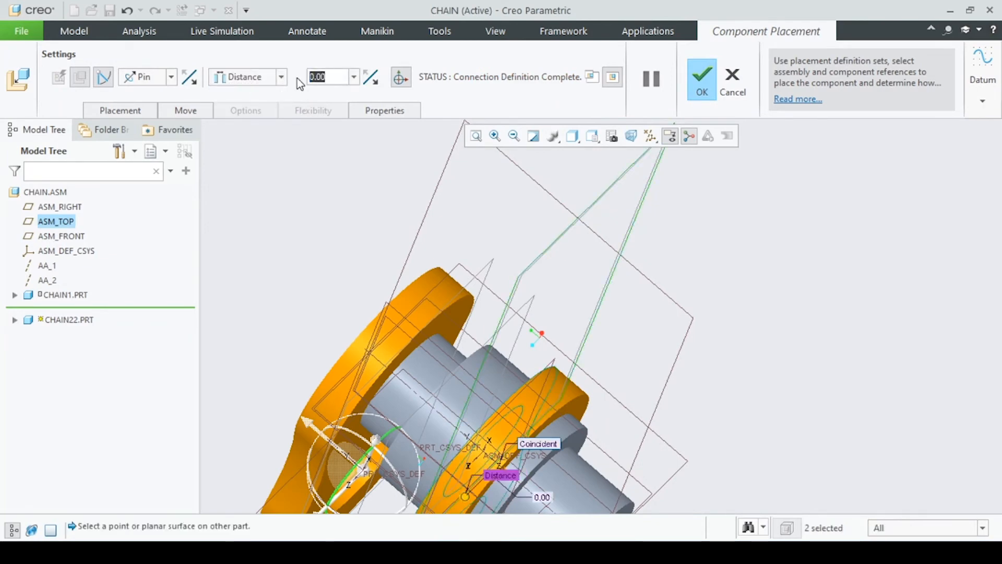
pyautogui.write('3.')
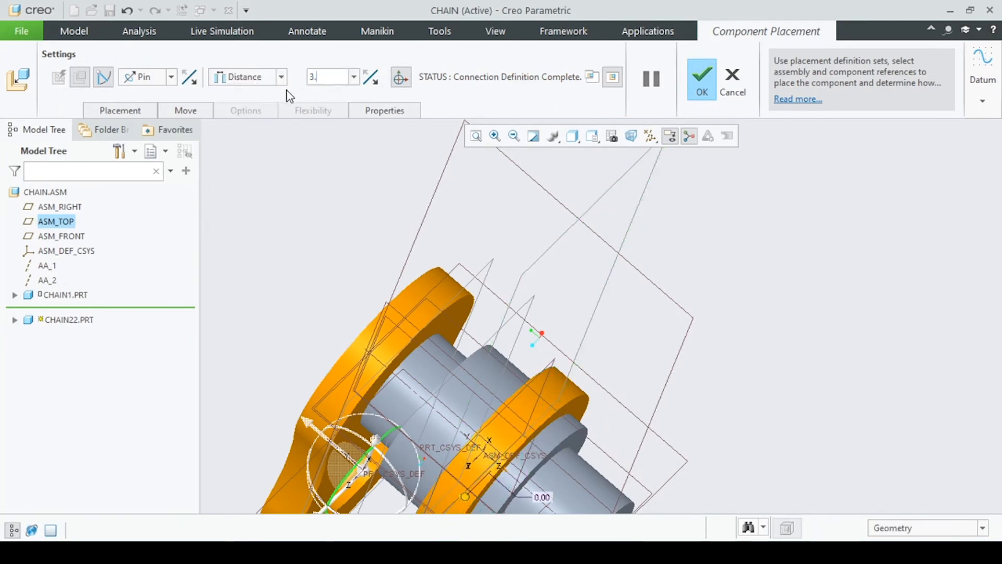
pyautogui.write('25')
pyautogui.press('Return')
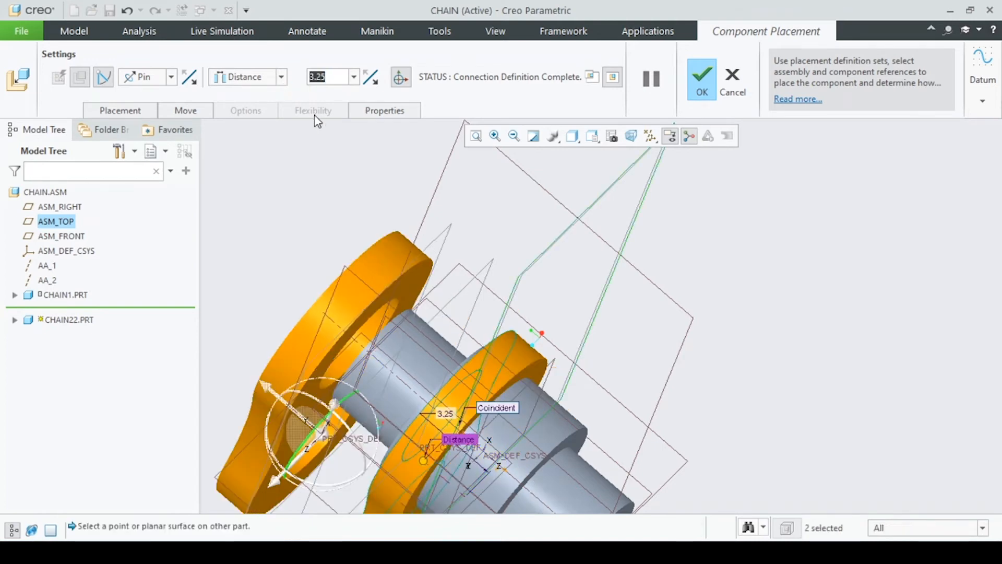
# Reverse the link's offset direction by entering -3.25 and finish placing the CHAIN22 part.
pyautogui.click(314, 77)
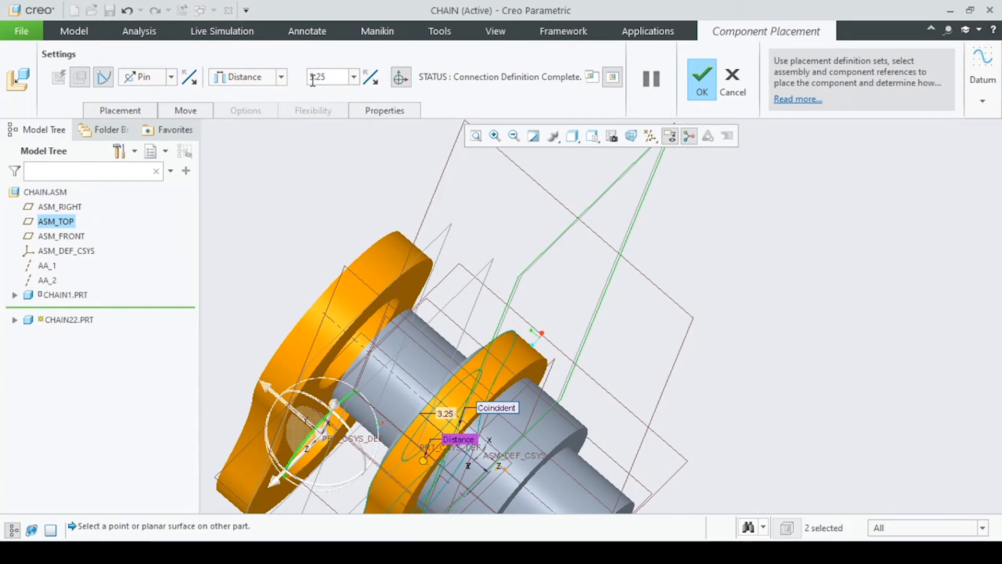
pyautogui.write('-')
pyautogui.press('Return')
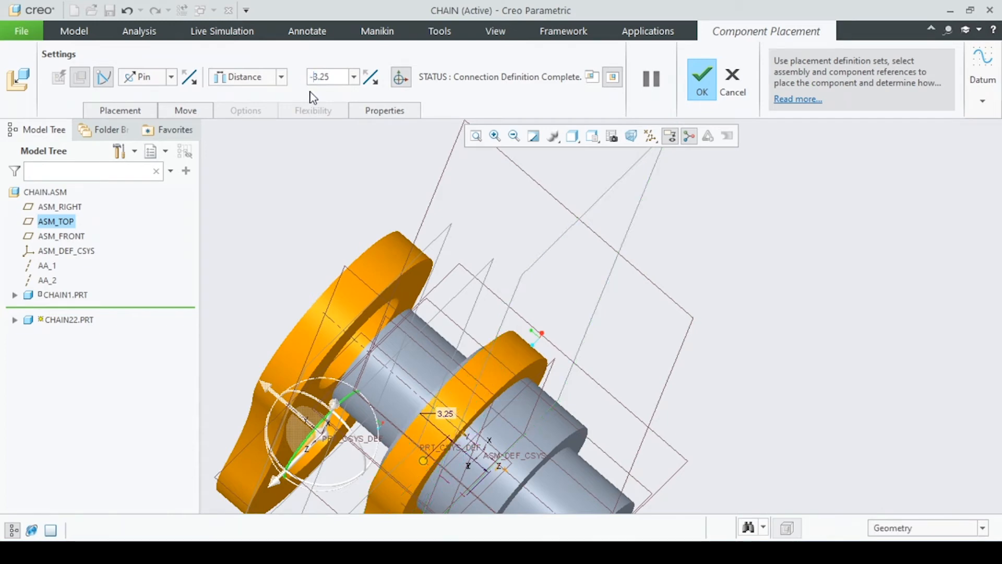
pyautogui.scroll(4, 541, 359)
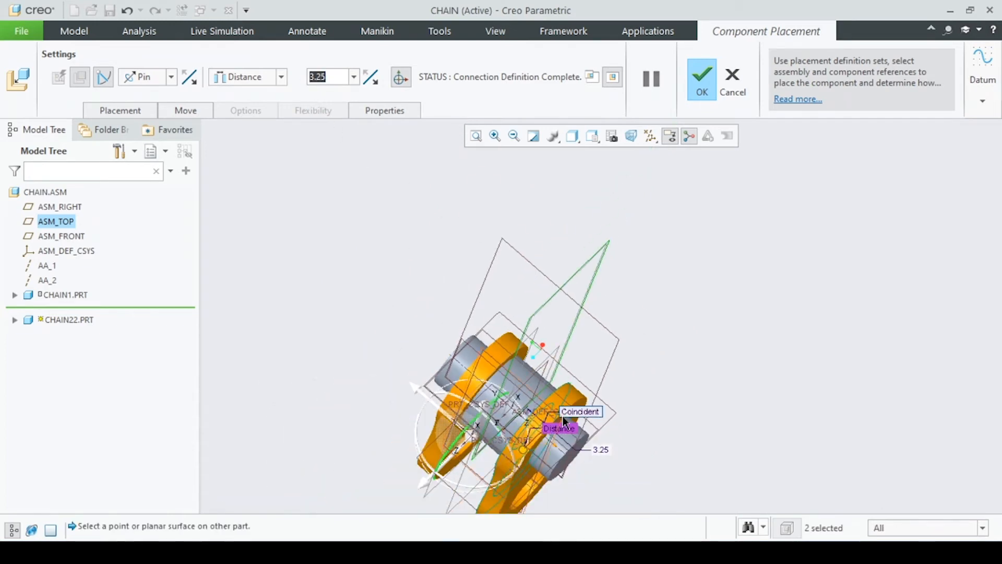
pyautogui.moveTo(575, 431); pyautogui.dragTo(524, 403, button='middle')
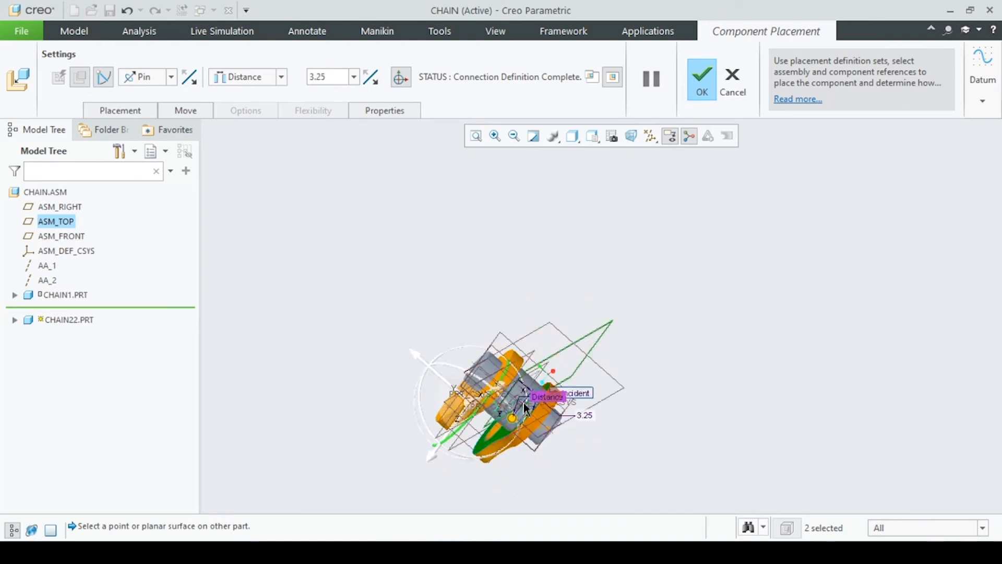
pyautogui.scroll(-3, 524, 365)
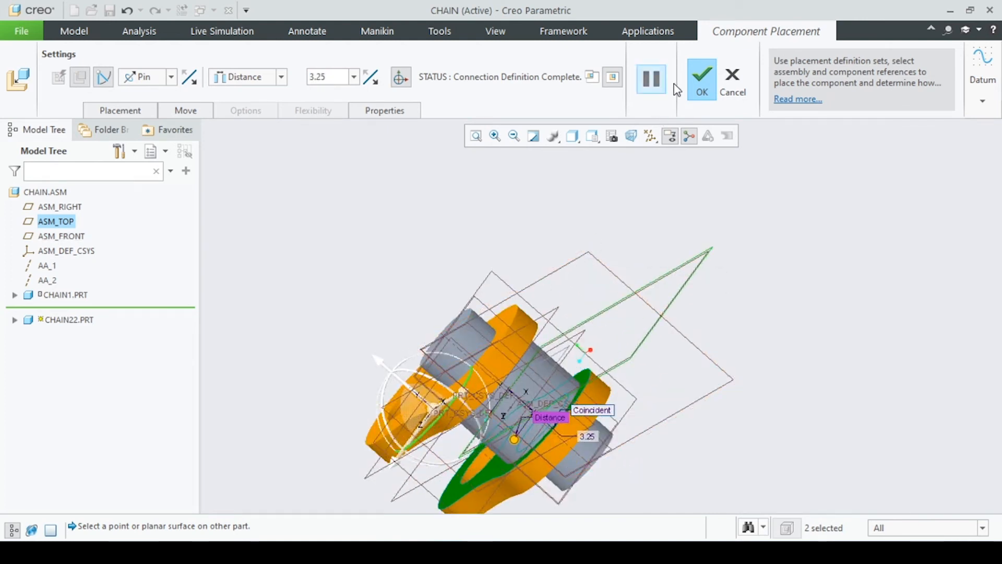
pyautogui.click(698, 83)
# Insert the CHAIN3 link part with a Pin connection and align one of its hole axes with the stepped pin's axis.
pyautogui.scroll(3, 656, 227)
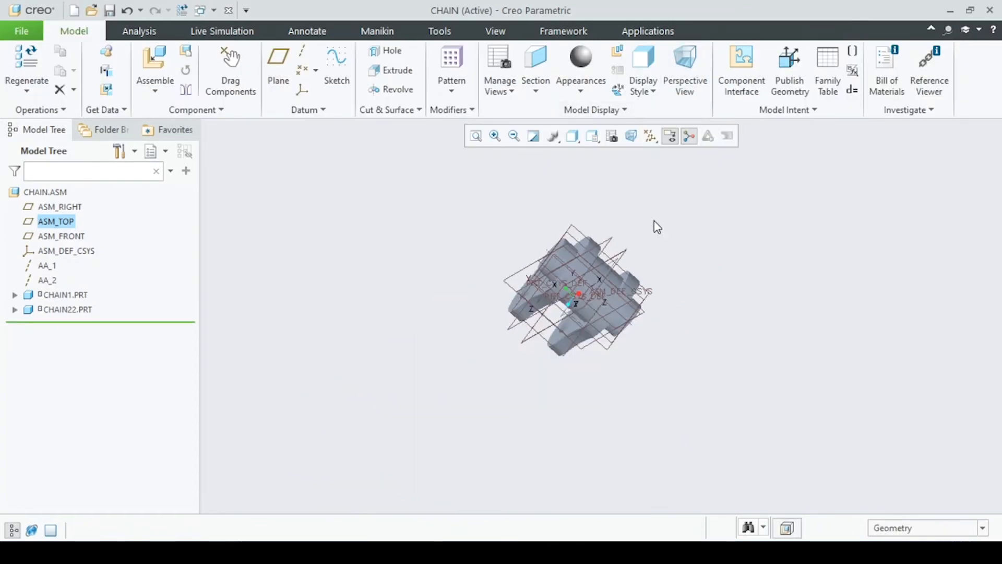
pyautogui.moveTo(654, 309); pyautogui.dragTo(655, 251, button='middle')
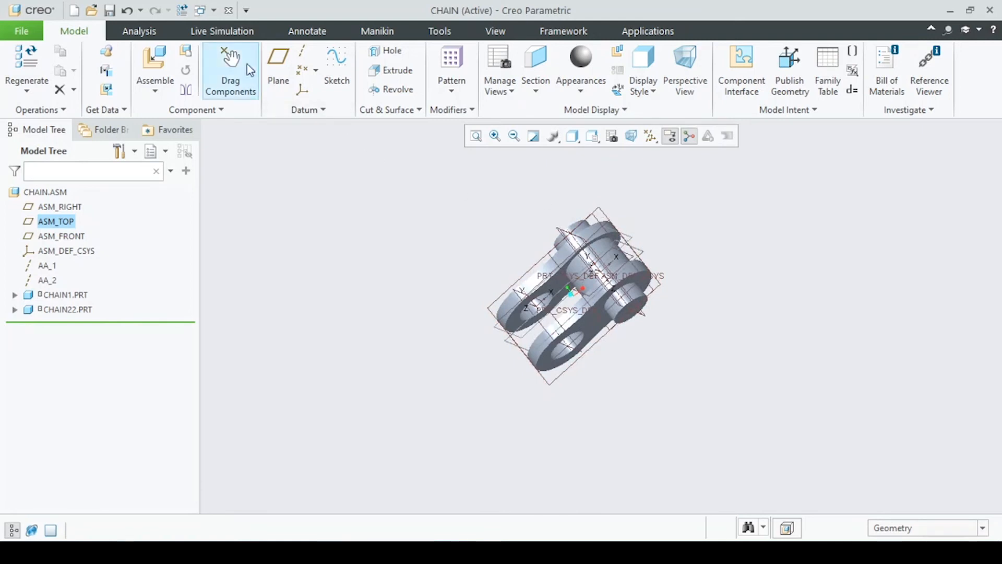
pyautogui.click(155, 61)
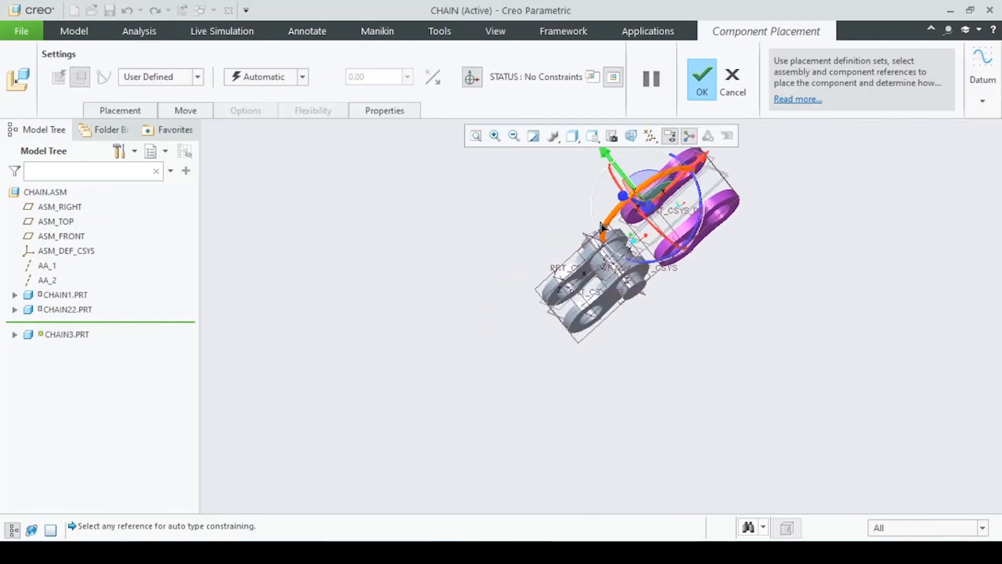
pyautogui.click(197, 77)
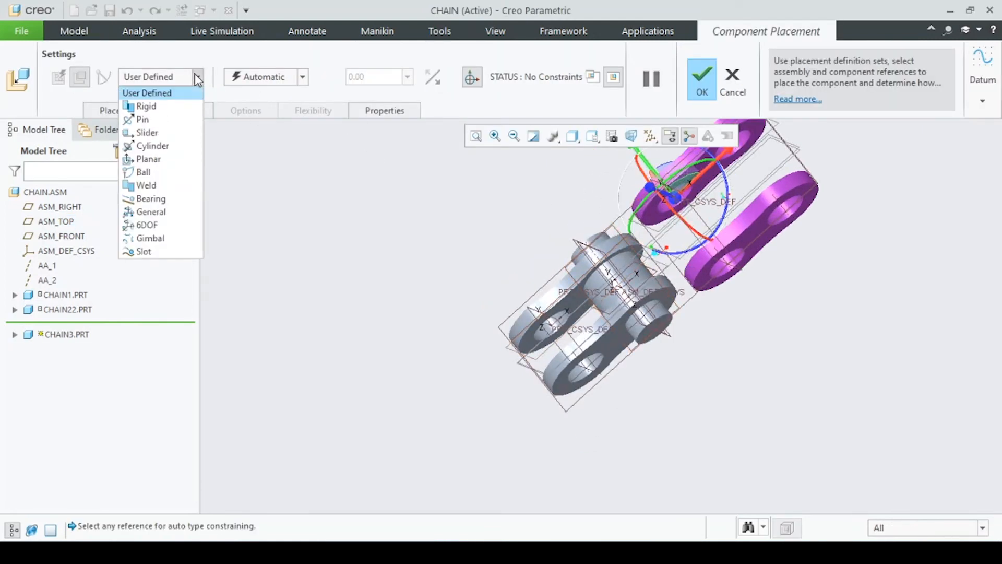
pyautogui.click(142, 120)
pyautogui.scroll(5, 752, 252)
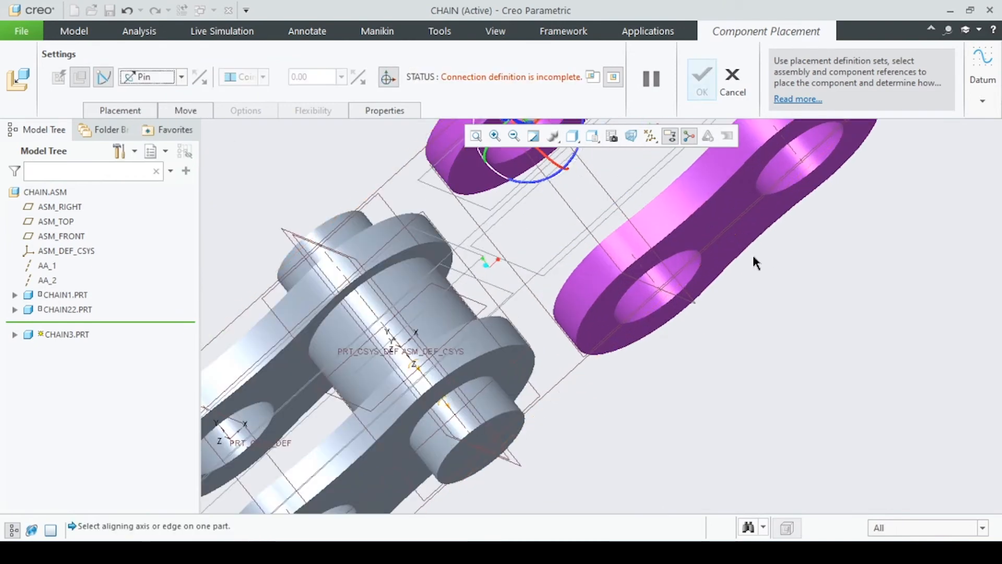
pyautogui.click(655, 283)
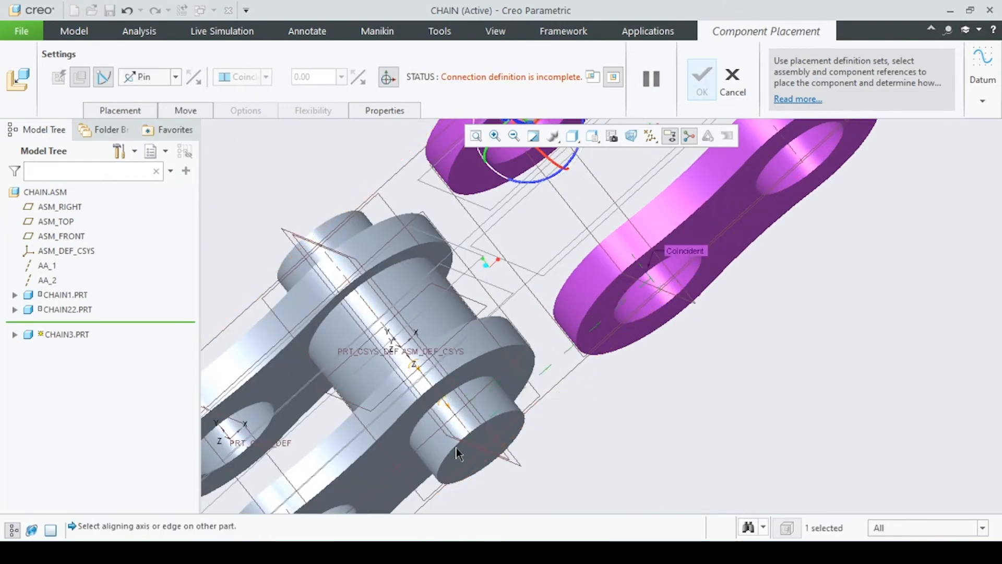
pyautogui.click(466, 431)
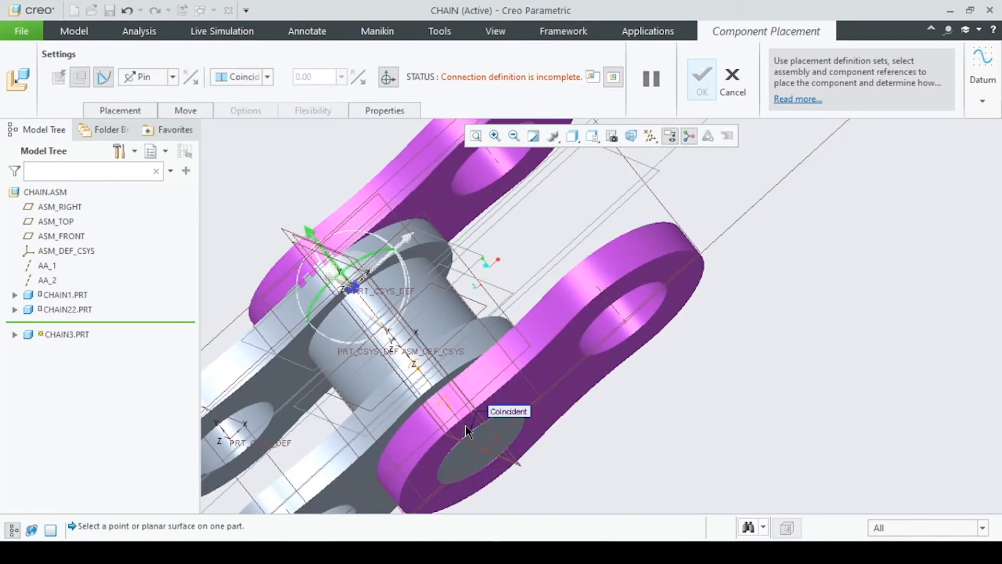
# Define CHAIN3's translation by matching the inner face of one of its plates with the ASM_TOP plane.
pyautogui.moveTo(476, 464); pyautogui.dragTo(502, 502, button='middle')
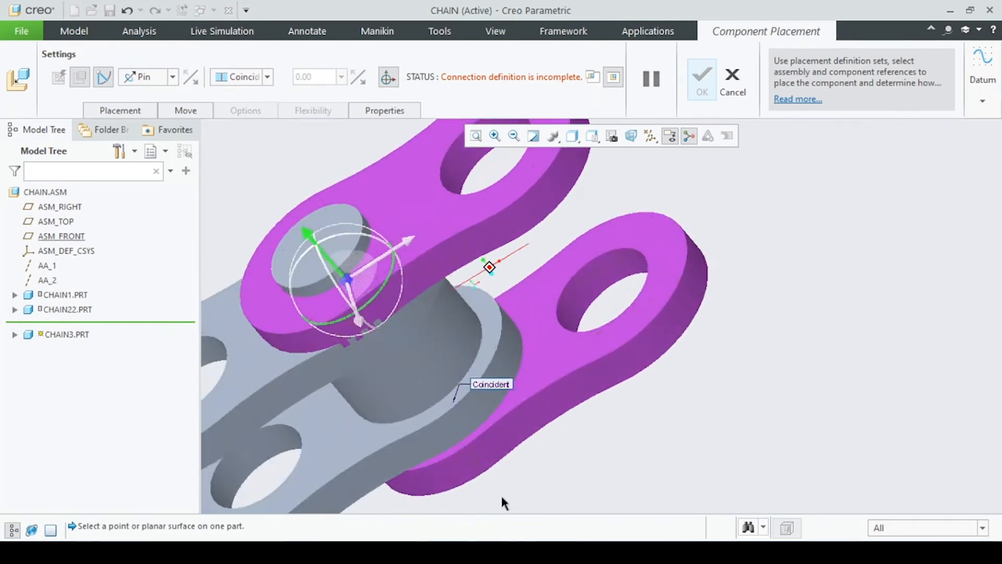
pyautogui.click(546, 346)
pyautogui.moveTo(553, 412); pyautogui.dragTo(478, 277, button='middle')
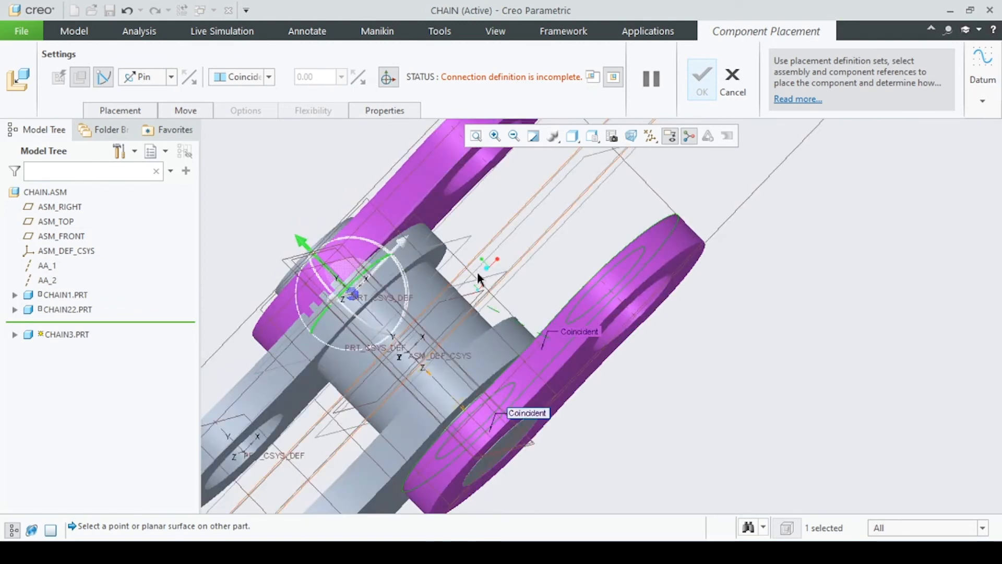
pyautogui.click(491, 248)
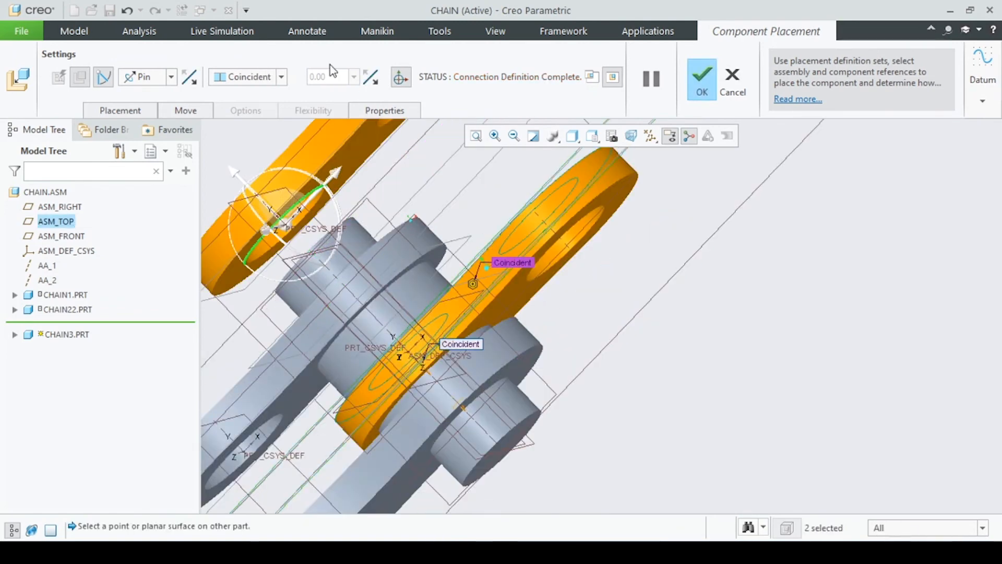
# Change CHAIN3's translation constraint to Distance with an offset of 3.25+2.5 and finish placing the part.
pyautogui.click(282, 77)
pyautogui.click(243, 93)
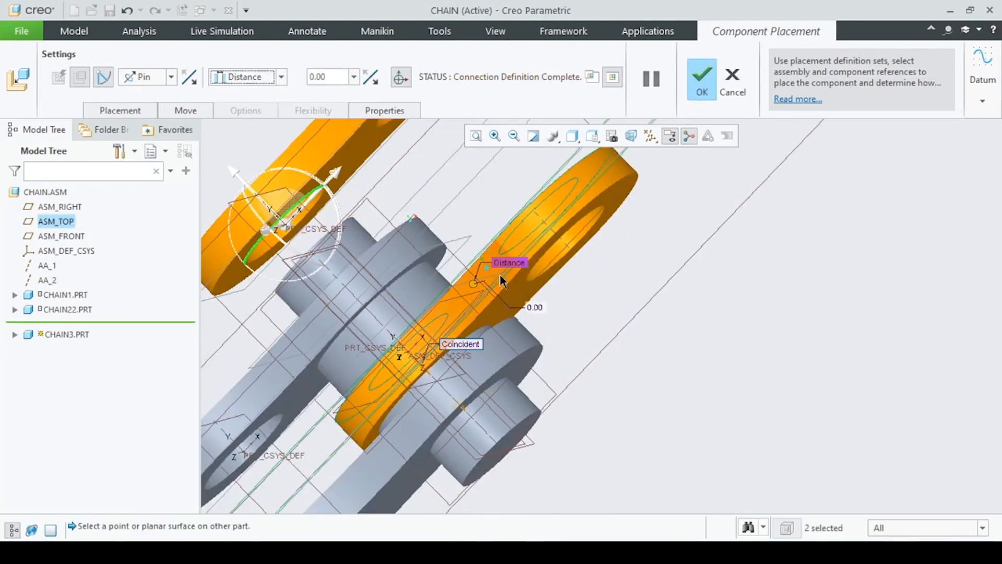
pyautogui.moveTo(473, 284); pyautogui.dragTo(490, 300)
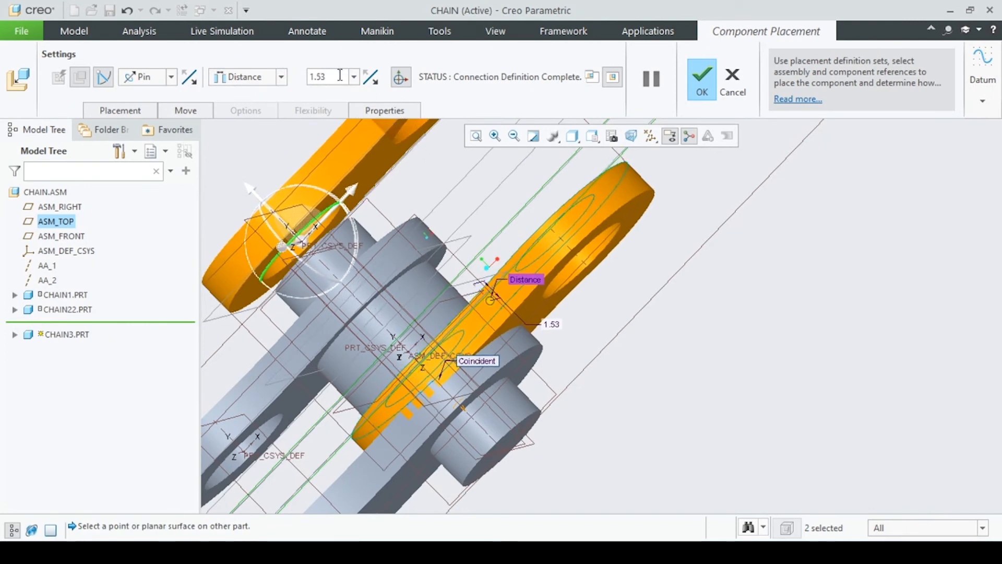
pyautogui.doubleClick(316, 77)
pyautogui.write('3.25+2')
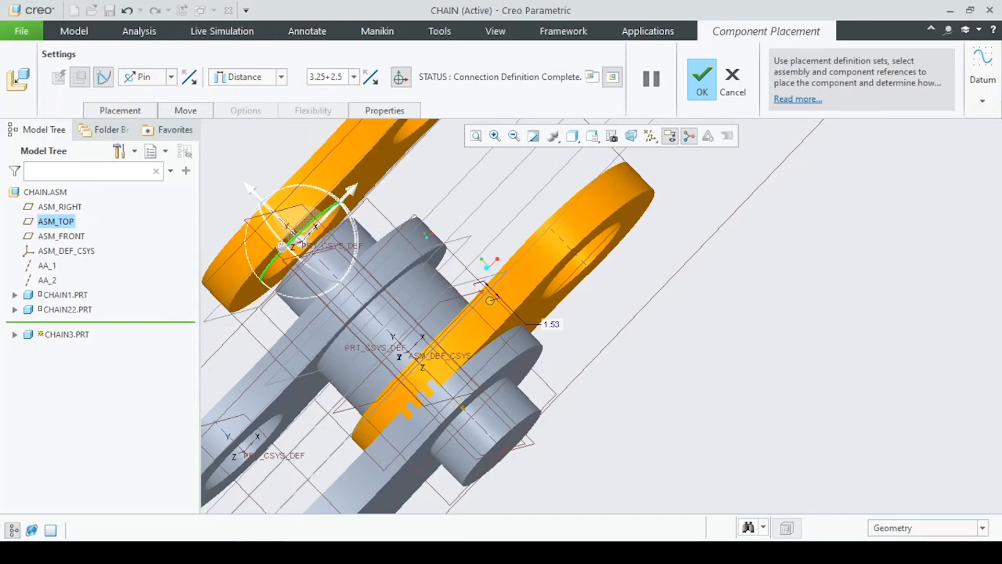
pyautogui.press('Return')
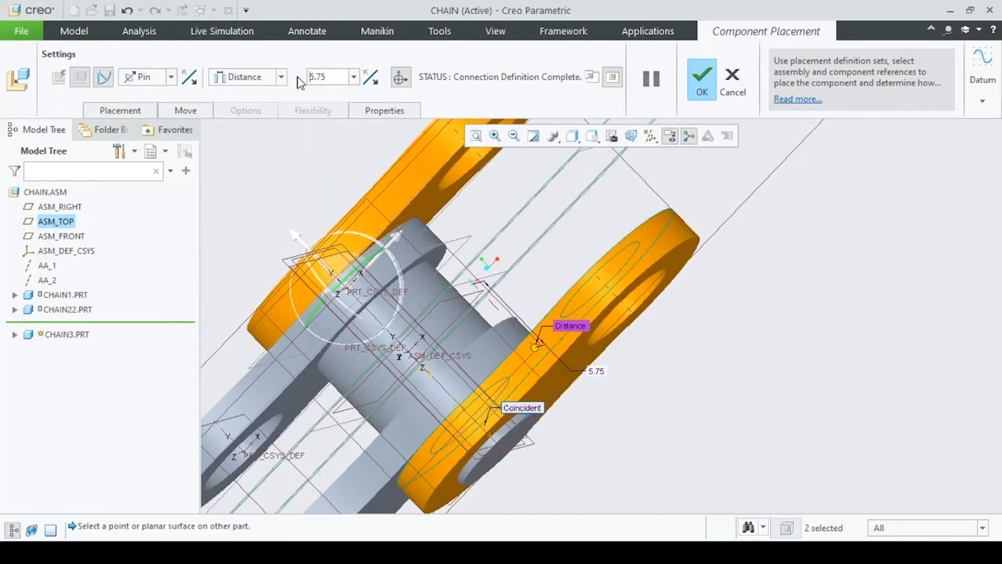
pyautogui.moveTo(494, 326); pyautogui.dragTo(507, 339, button='middle')
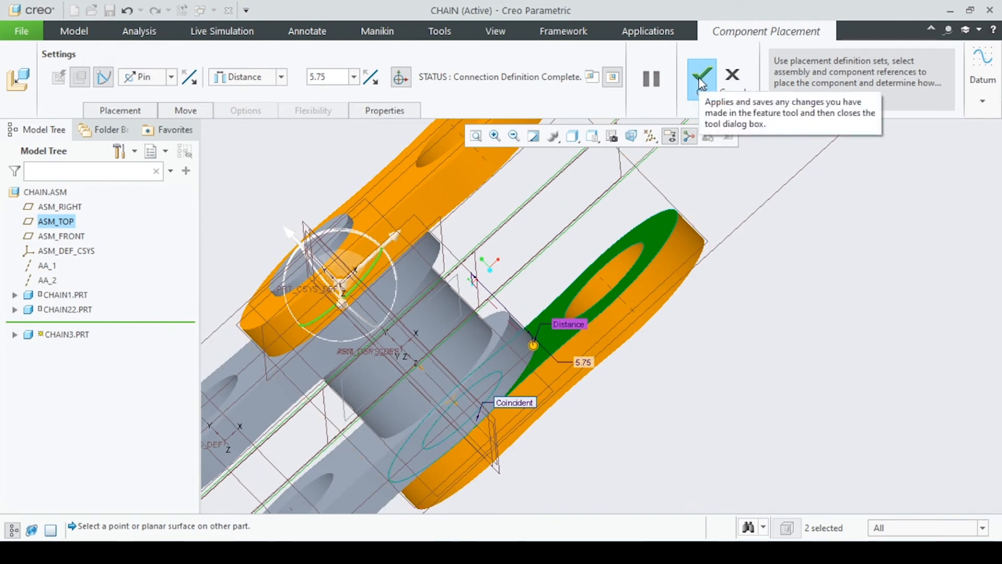
pyautogui.click(700, 82)
pyautogui.moveTo(622, 405); pyautogui.dragTo(603, 356, button='middle')
pyautogui.scroll(-3, 628, 328)
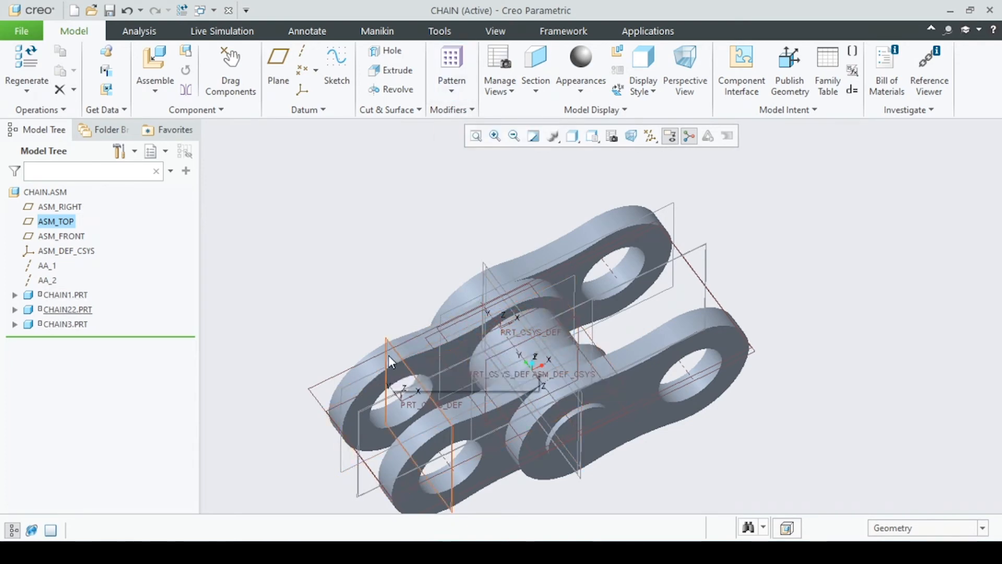
pyautogui.click(62, 295)
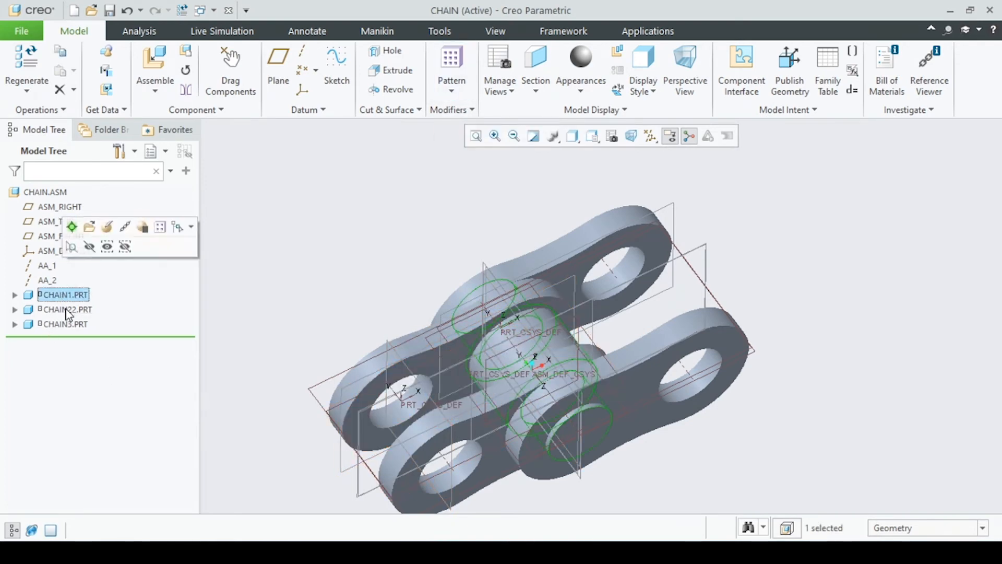
pyautogui.keyDown('ctrl'); pyautogui.click(64, 309); pyautogui.keyUp('ctrl')
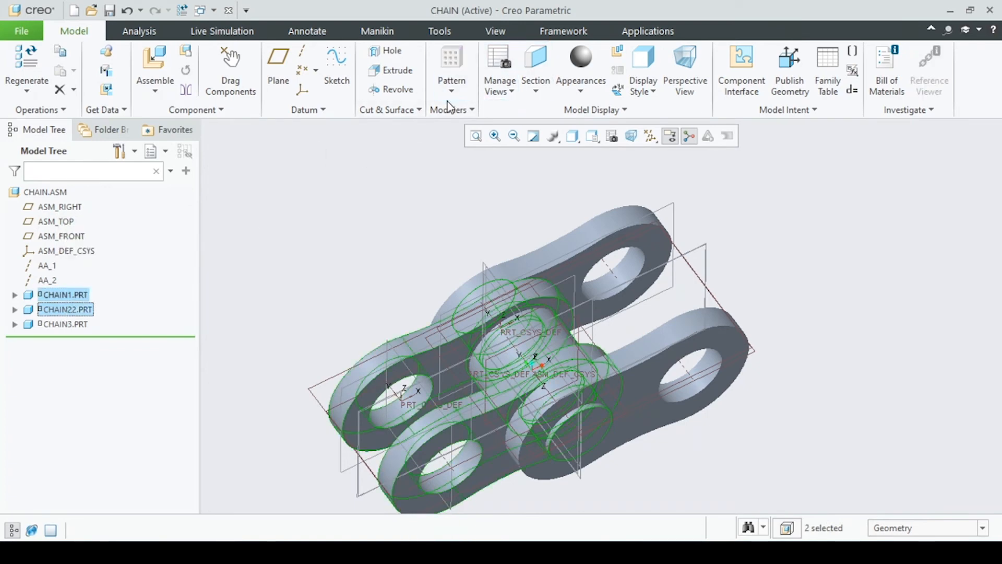
pyautogui.click(365, 276)
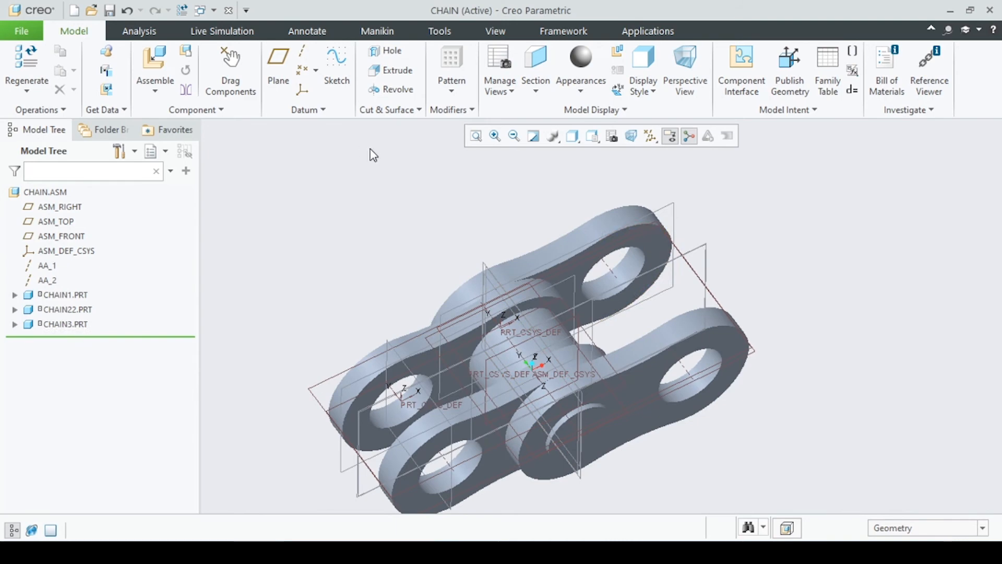
# Paste a copy of CHAIN1 with a Pin connection and align its central axis with the axis of CHAIN3's free holes.
pyautogui.click(62, 294)
pyautogui.hotkey('ctrl', 'v')
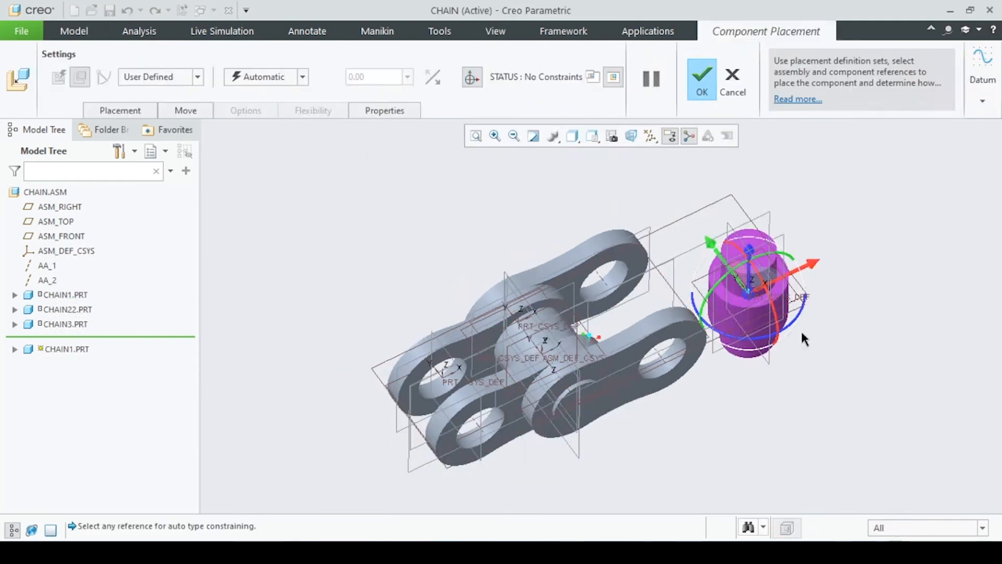
pyautogui.click(198, 77)
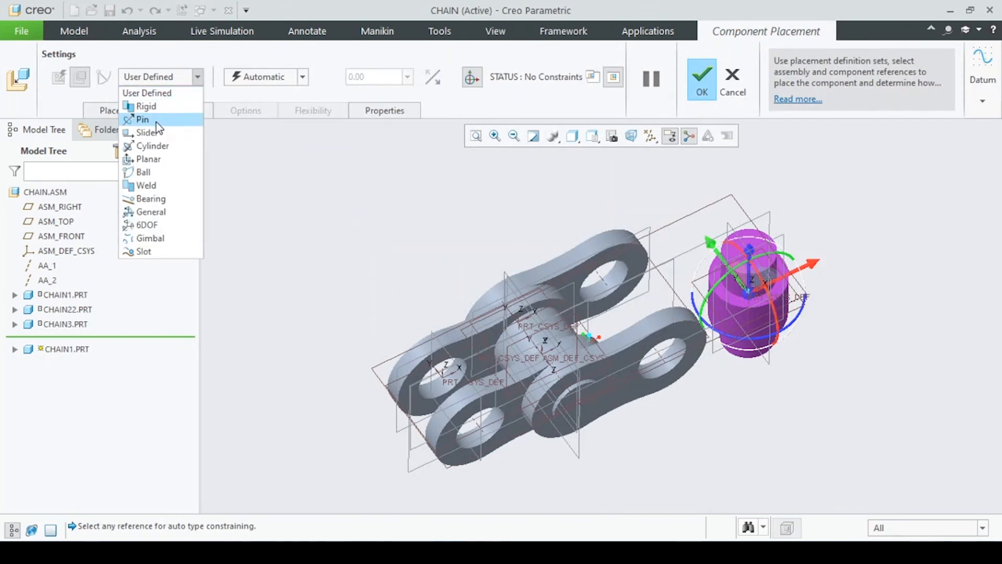
pyautogui.click(156, 121)
pyautogui.scroll(-5, 759, 253)
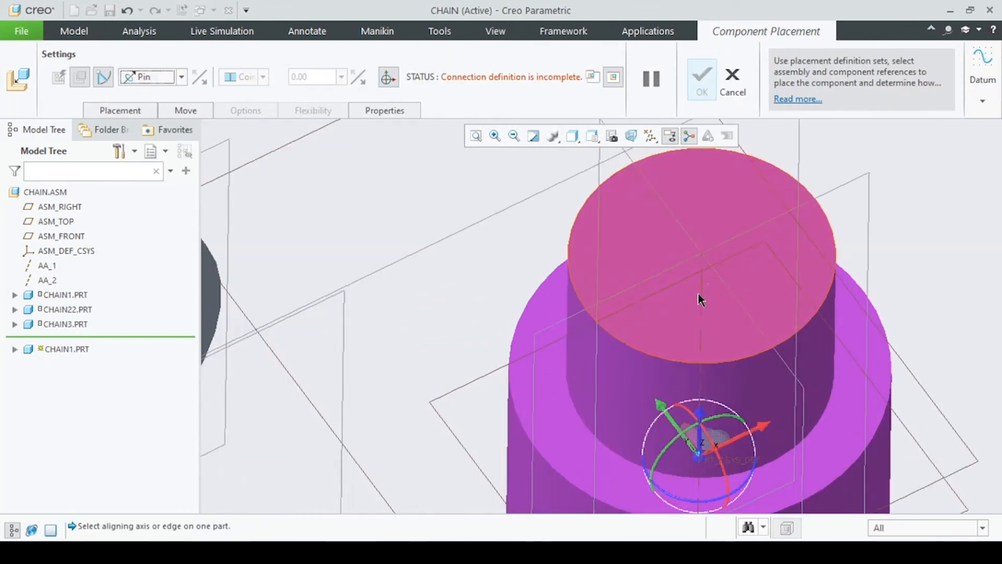
pyautogui.click(702, 291)
pyautogui.scroll(6, 704, 291)
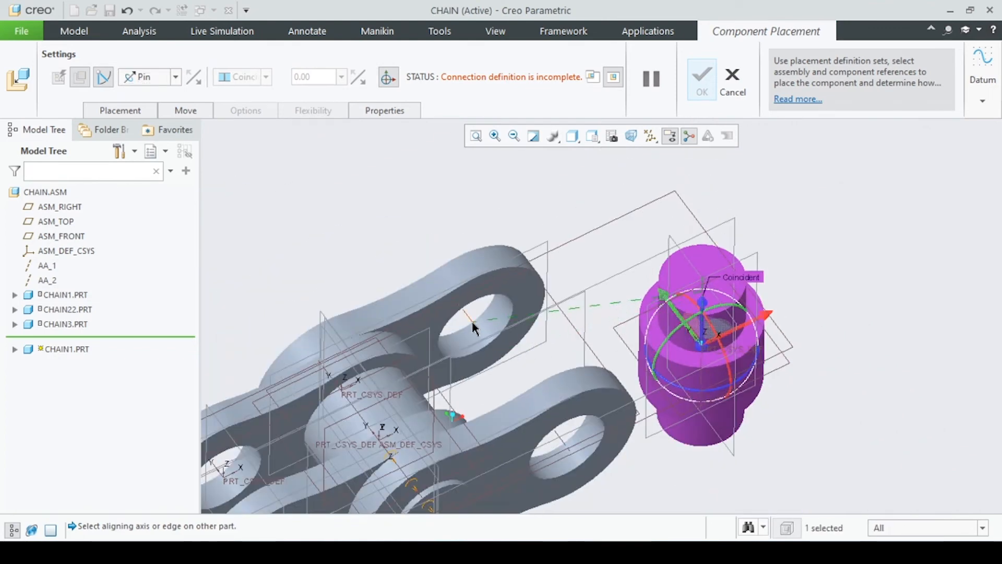
pyautogui.click(472, 324)
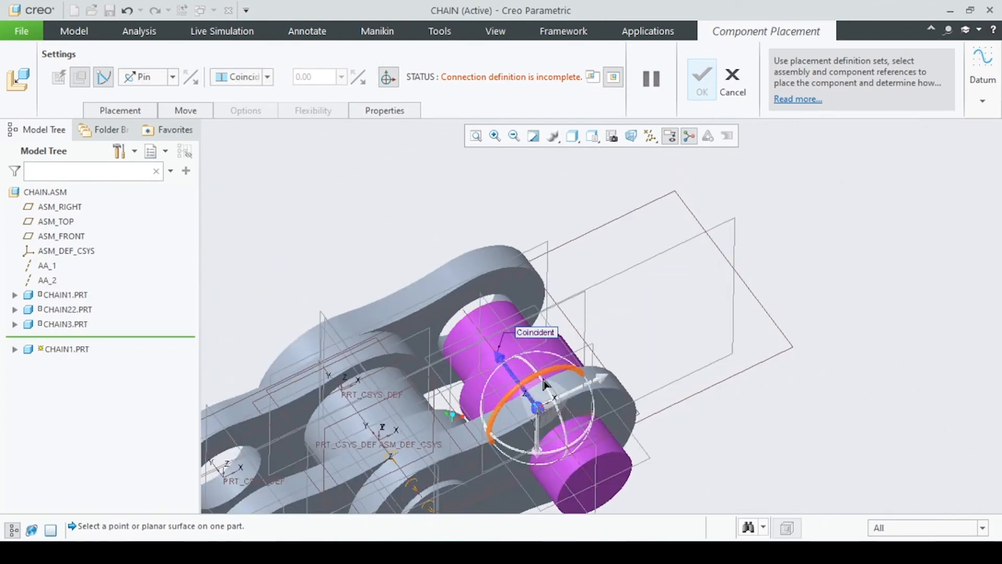
# Define the second CHAIN1 pin's translation by making its middle datum plane coincident with the assembly's middle plane and finish placing the pin.
pyautogui.click(588, 346)
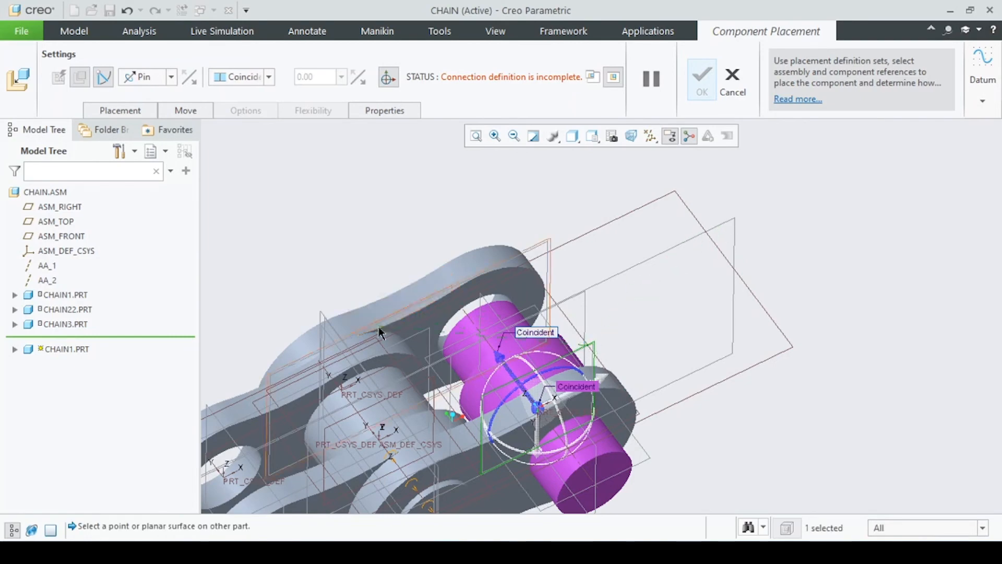
pyautogui.scroll(-3, 389, 400)
pyautogui.scroll(4, 365, 413)
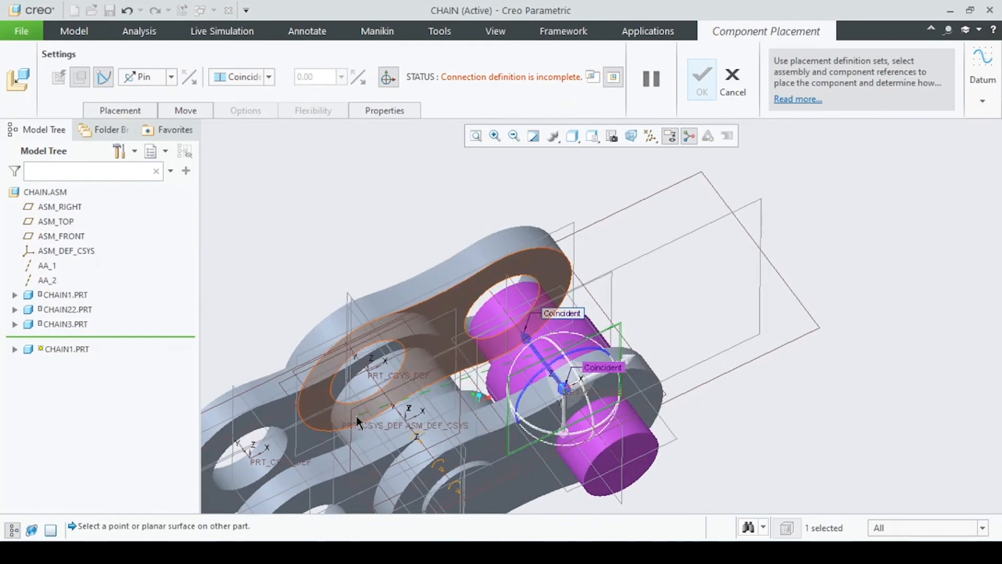
pyautogui.click(333, 457)
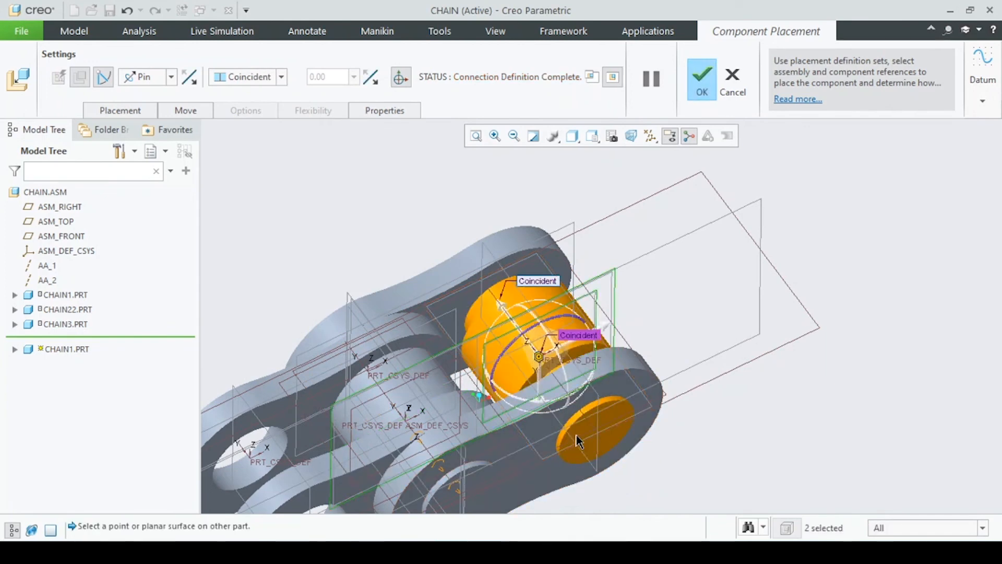
pyautogui.click(711, 94)
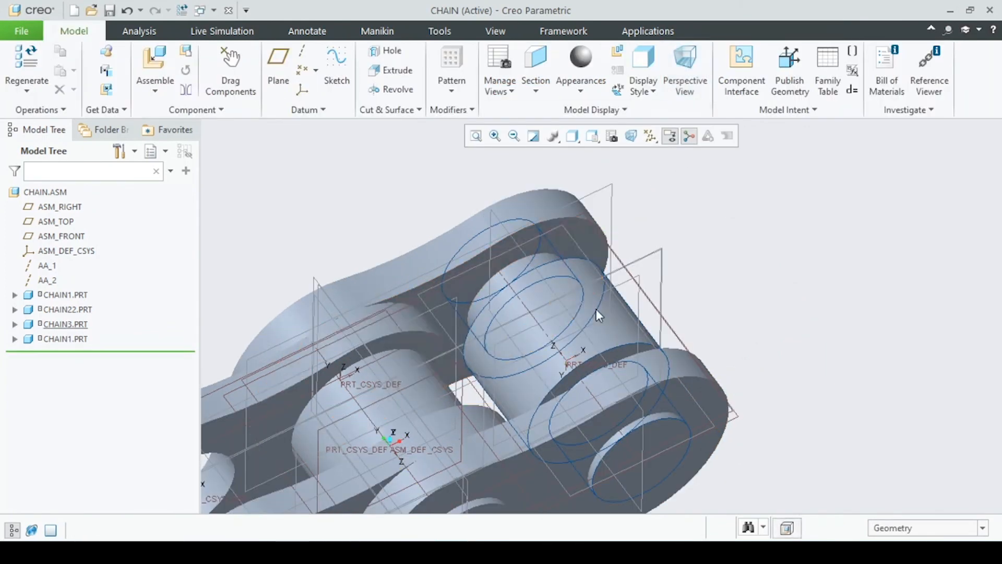
pyautogui.scroll(4, 597, 362)
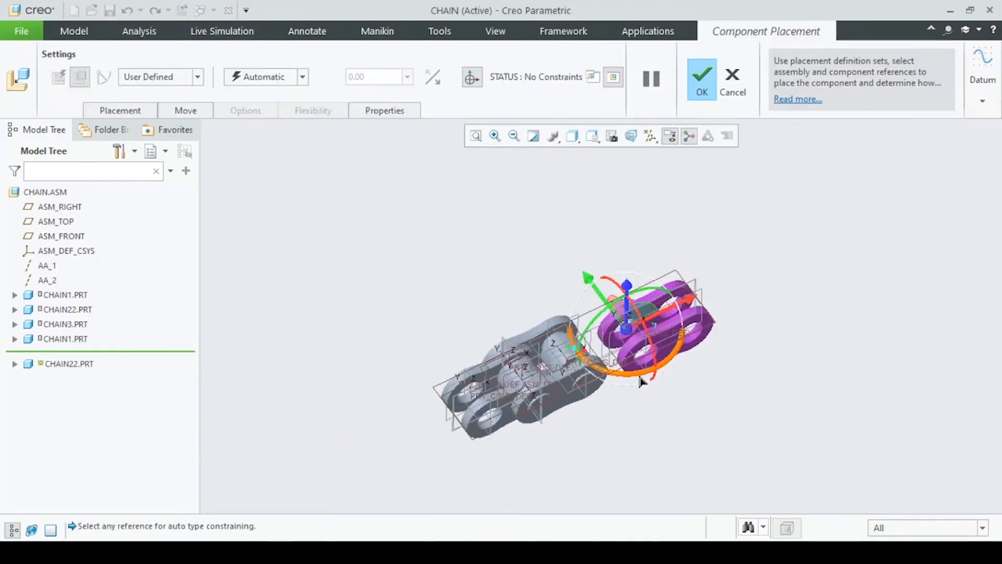
pyautogui.moveTo(621, 386); pyautogui.dragTo(631, 421, button='middle')
pyautogui.middleClick(631, 421)
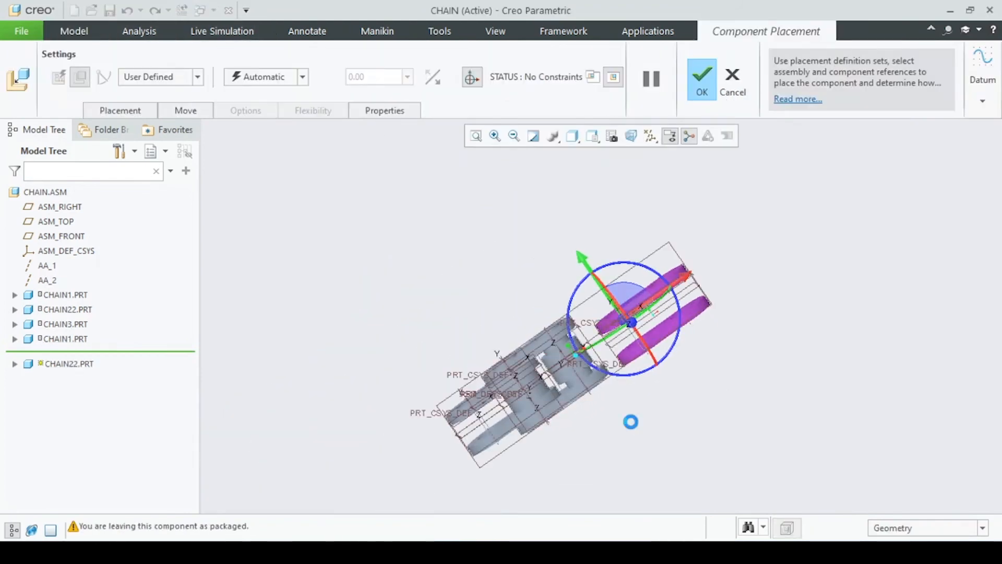
pyautogui.hotkey('ctrl', 'z')
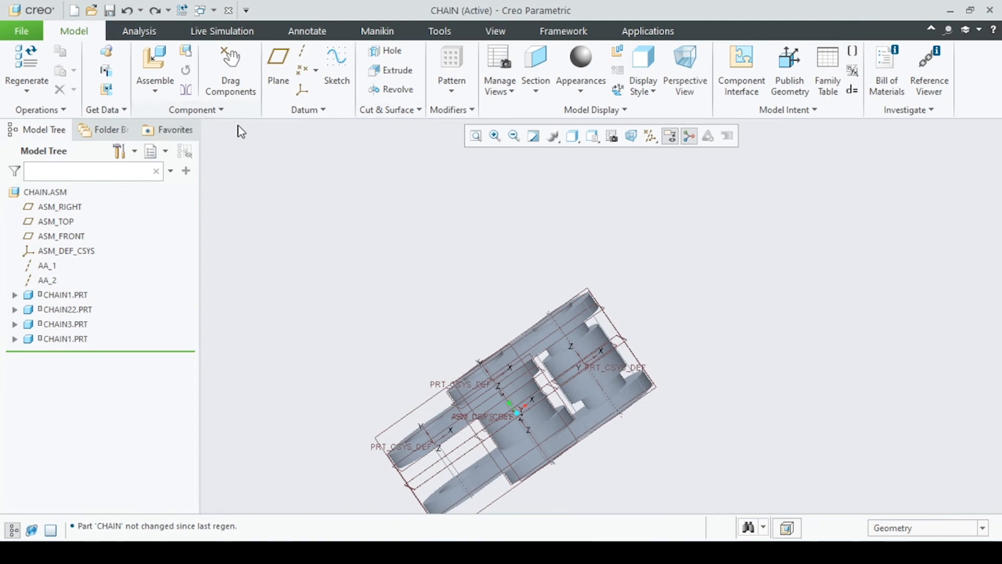
# Insert another CHAIN22 link with a Pin connection and align one of its hole axes with the second CHAIN1 pin's axis.
pyautogui.click(157, 58)
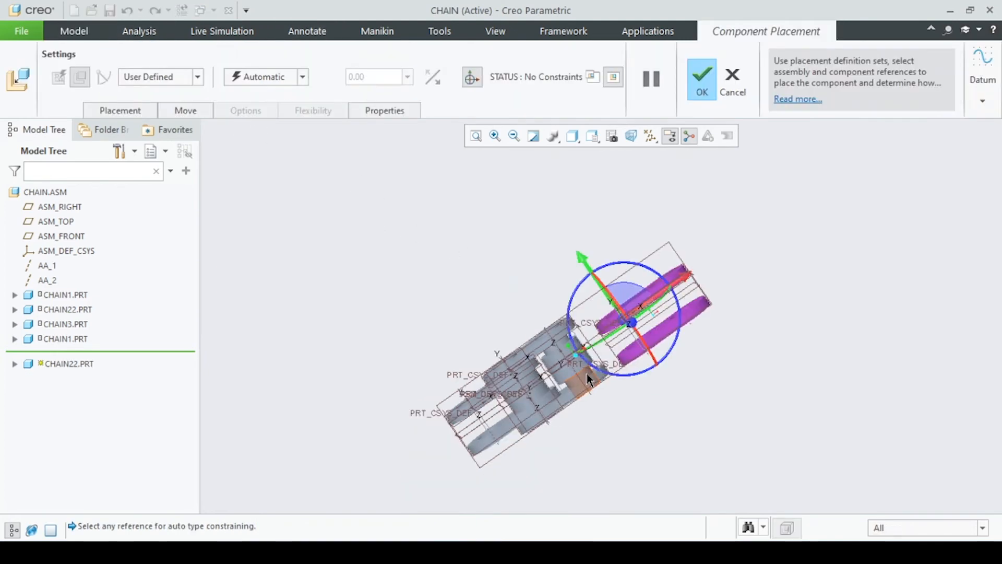
pyautogui.click(198, 77)
pyautogui.click(156, 120)
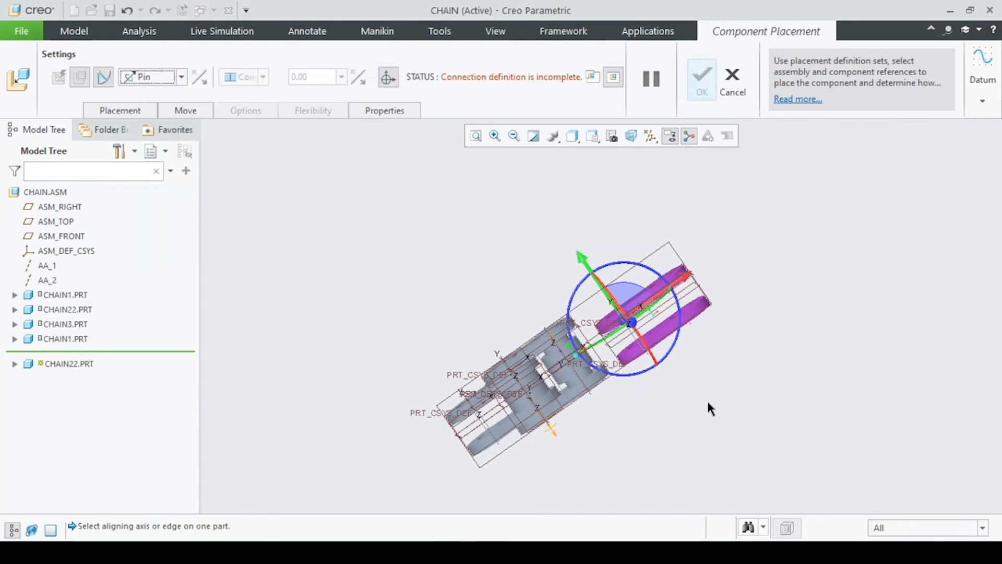
pyautogui.scroll(3, 647, 383)
pyautogui.scroll(2, 624, 331)
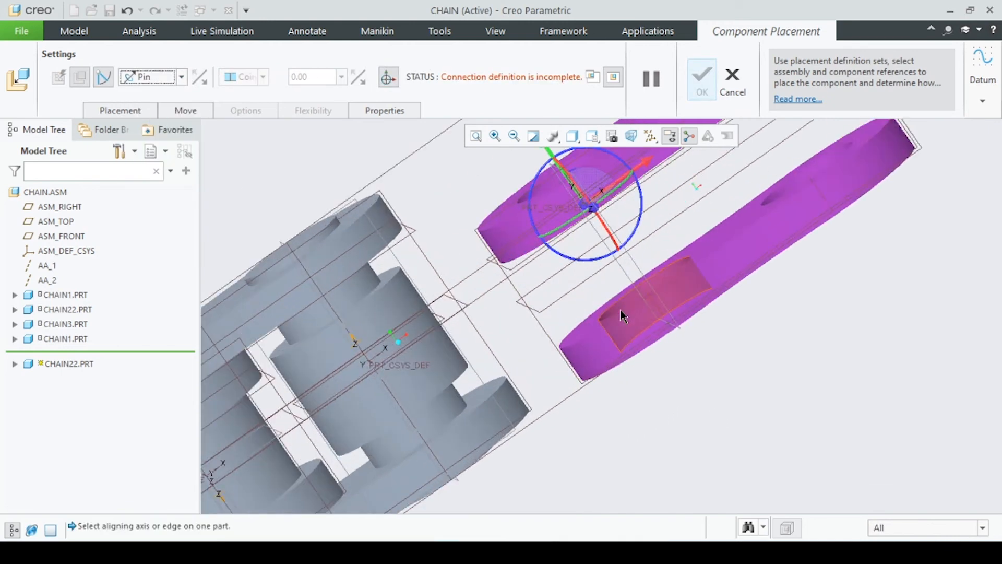
pyautogui.click(651, 296)
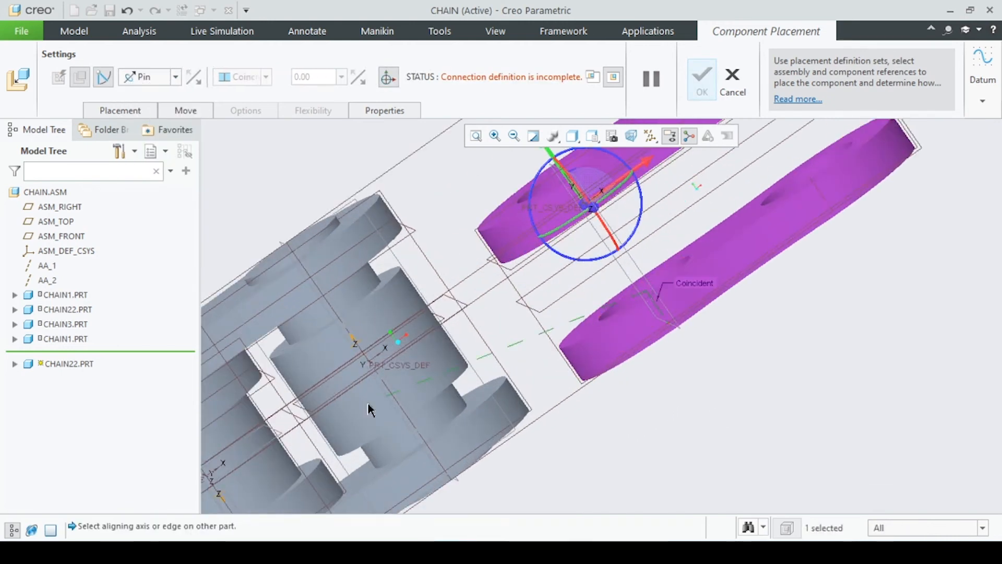
pyautogui.scroll(-1, 399, 412)
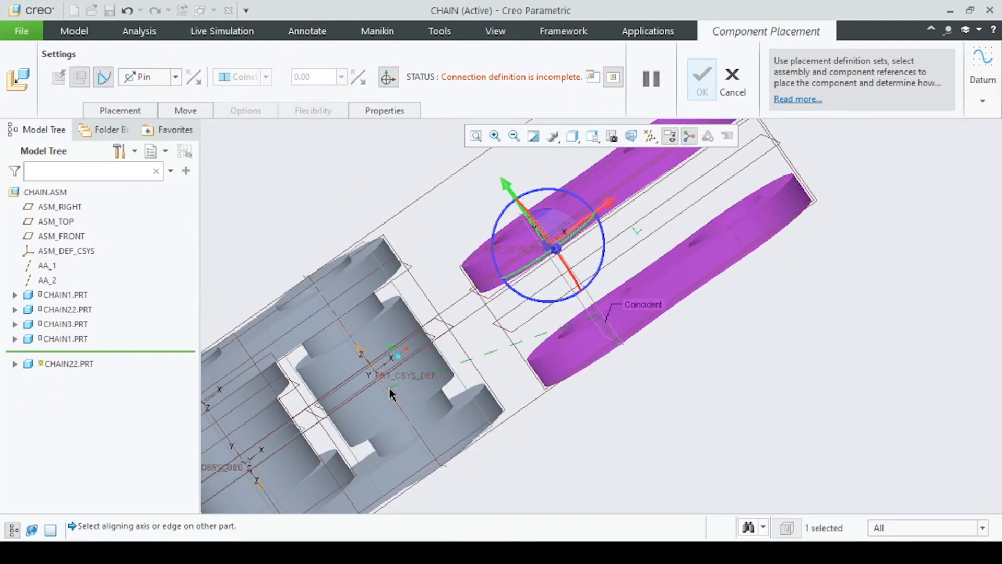
pyautogui.click(392, 395)
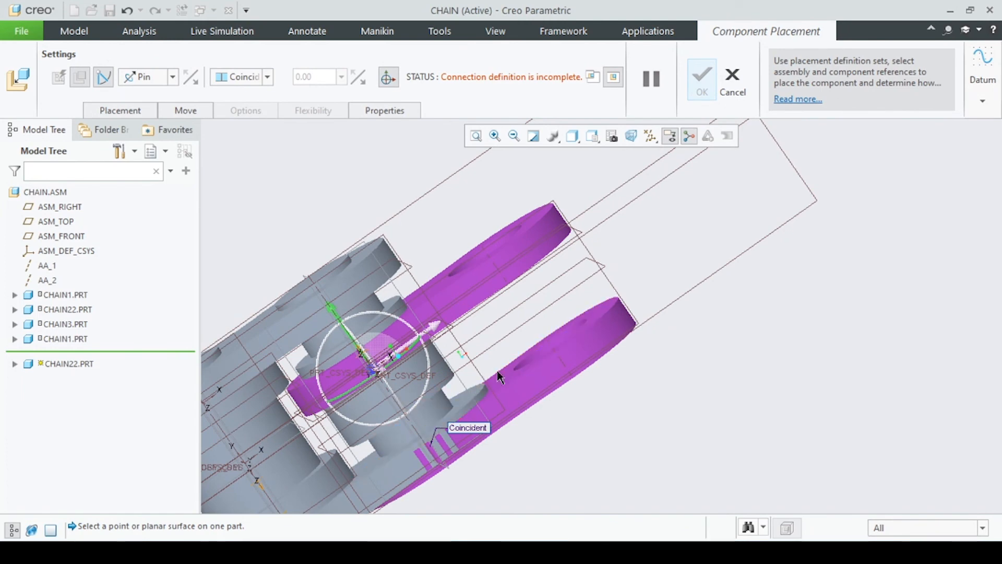
# Define the new CHAIN22's translation by matching the inner face of one of its plates with the chain's middle datum plane.
pyautogui.moveTo(491, 364)
pyautogui.mouseDown(button='middle')
pyautogui.moveTo(463, 335)
pyautogui.moveTo(474, 355)
pyautogui.mouseUp(button='middle')
pyautogui.click(454, 317)
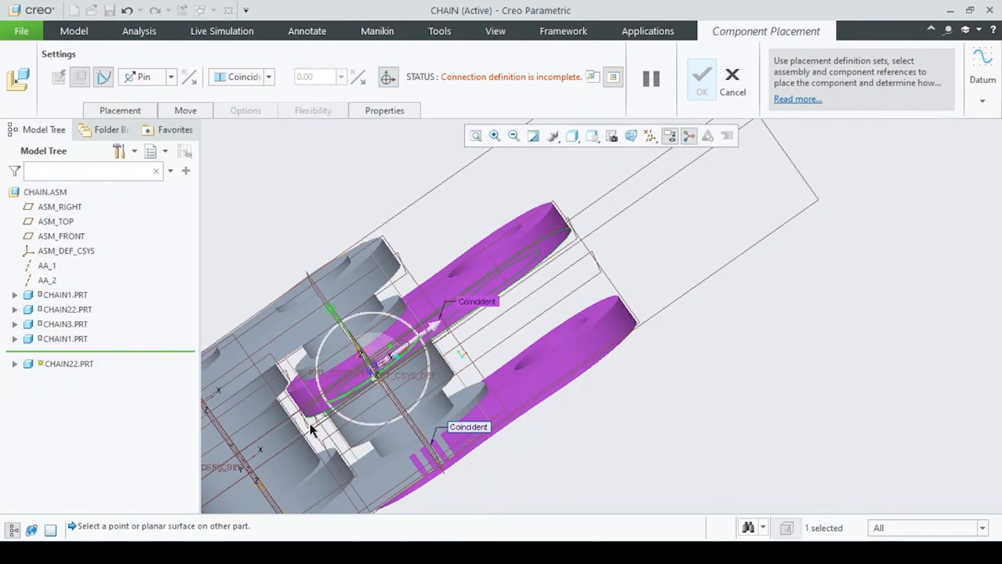
pyautogui.scroll(-6, 253, 479)
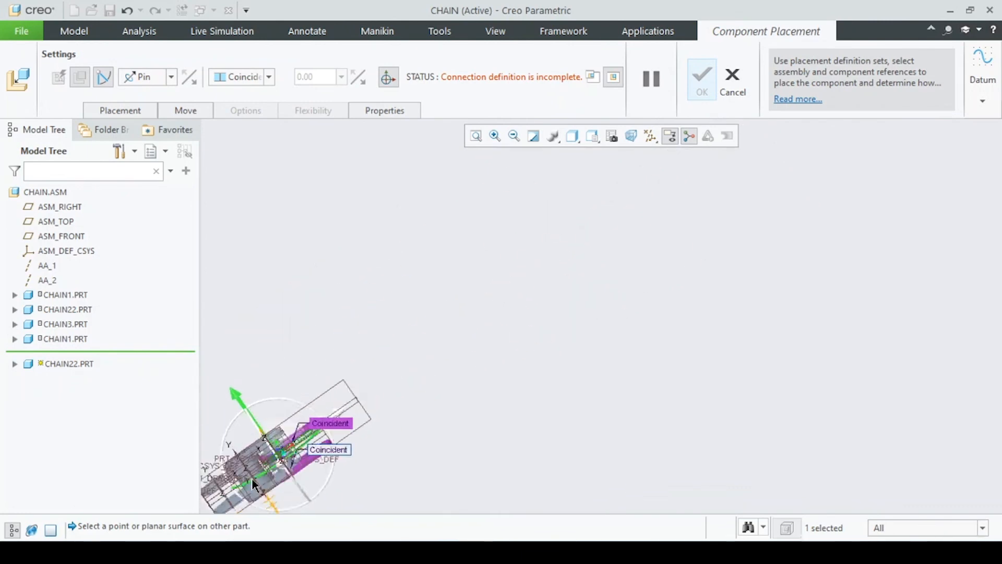
pyautogui.scroll(6, 240, 491)
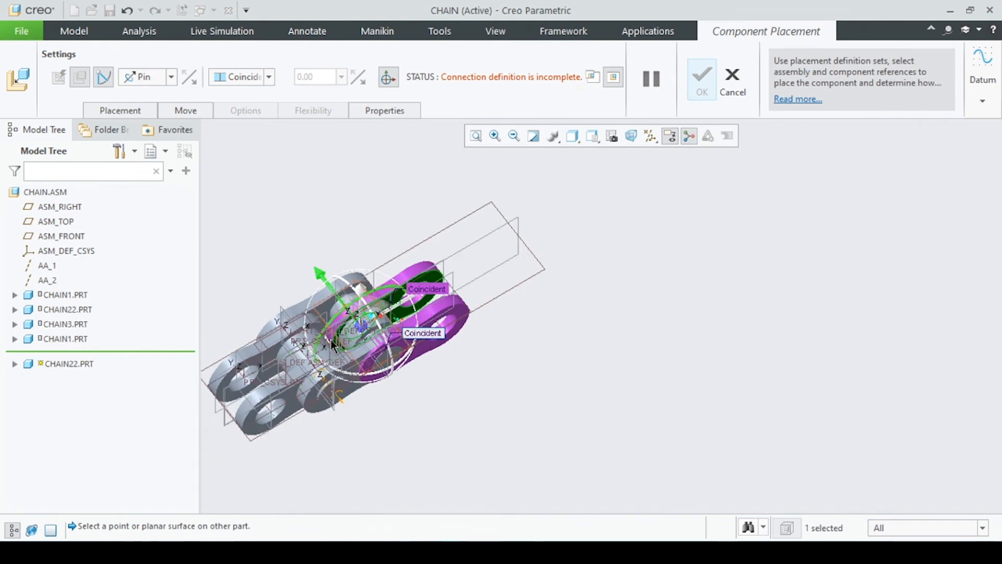
pyautogui.scroll(3, 328, 337)
pyautogui.scroll(1, 303, 323)
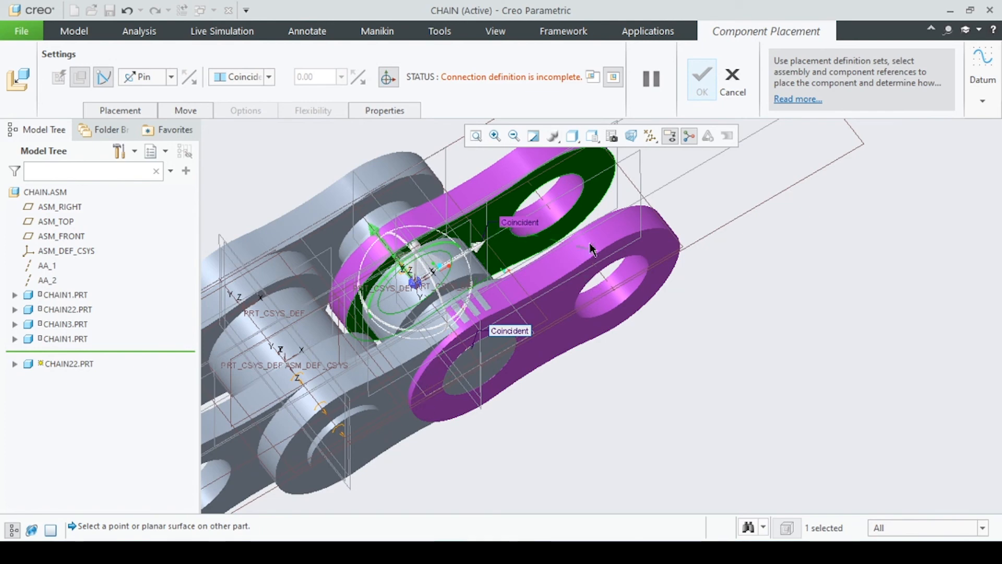
pyautogui.scroll(-4, 668, 193)
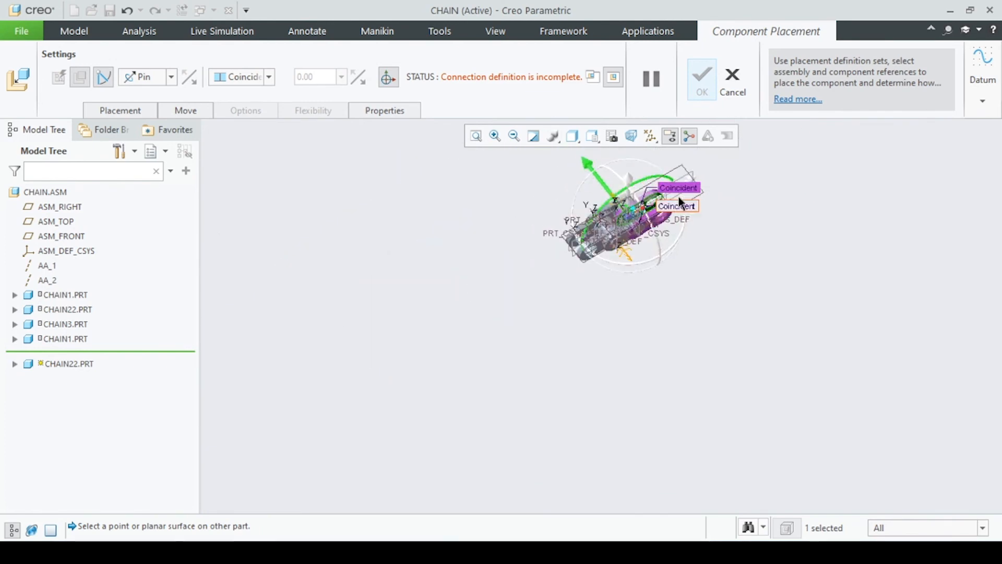
pyautogui.scroll(3, 678, 188)
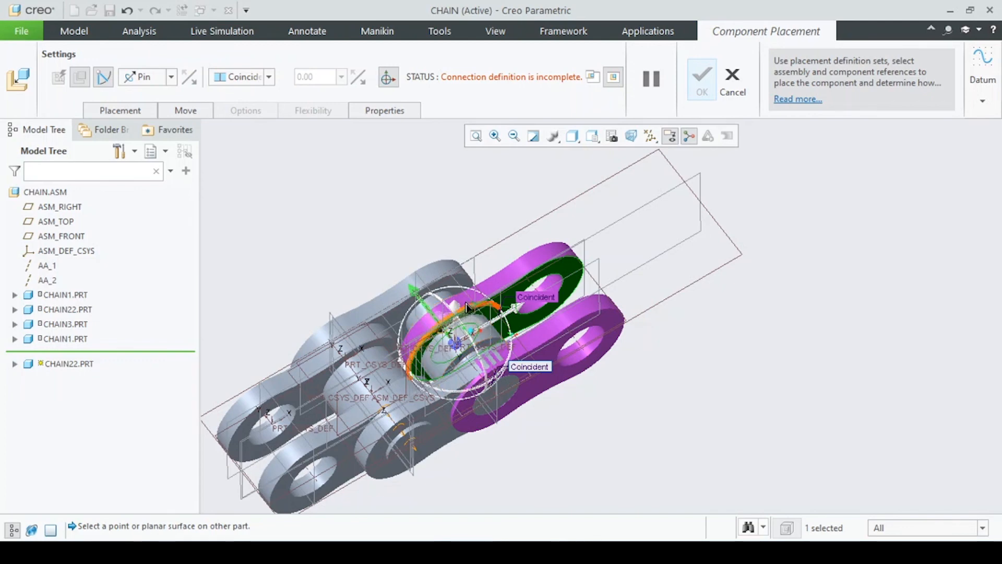
pyautogui.scroll(4, 449, 327)
pyautogui.scroll(3, 483, 308)
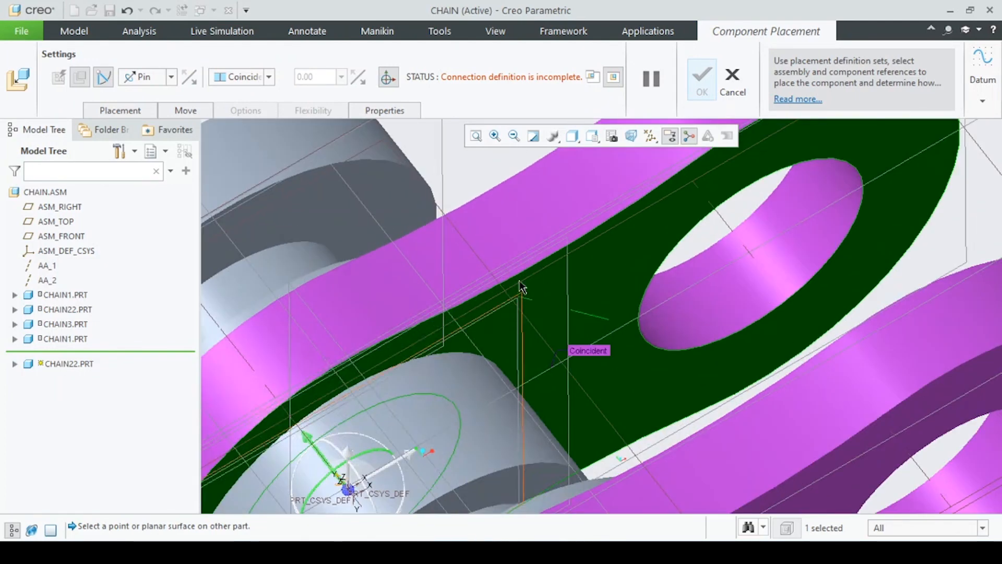
pyautogui.click(514, 313)
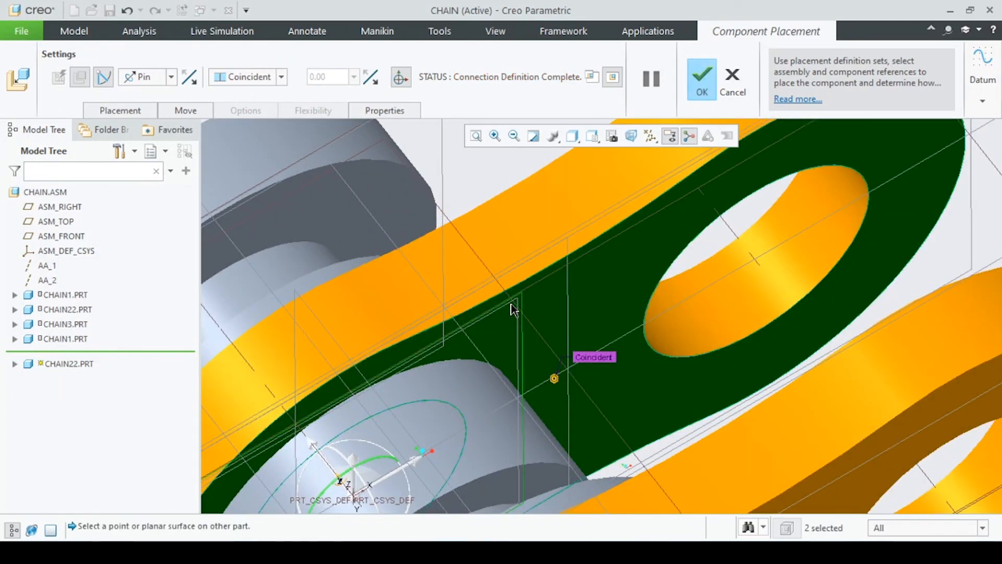
# Change the new CHAIN22's translation constraint to Distance and shift the link outward to an offset of about 3.13.
pyautogui.click(283, 77)
pyautogui.click(268, 102)
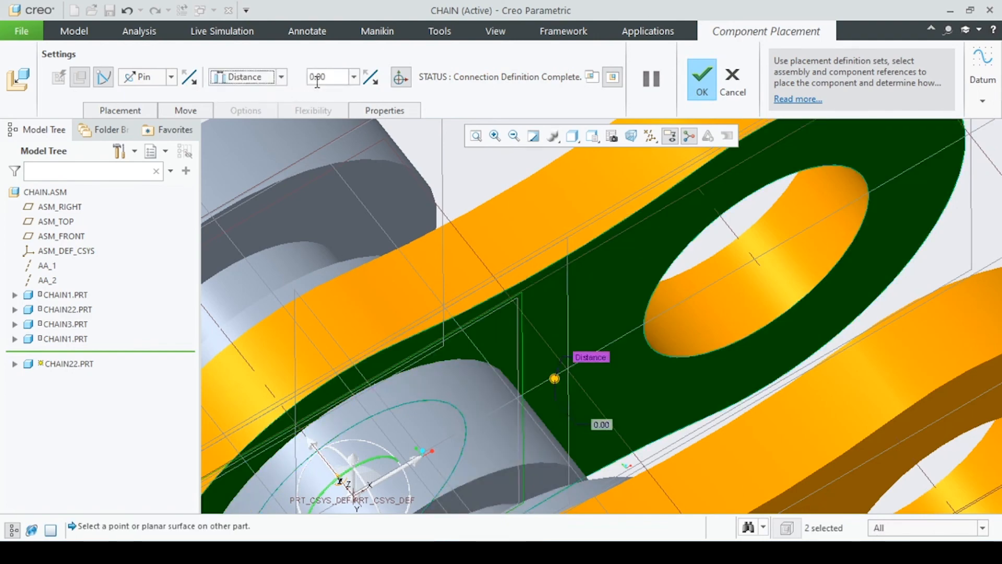
pyautogui.moveTo(554, 378); pyautogui.dragTo(524, 334)
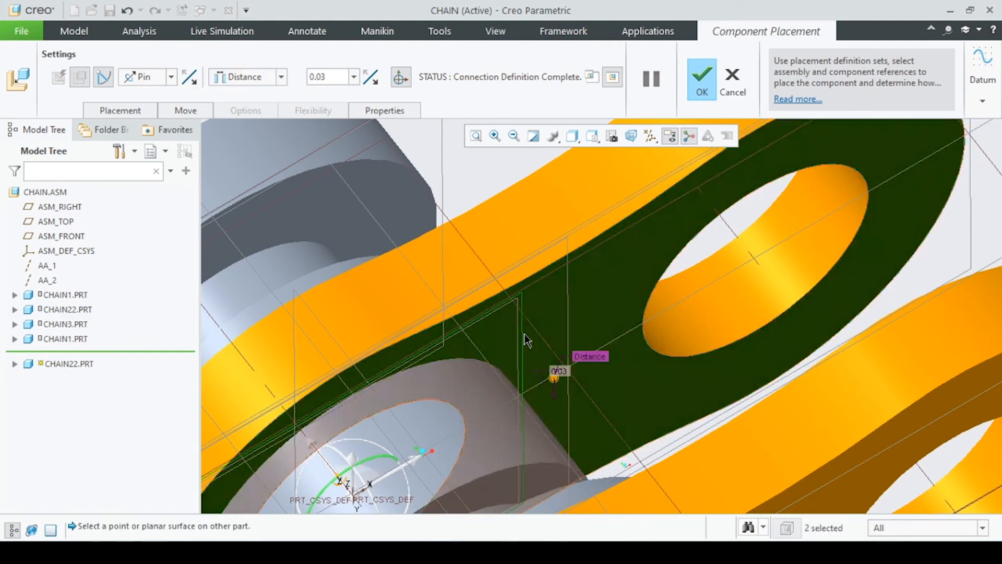
pyautogui.moveTo(557, 380); pyautogui.dragTo(506, 285)
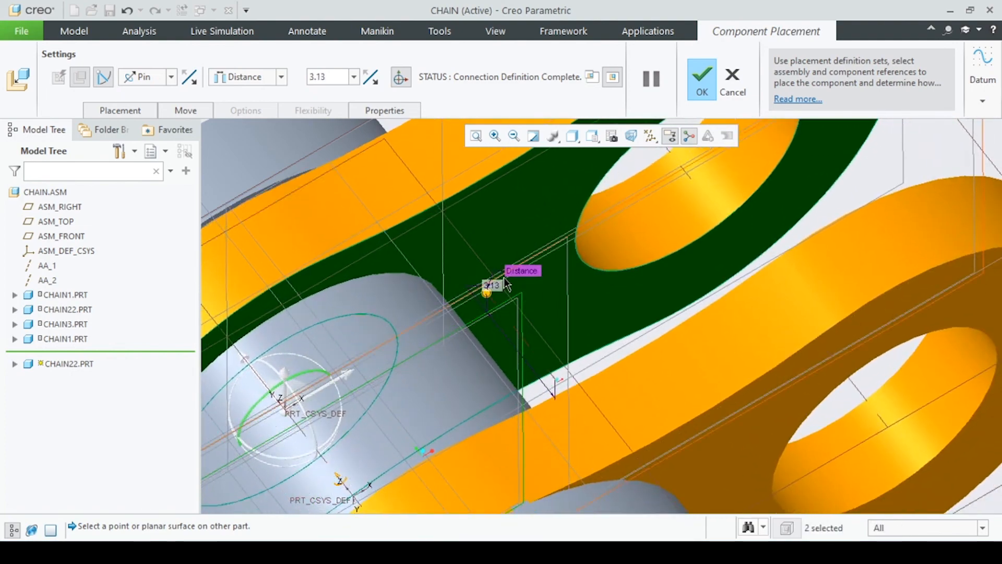
# Set the new CHAIN22's translation distance to 3.25 and finish placing the link.
pyautogui.scroll(4, 519, 360)
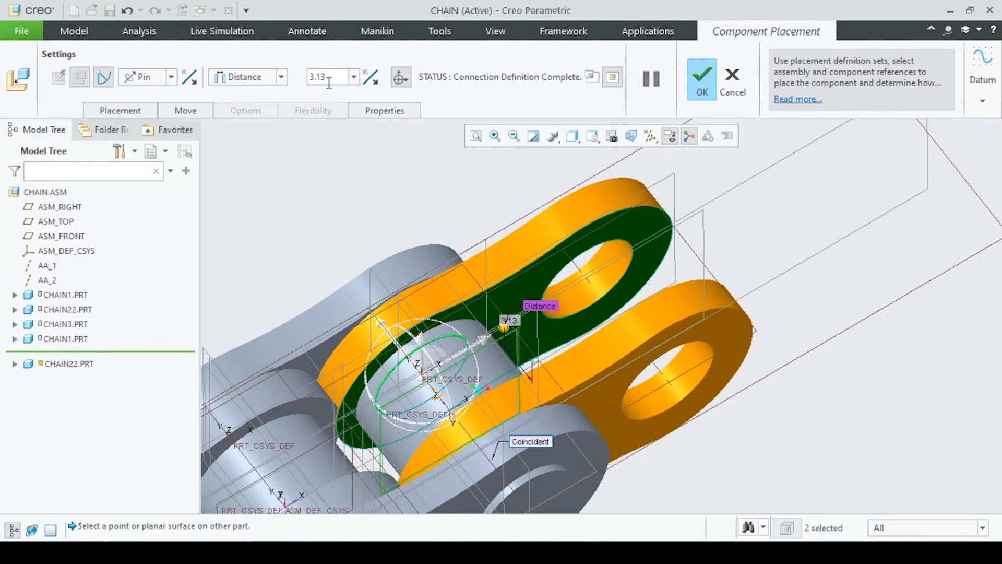
pyautogui.click(251, 78)
pyautogui.click(337, 74)
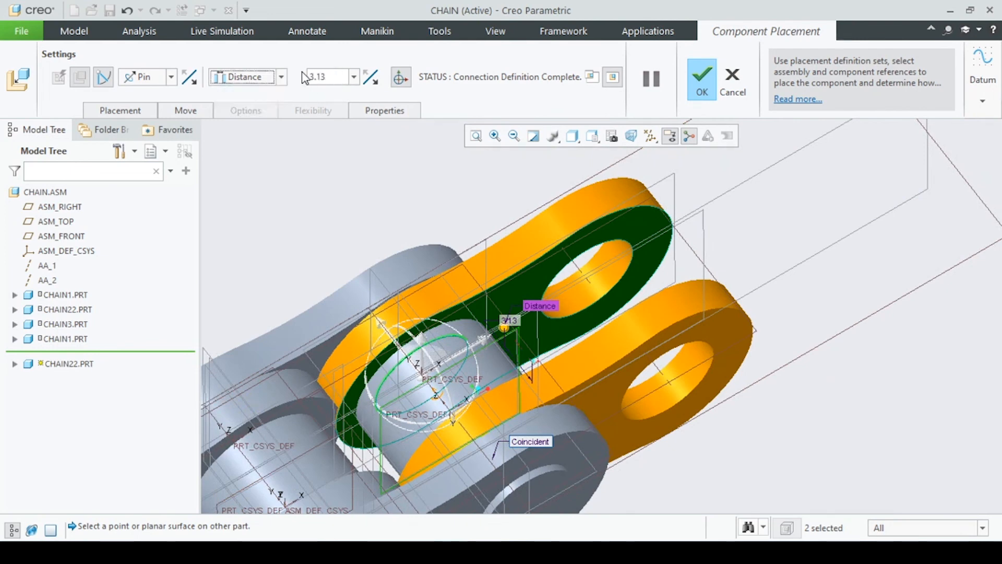
pyautogui.click(310, 78)
pyautogui.write('3')
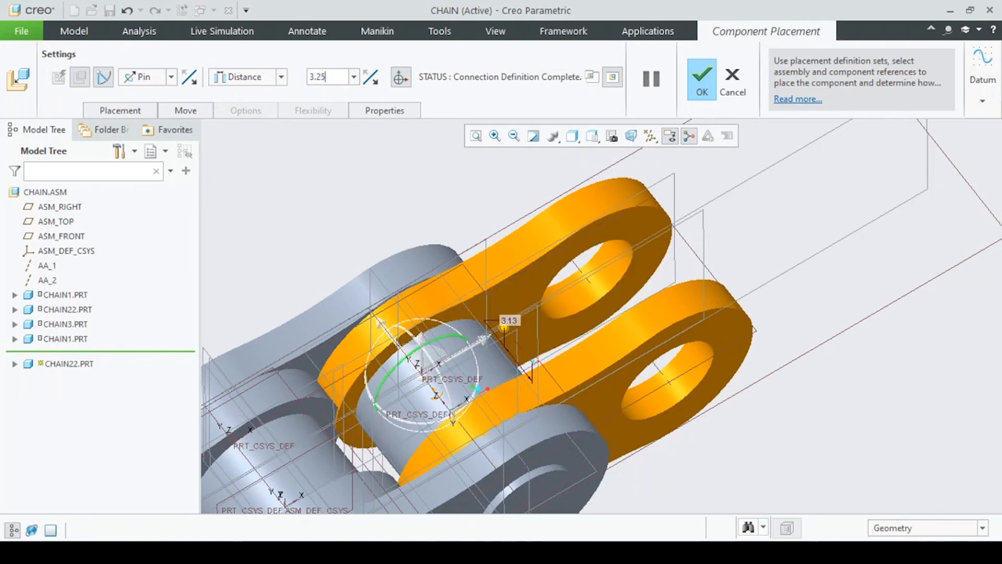
pyautogui.press('Return')
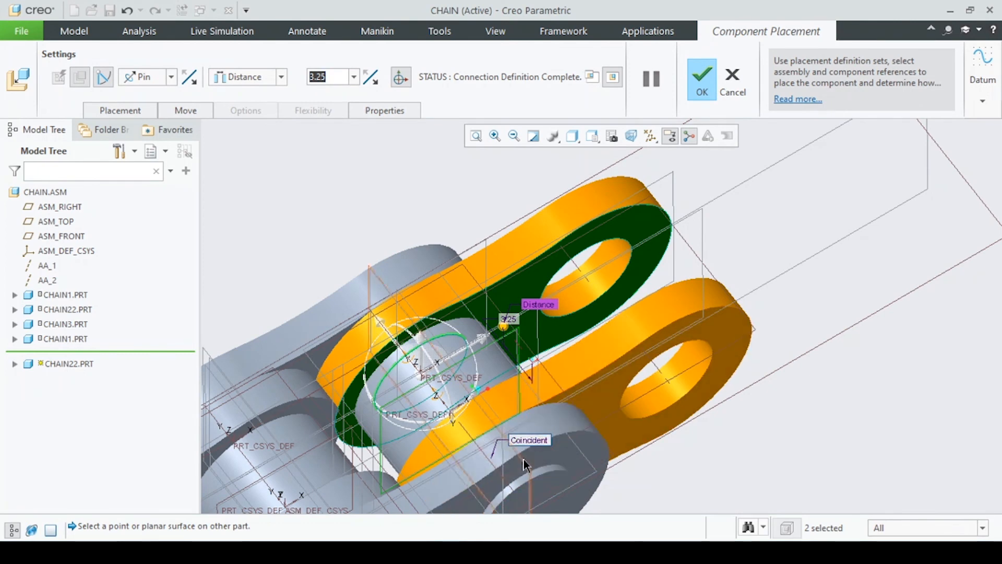
pyautogui.moveTo(524, 459); pyautogui.dragTo(545, 479, button='middle')
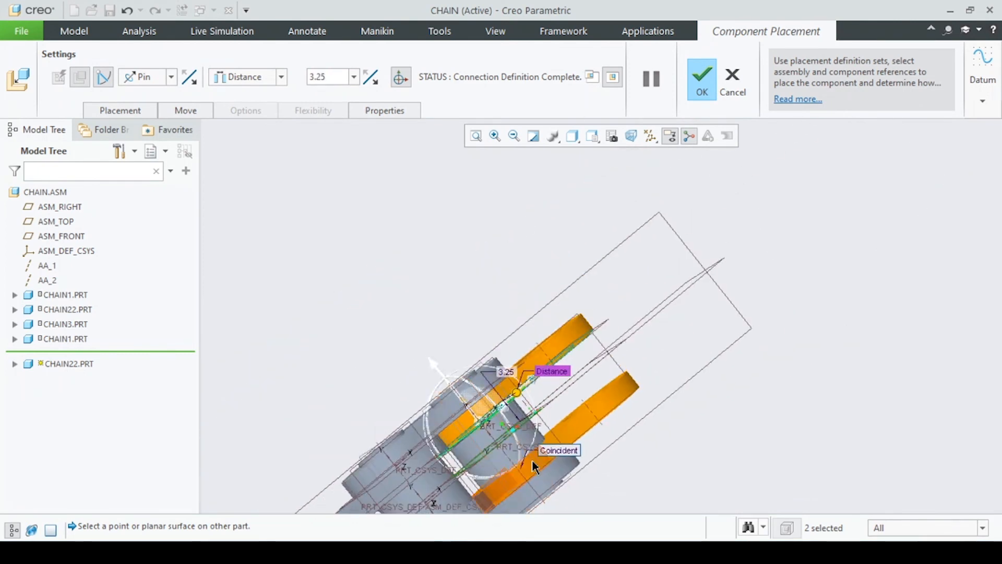
pyautogui.scroll(5, 532, 467)
pyautogui.scroll(-3, 530, 473)
pyautogui.scroll(-3, 521, 488)
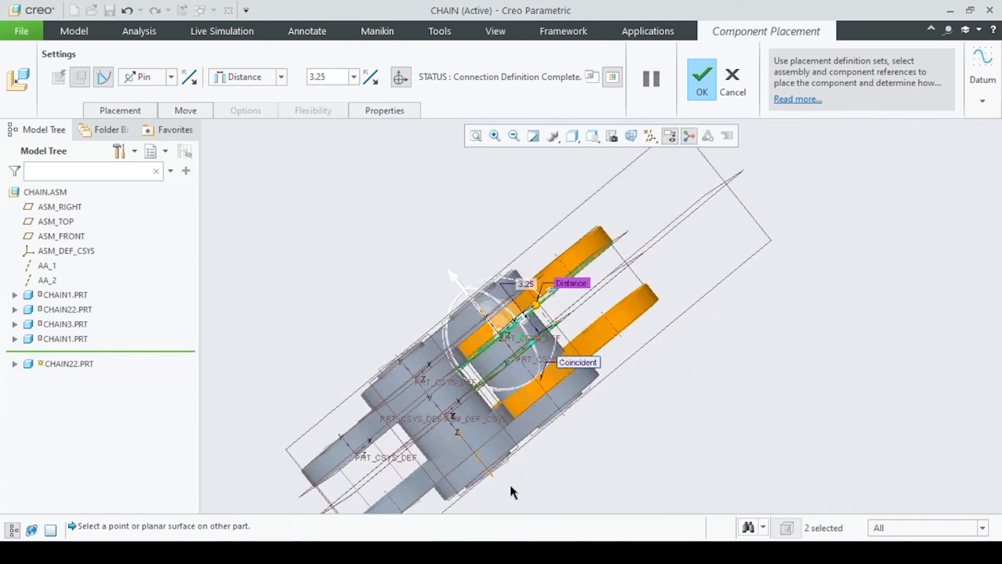
pyautogui.scroll(-3, 515, 360)
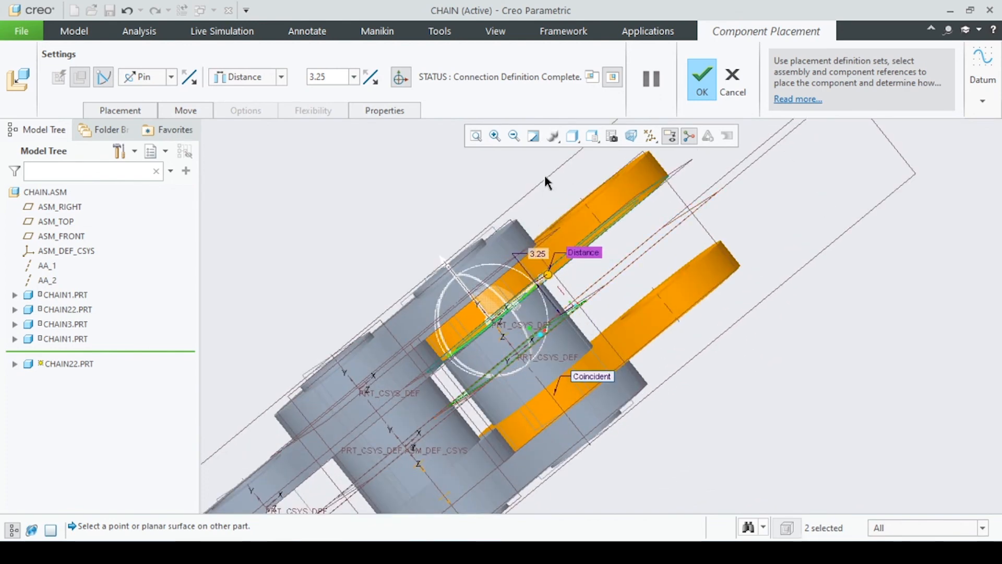
pyautogui.click(702, 83)
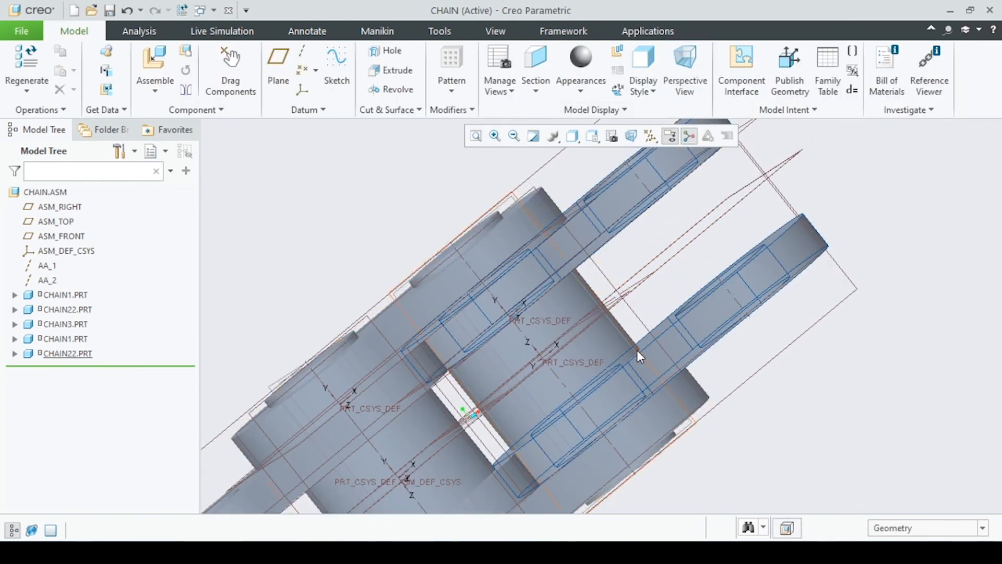
pyautogui.scroll(5, 634, 361)
pyautogui.moveTo(599, 438)
pyautogui.mouseDown(button='middle')
pyautogui.moveTo(551, 413)
pyautogui.moveTo(571, 404)
pyautogui.moveTo(544, 450)
pyautogui.moveTo(517, 464)
pyautogui.moveTo(496, 445)
pyautogui.moveTo(507, 422)
pyautogui.moveTo(498, 429)
pyautogui.moveTo(526, 433)
pyautogui.moveTo(512, 389)
pyautogui.moveTo(505, 397)
pyautogui.moveTo(495, 386)
pyautogui.moveTo(601, 376)
pyautogui.moveTo(583, 434)
pyautogui.moveTo(587, 458)
pyautogui.mouseUp(button='middle')
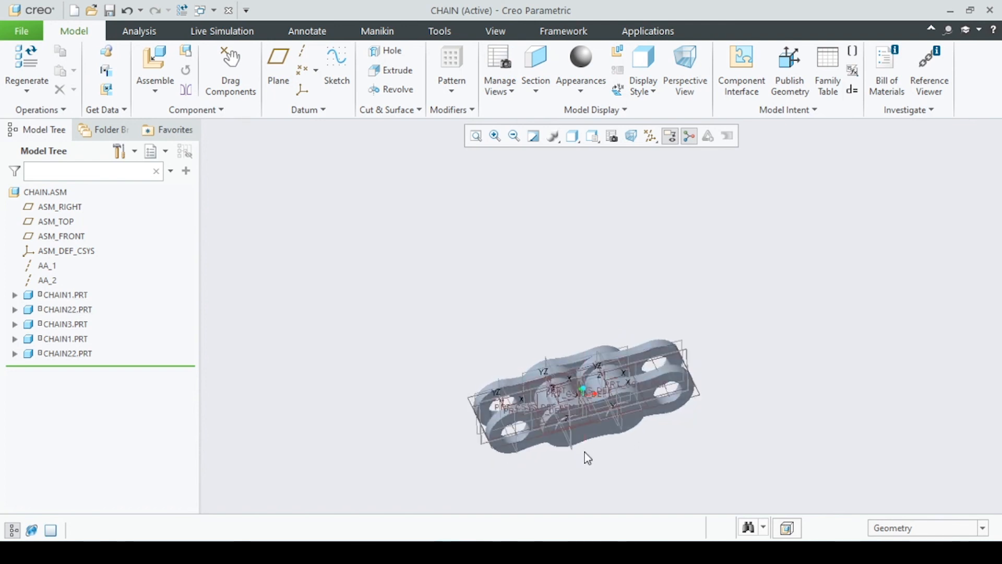
pyautogui.scroll(4, 588, 389)
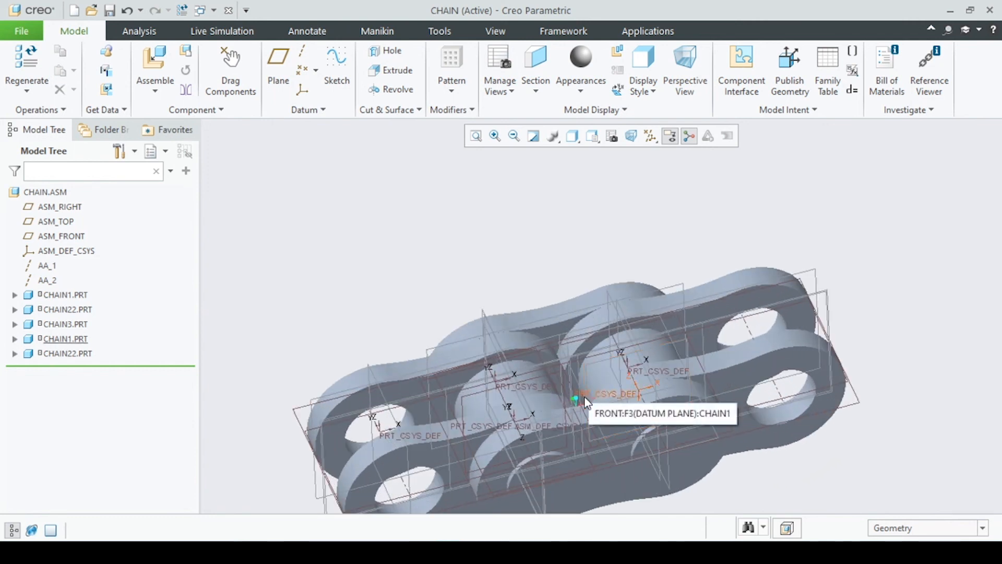
pyautogui.scroll(-3, 561, 378)
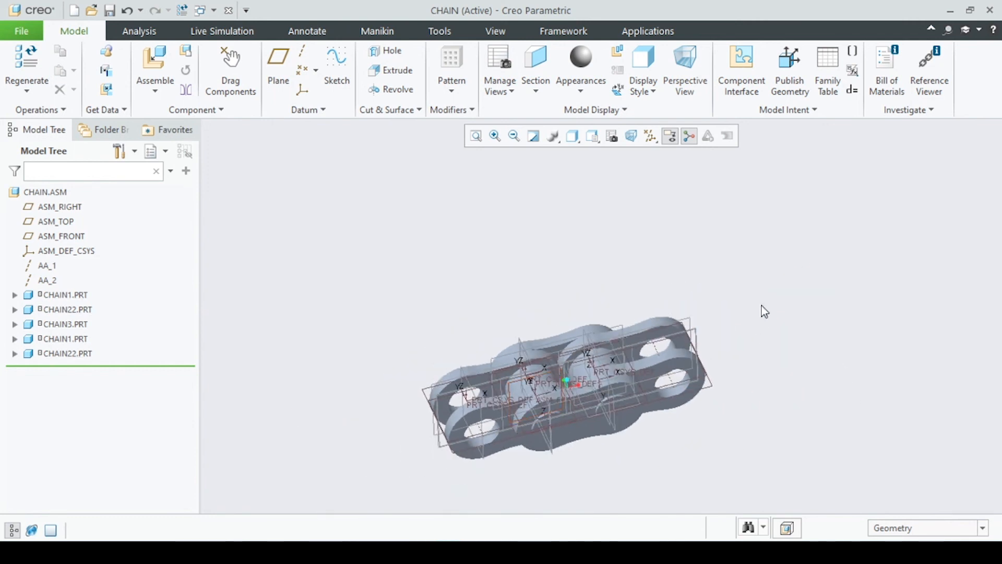